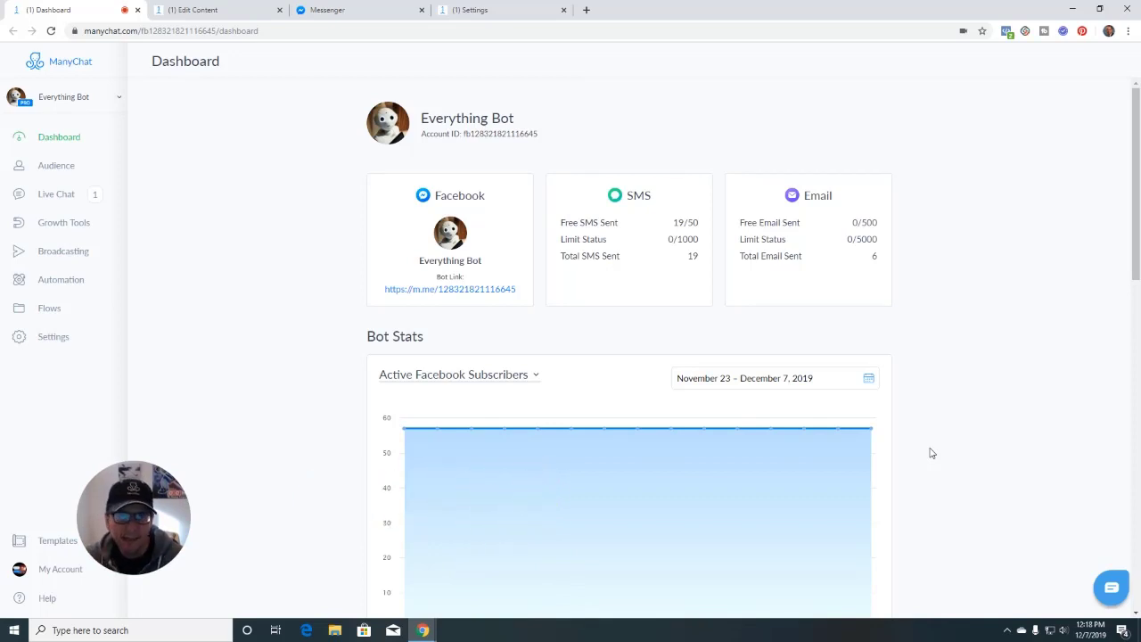
In the Check area flow, add a new Condition step on the empty canvas above the existing steps.
click(236, 16)
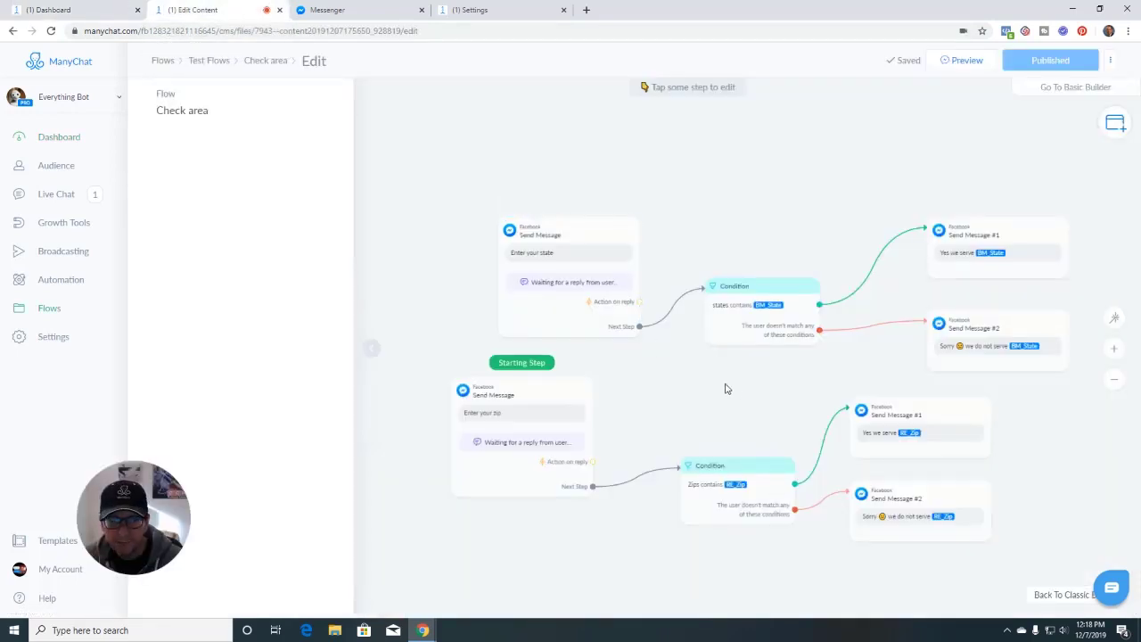
click(371, 349)
scroll(711, 383, down, 2)
scroll(663, 514, down, 2)
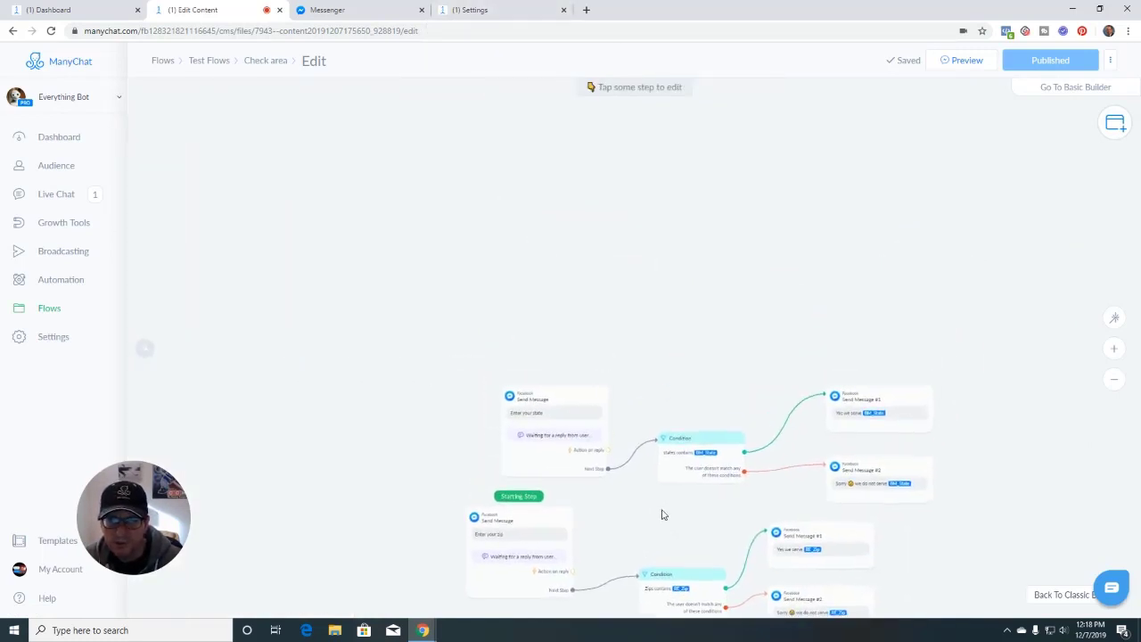
click(636, 248)
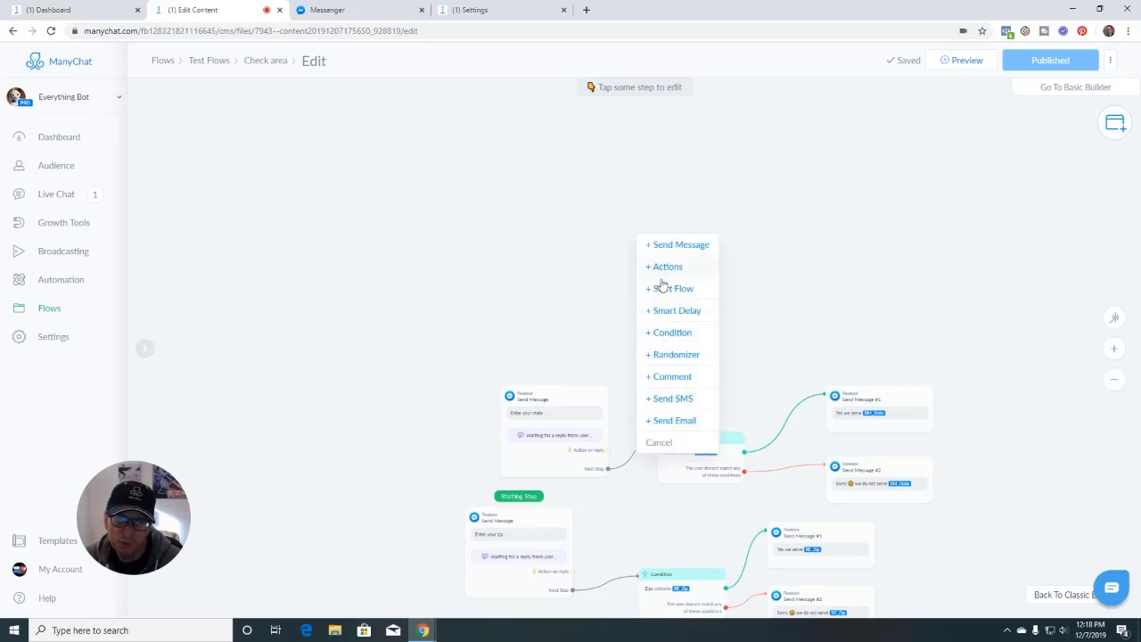
click(677, 332)
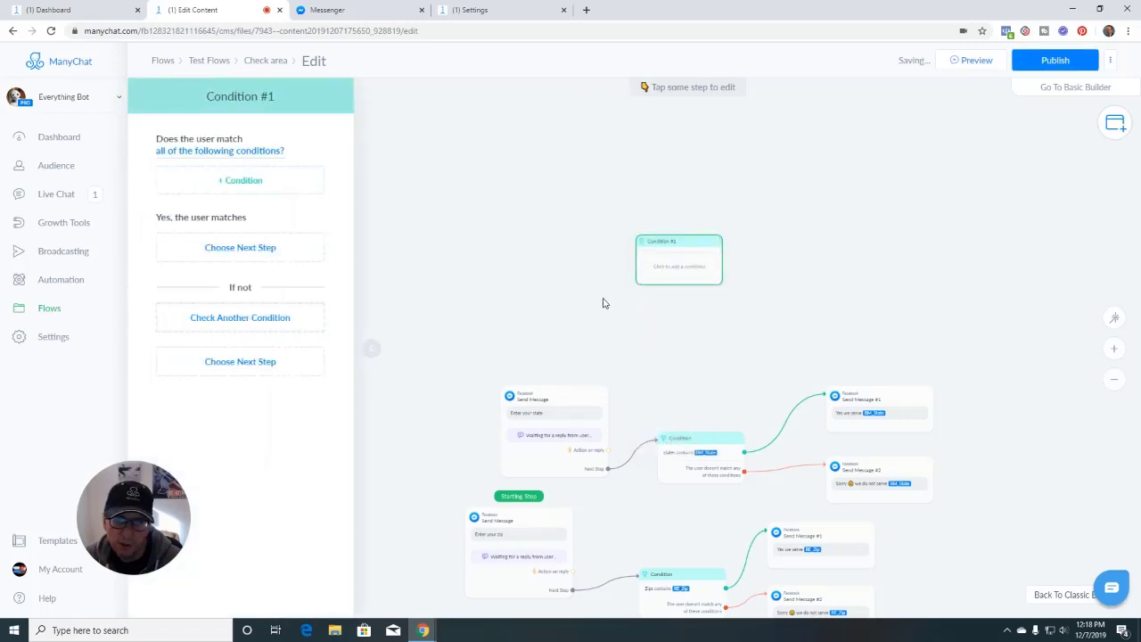
Try adding a rule based on the BM_Zip field to the new condition.
click(239, 180)
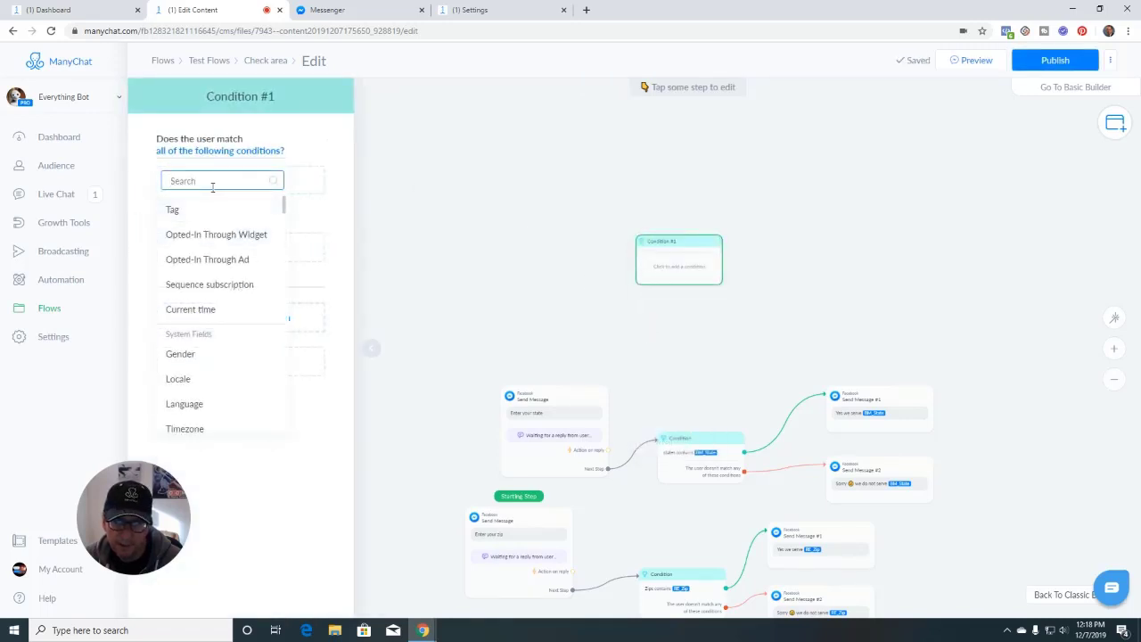
text(BM)
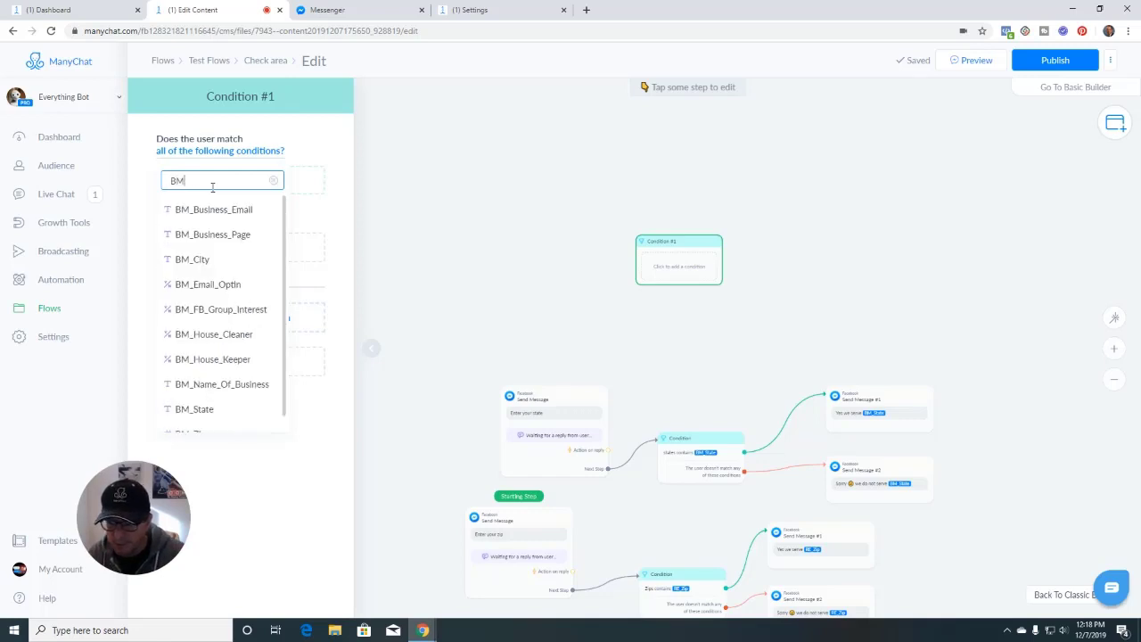
text(_Z)
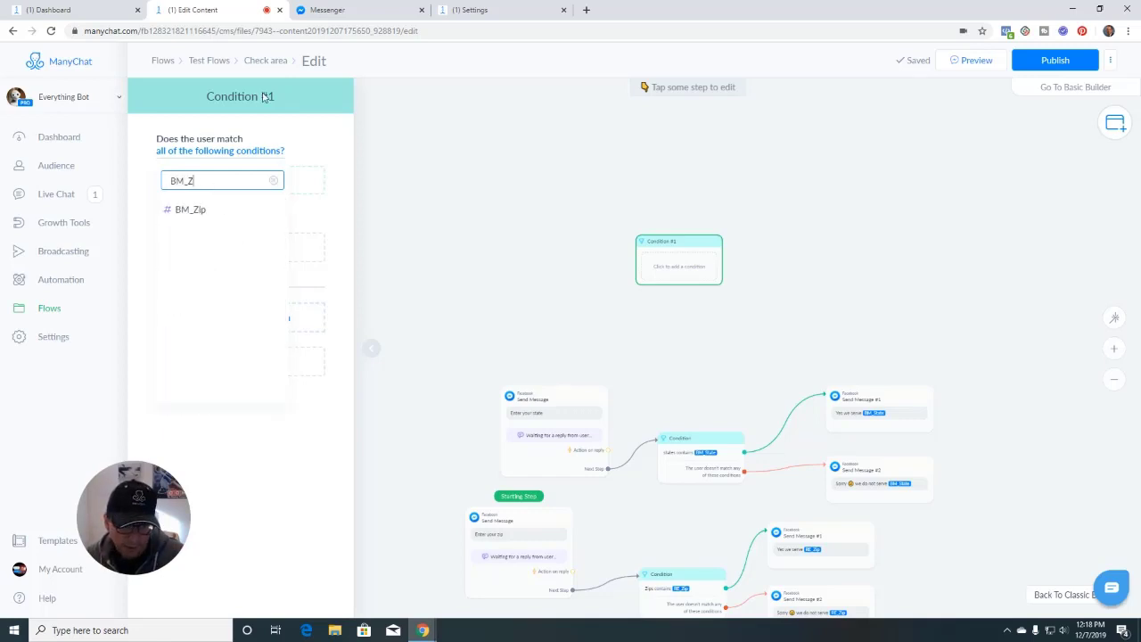
click(212, 217)
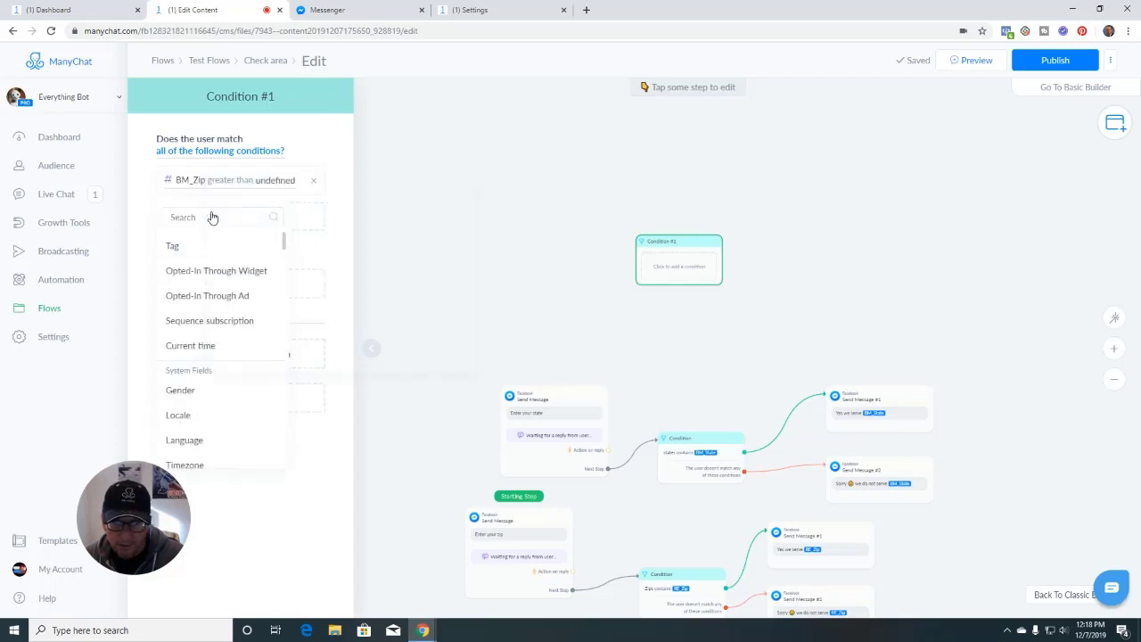
click(373, 420)
click(392, 399)
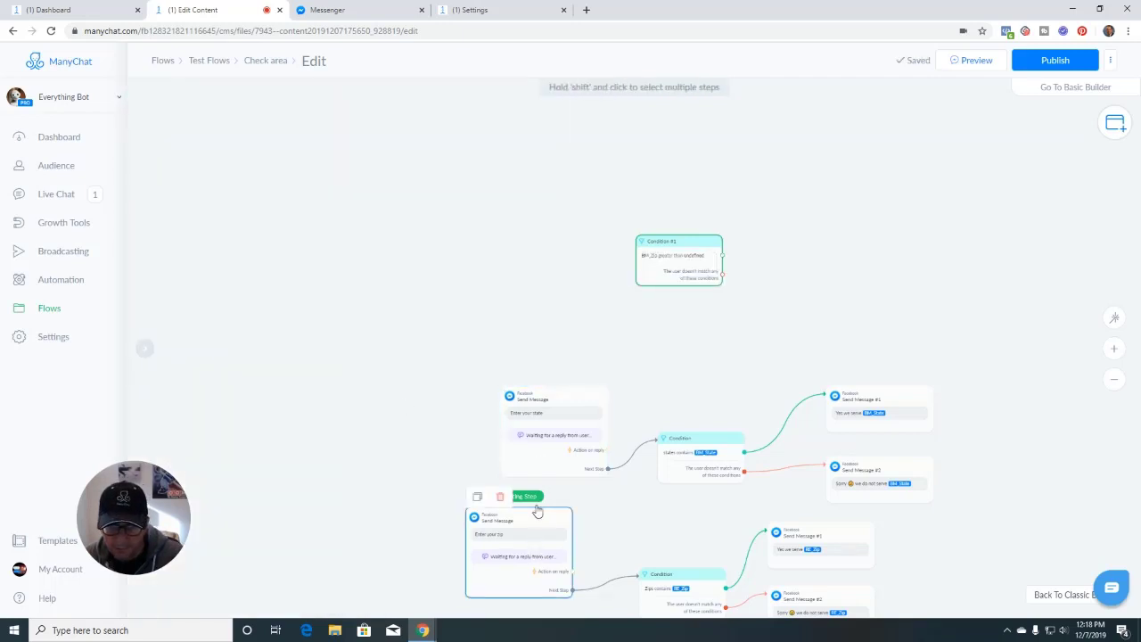
Check which custom field the "Enter your zip" message saves its reply to, and return to the new condition.
click(505, 545)
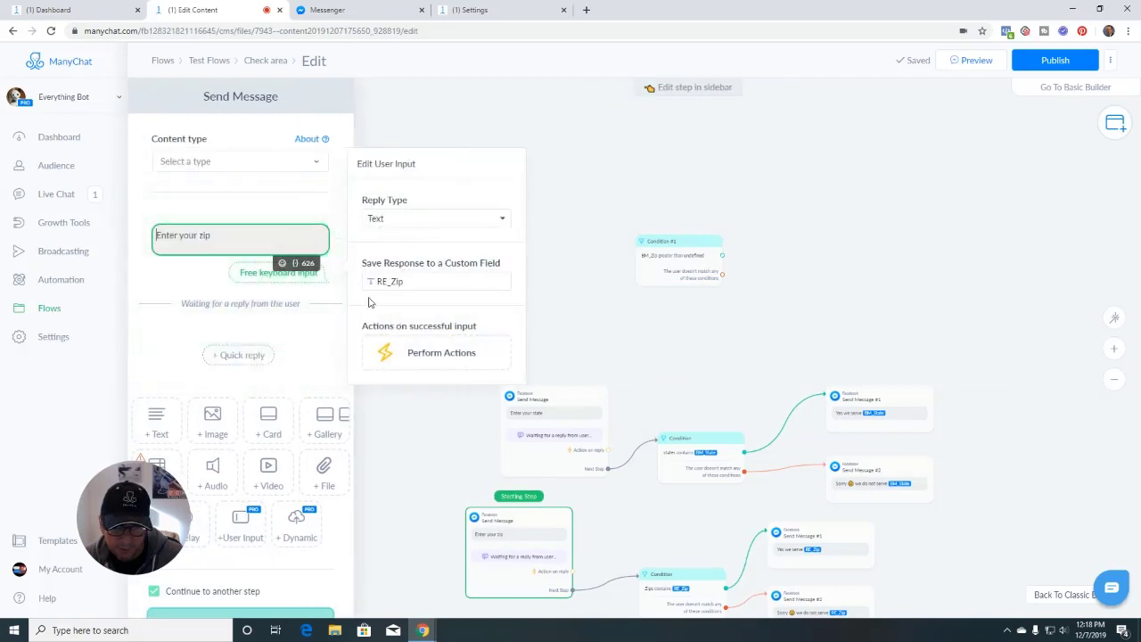
click(588, 284)
click(633, 267)
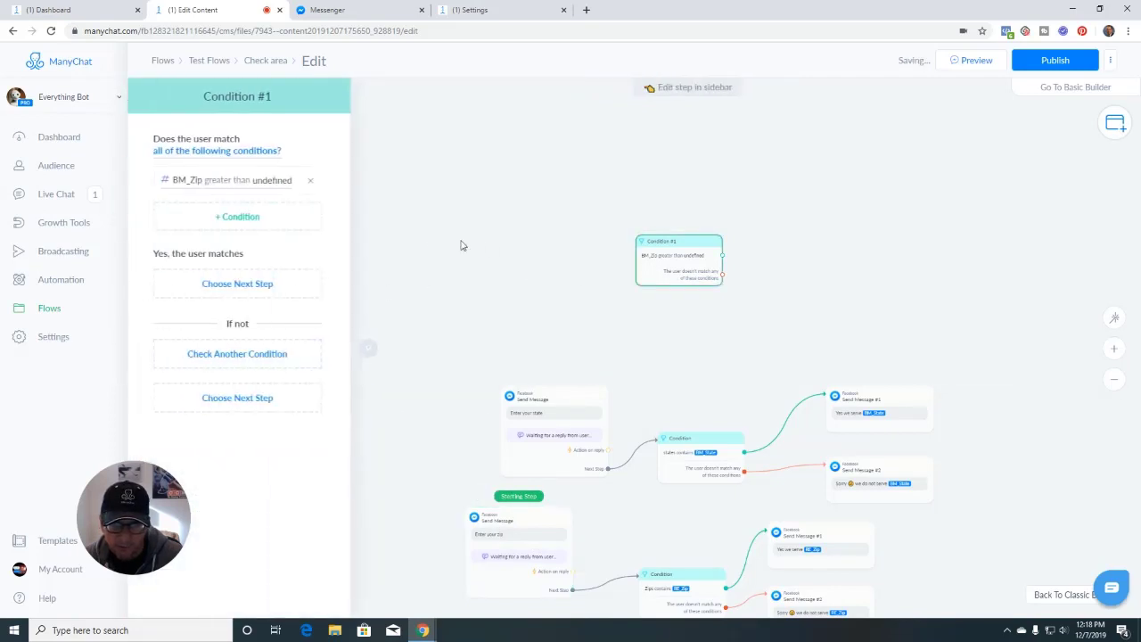
Remove the BM_Zip rule from the condition.
click(240, 183)
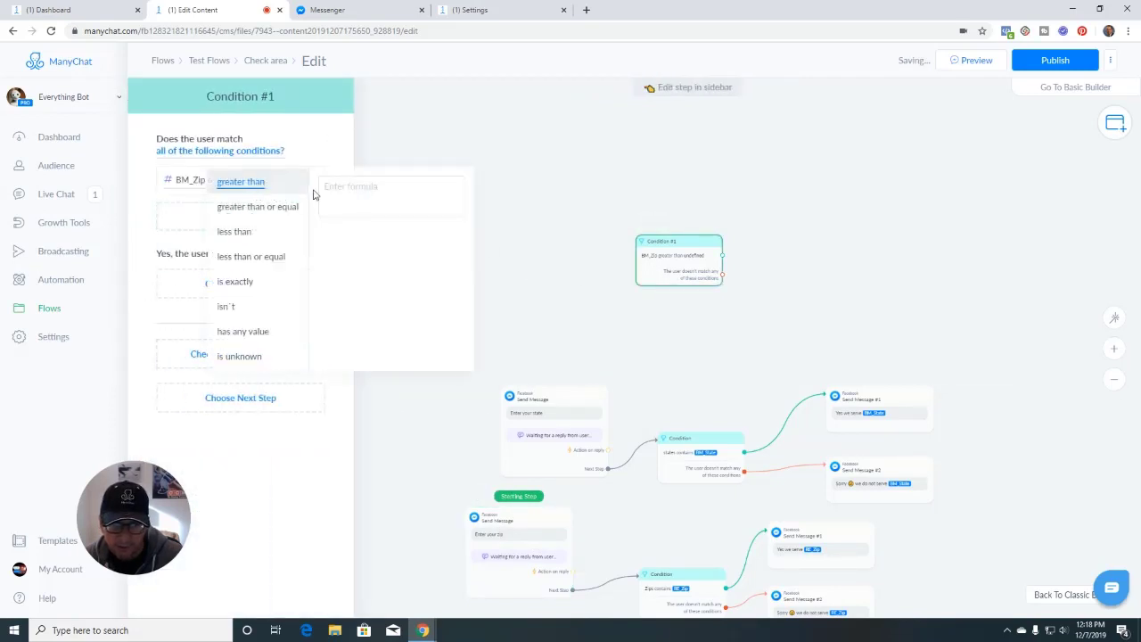
click(425, 145)
click(317, 184)
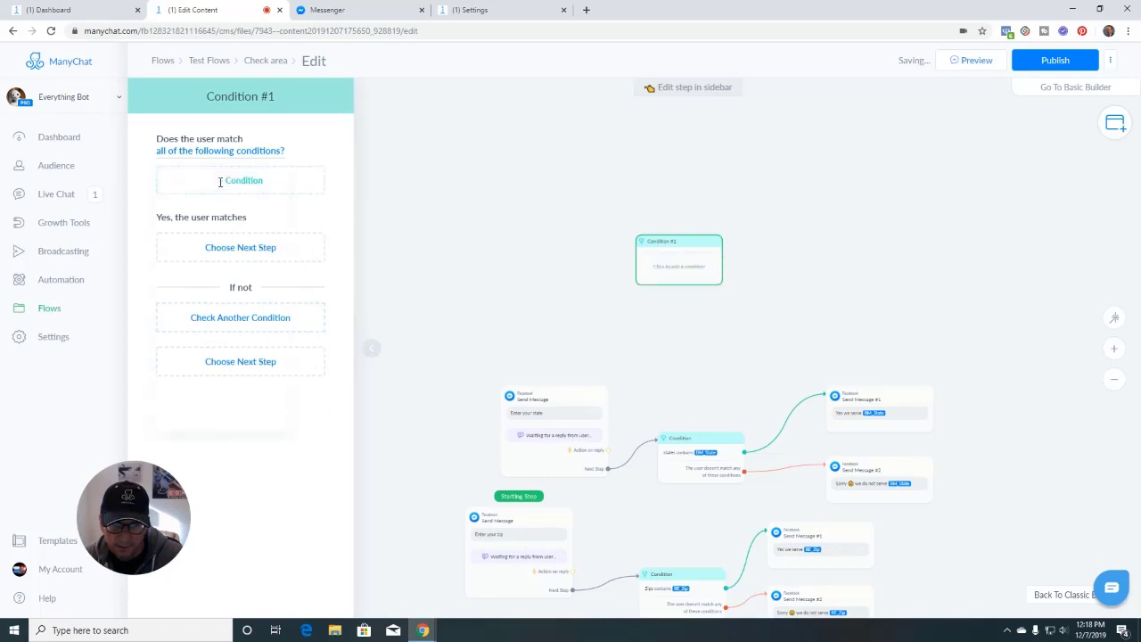
Add a rule to the new condition that checks whether RE_Zip contains 53022.
click(219, 184)
text(RE_ZIP)
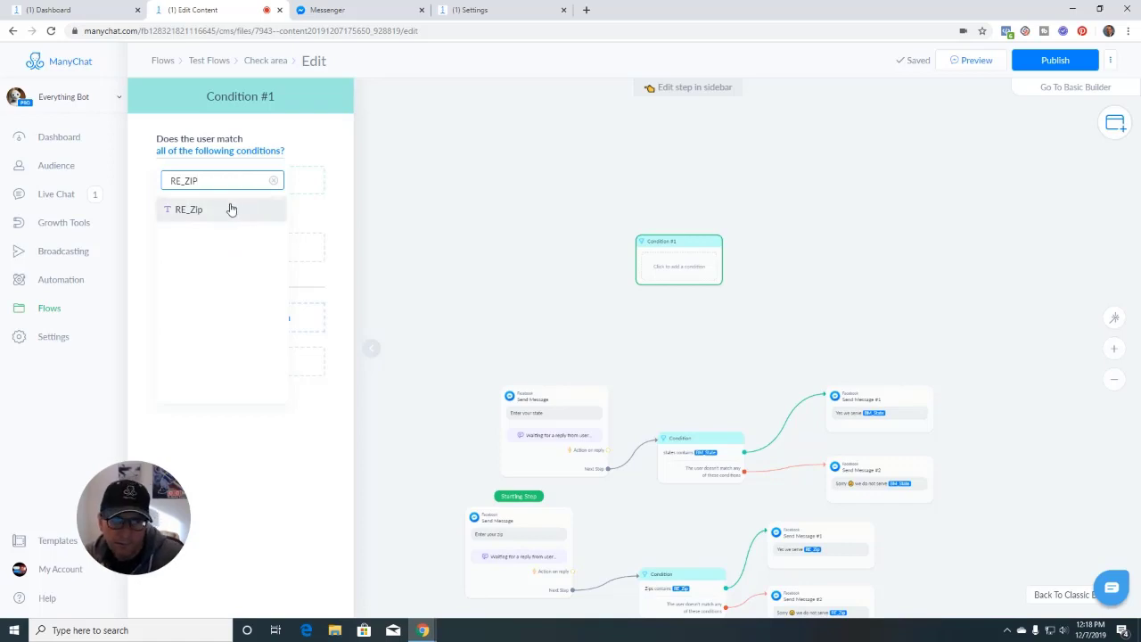
click(222, 209)
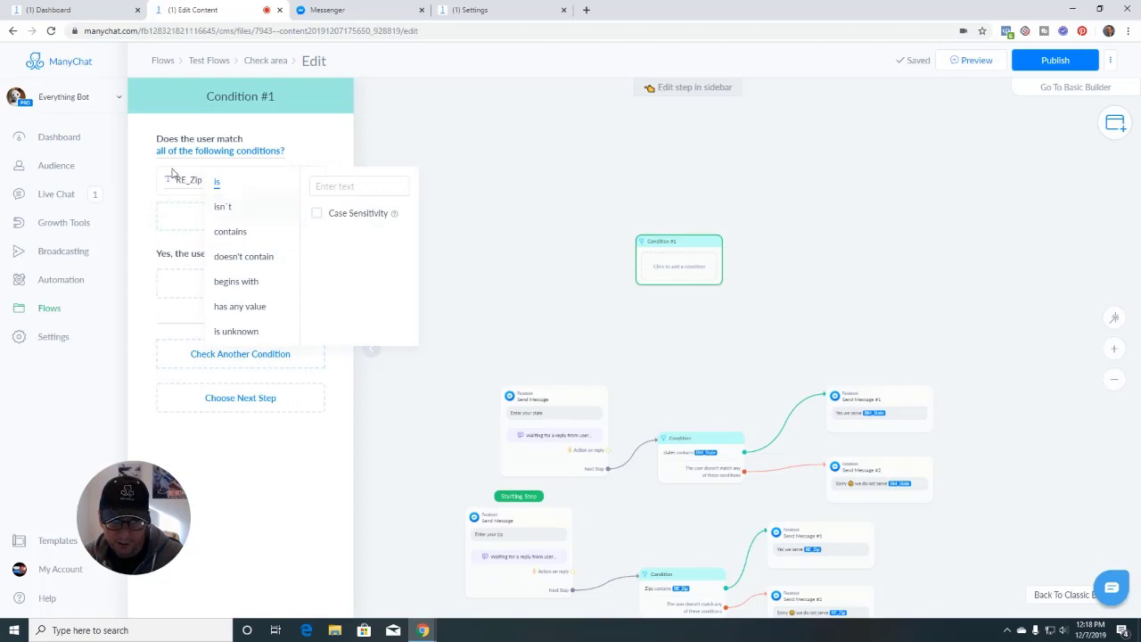
click(229, 232)
click(335, 186)
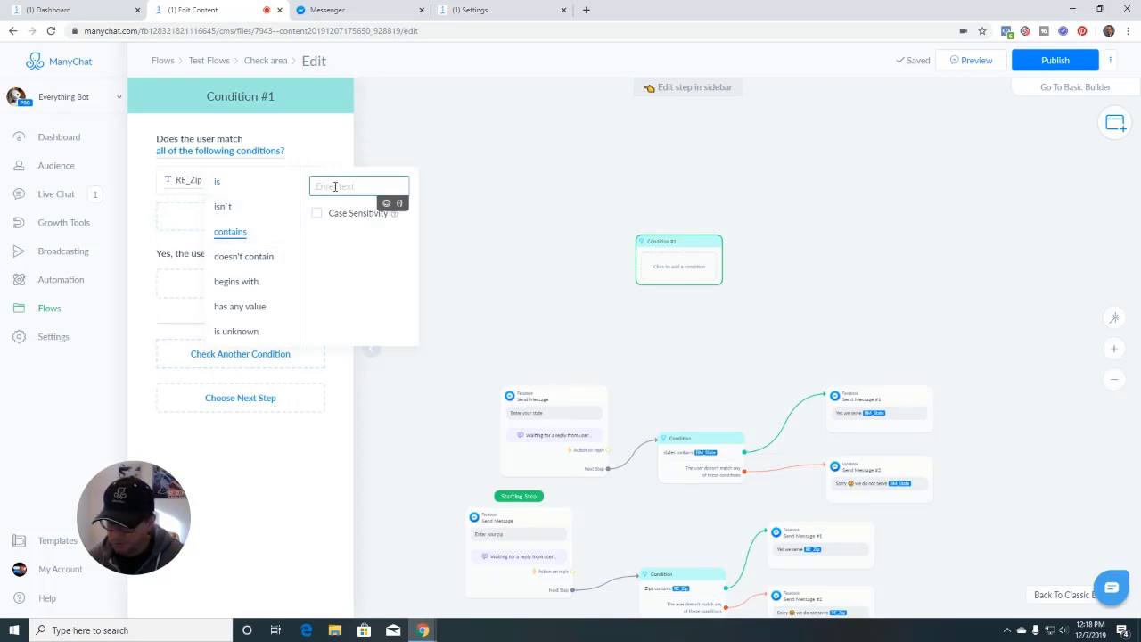
text(53022)
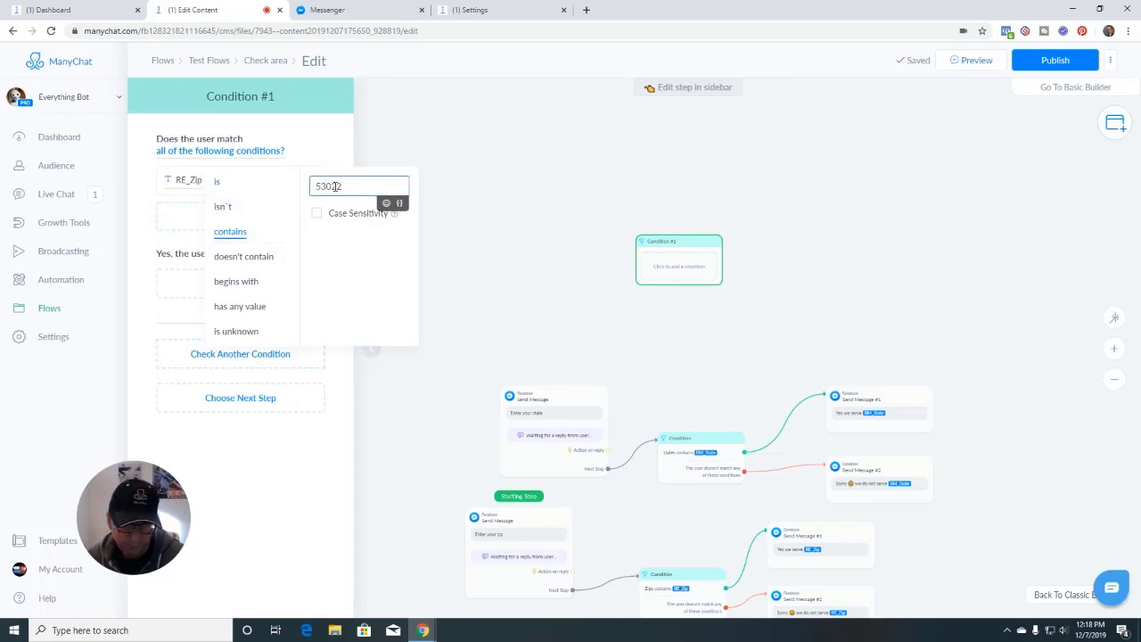
click(478, 290)
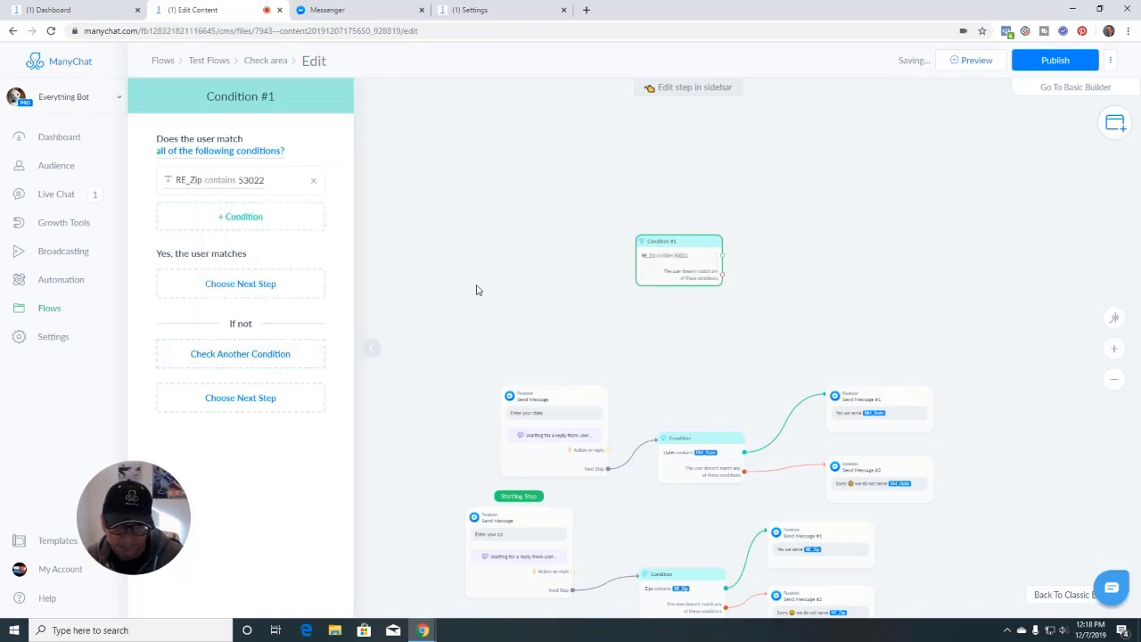
Make the condition match any of its rules and add a second rule for RE_Zip contains 53081.
click(208, 151)
click(201, 184)
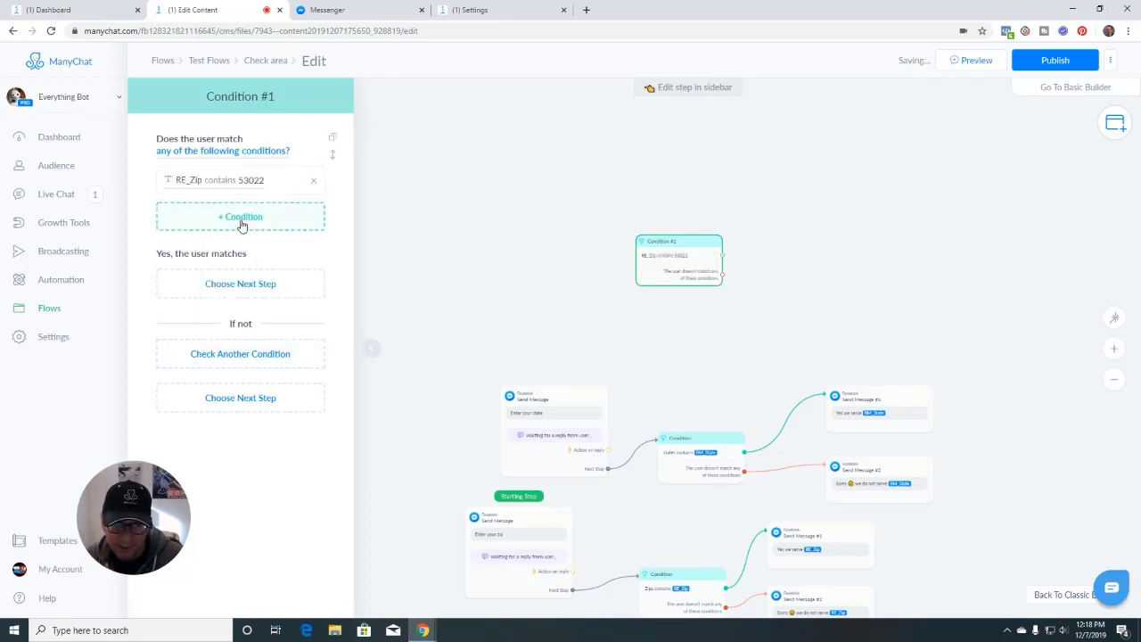
click(241, 219)
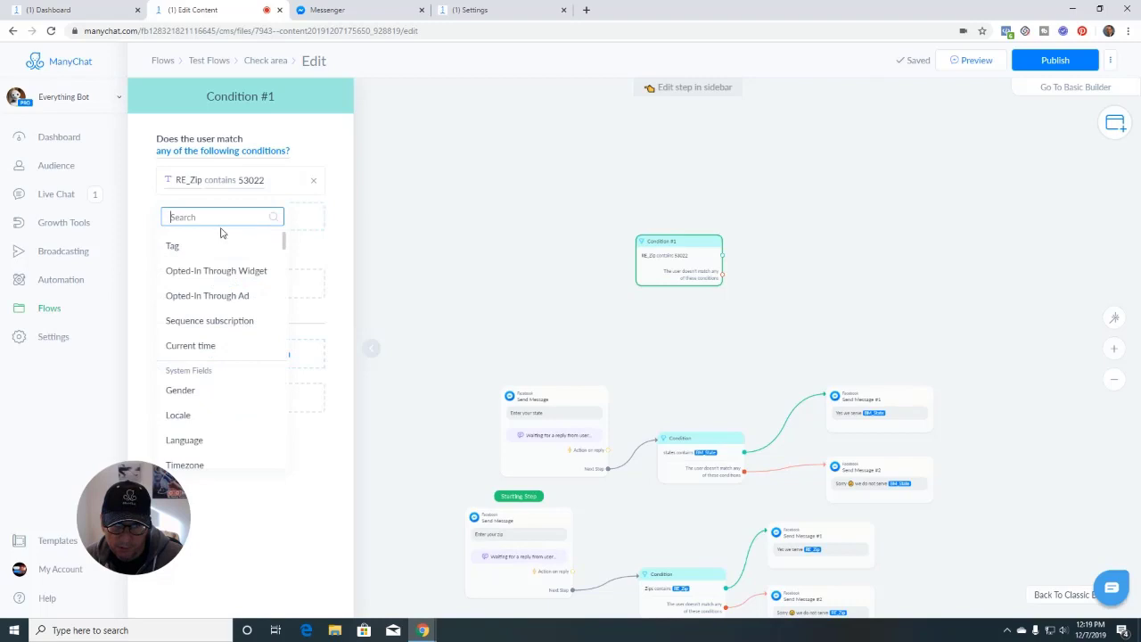
text(re_Zip)
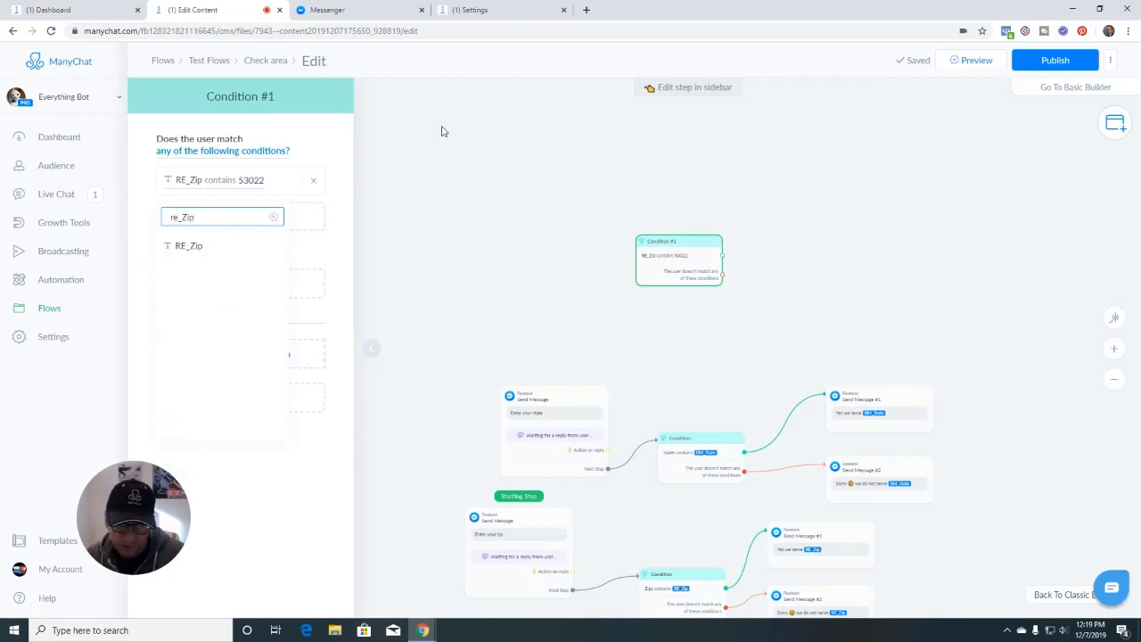
click(194, 246)
click(230, 268)
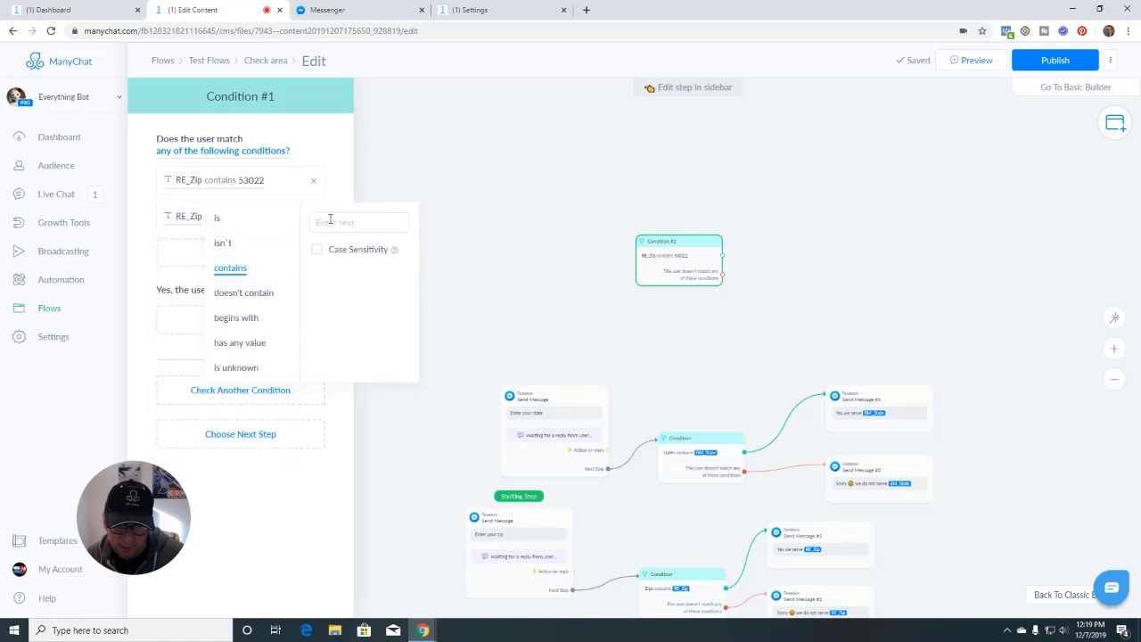
click(331, 221)
text(53081)
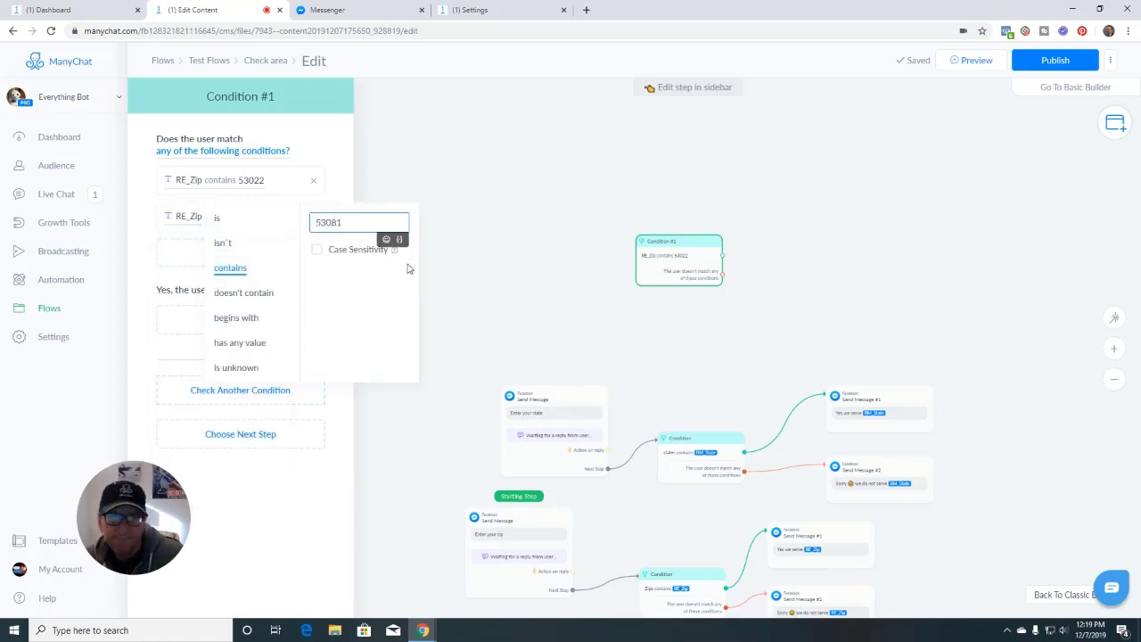
click(496, 285)
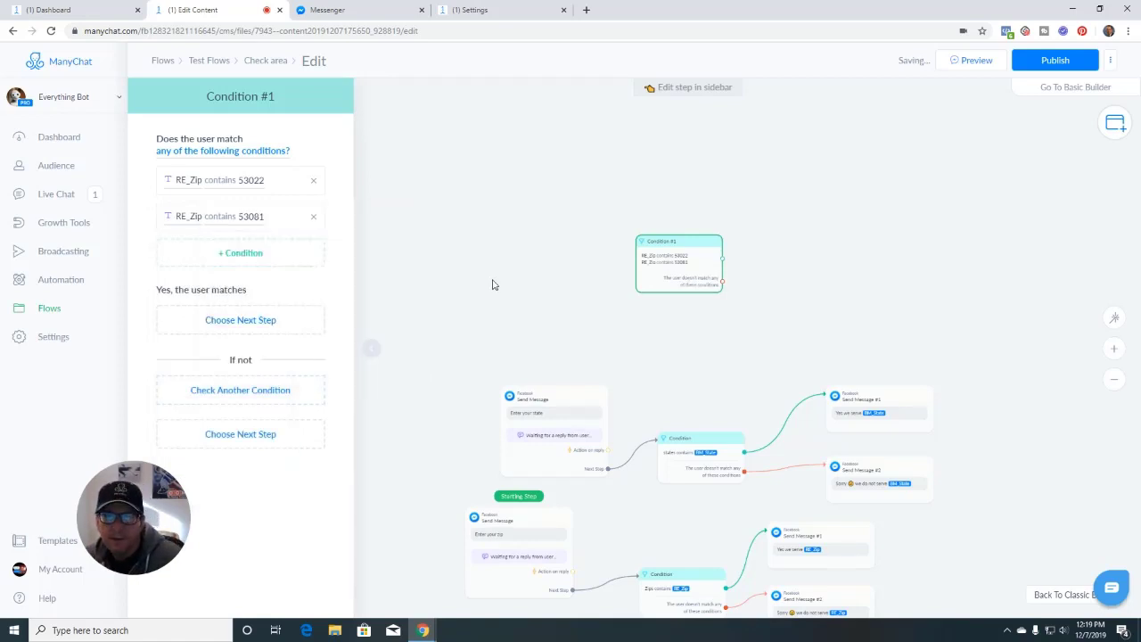
scroll(706, 332, up, 3)
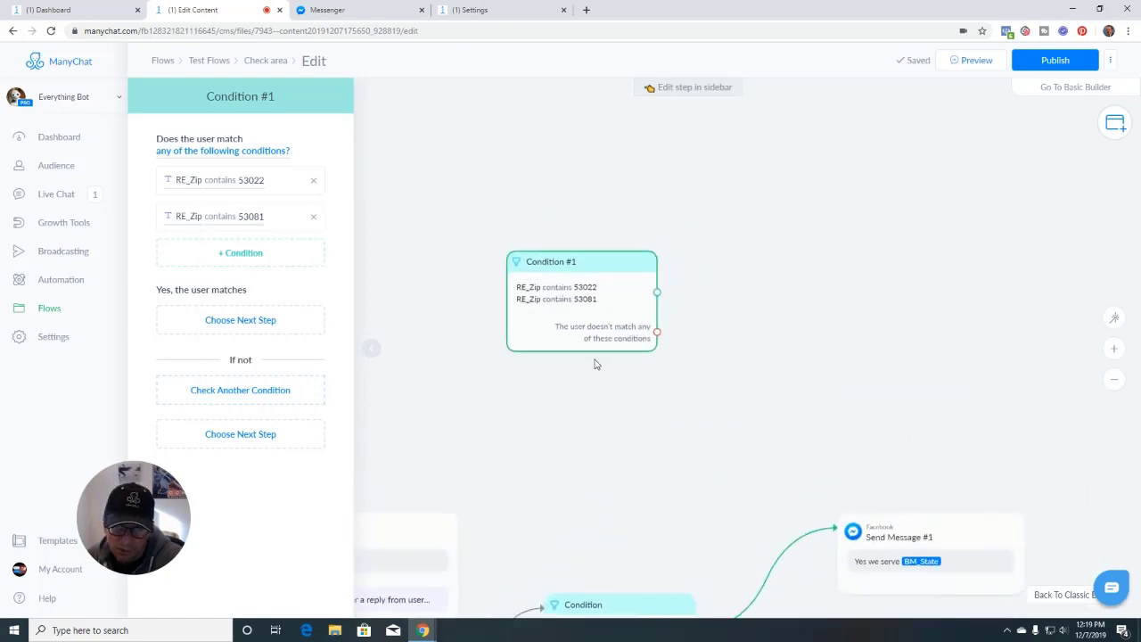
scroll(596, 362, up, 3)
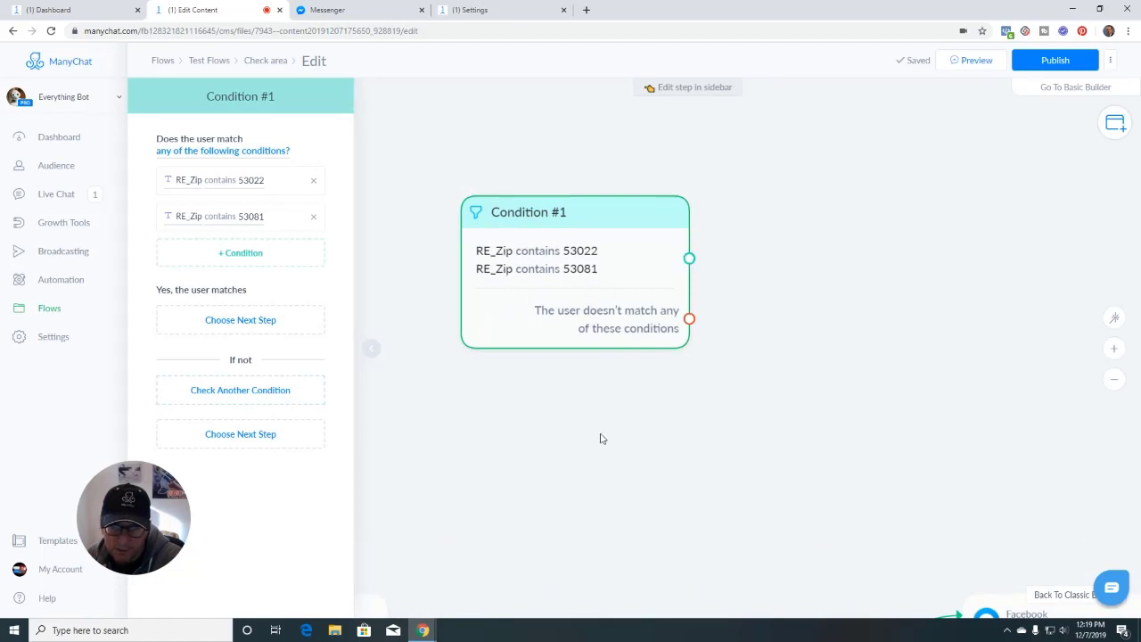
scroll(584, 431, down, 3)
drag(568, 426, 685, 399)
scroll(685, 399, down, 1)
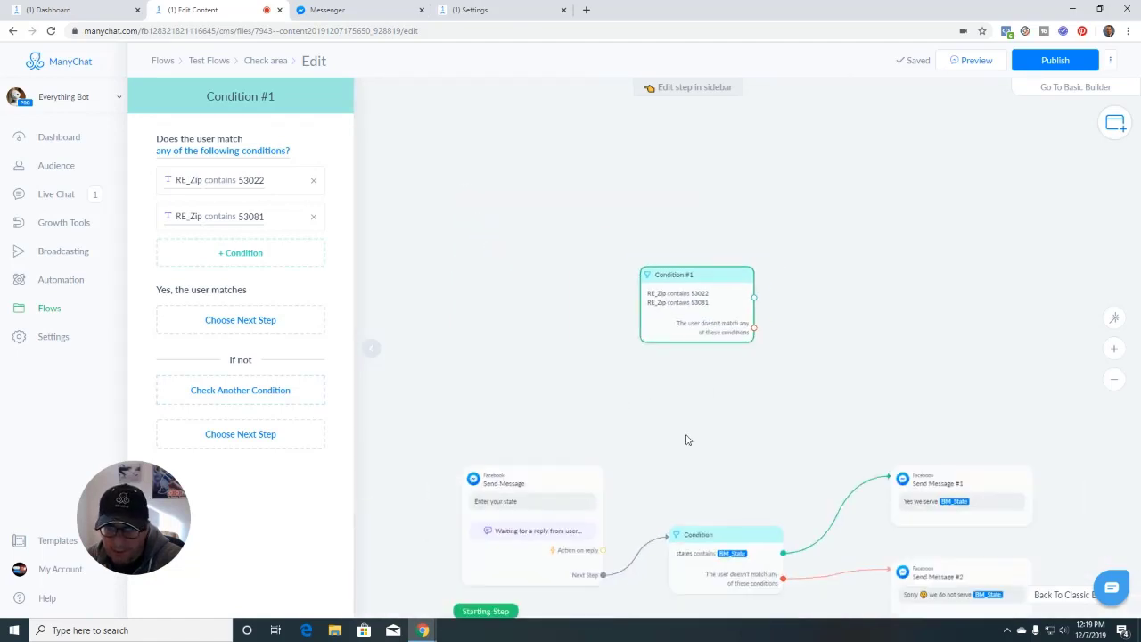
drag(687, 438, 636, 375)
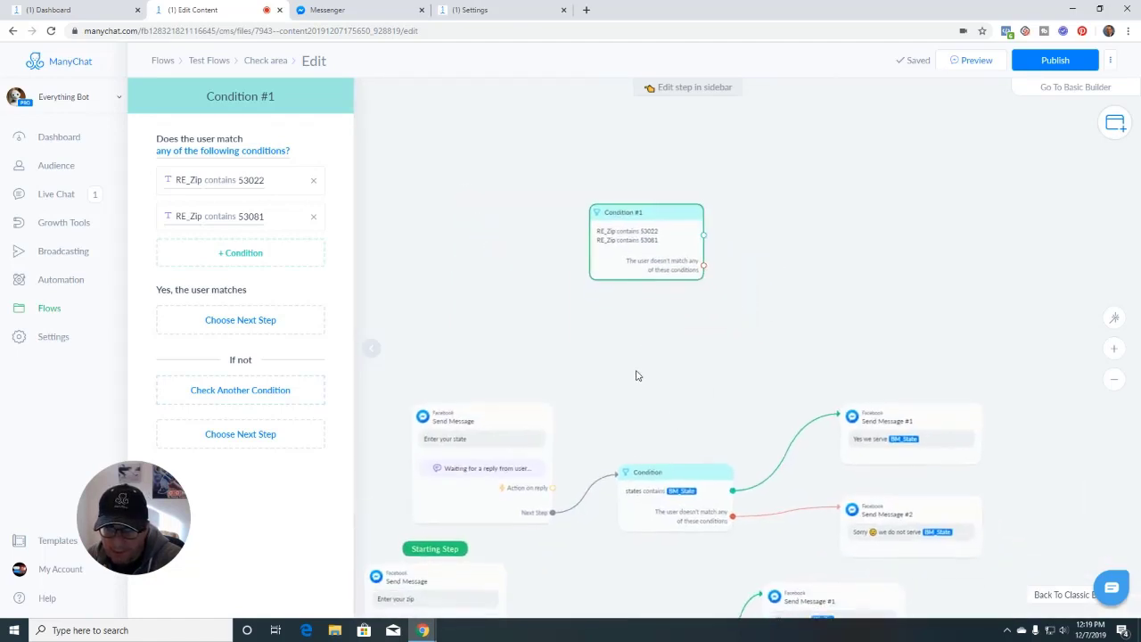
click(584, 503)
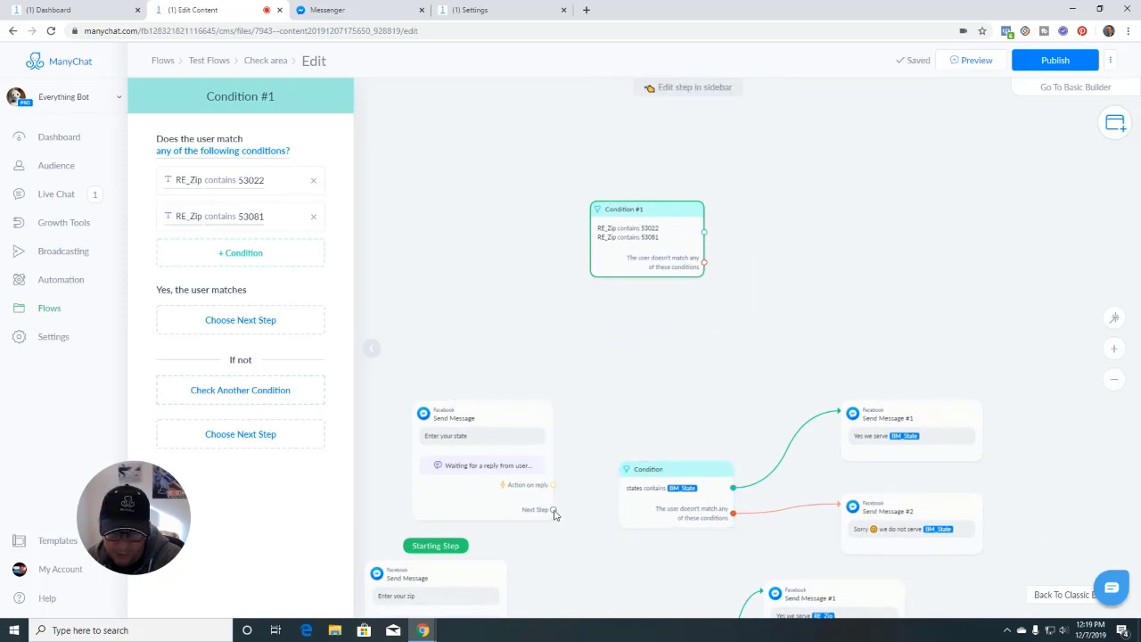
click(553, 511)
click(629, 473)
Disconnect the "Enter your zip" message from its old condition and link its next step to the new condition with the two zip rules.
scroll(585, 530, down, 3)
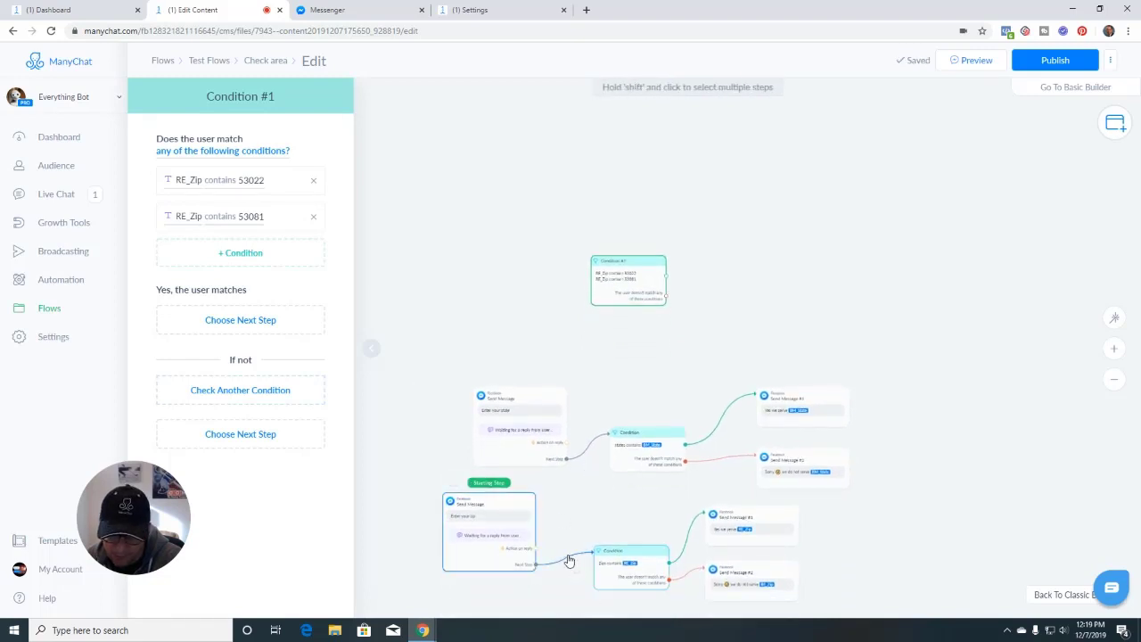
click(573, 562)
click(536, 565)
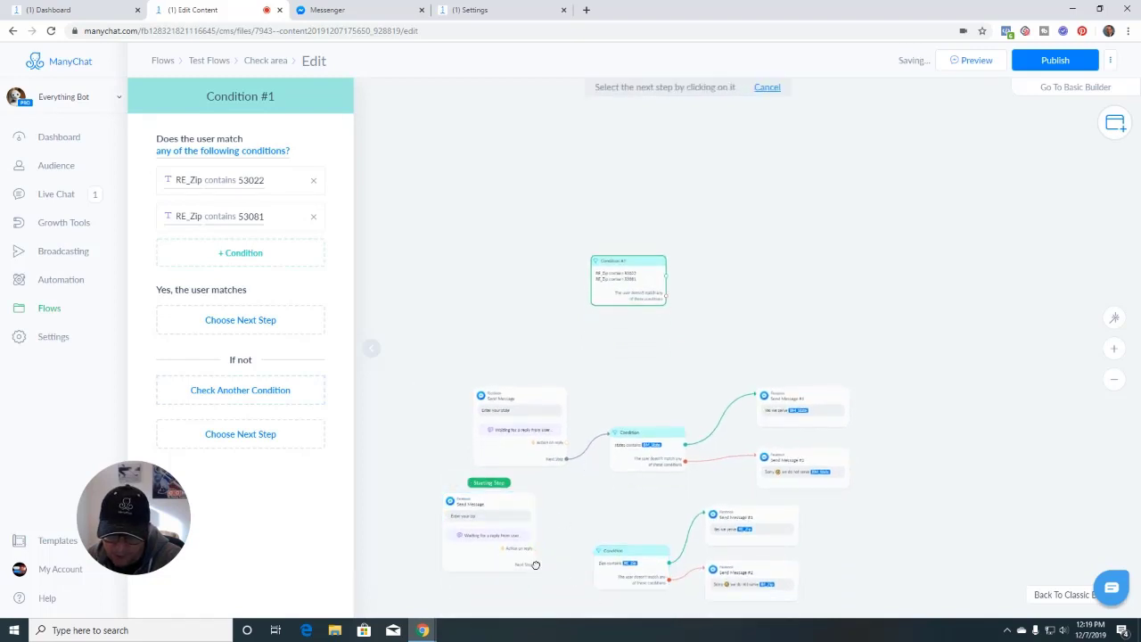
click(601, 268)
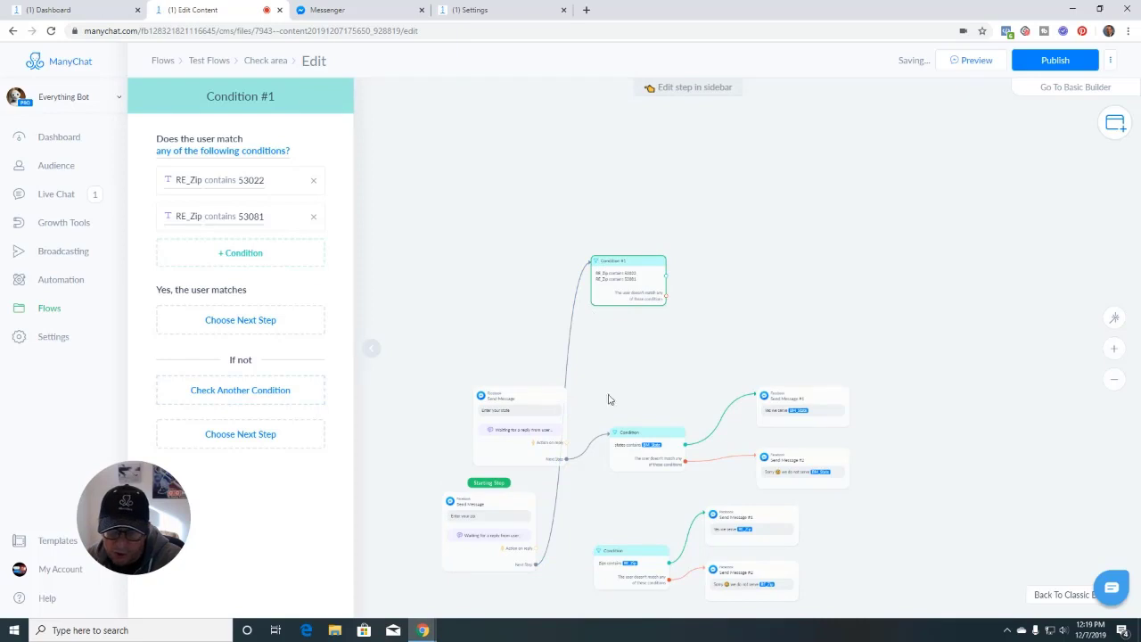
drag(569, 541, 585, 469)
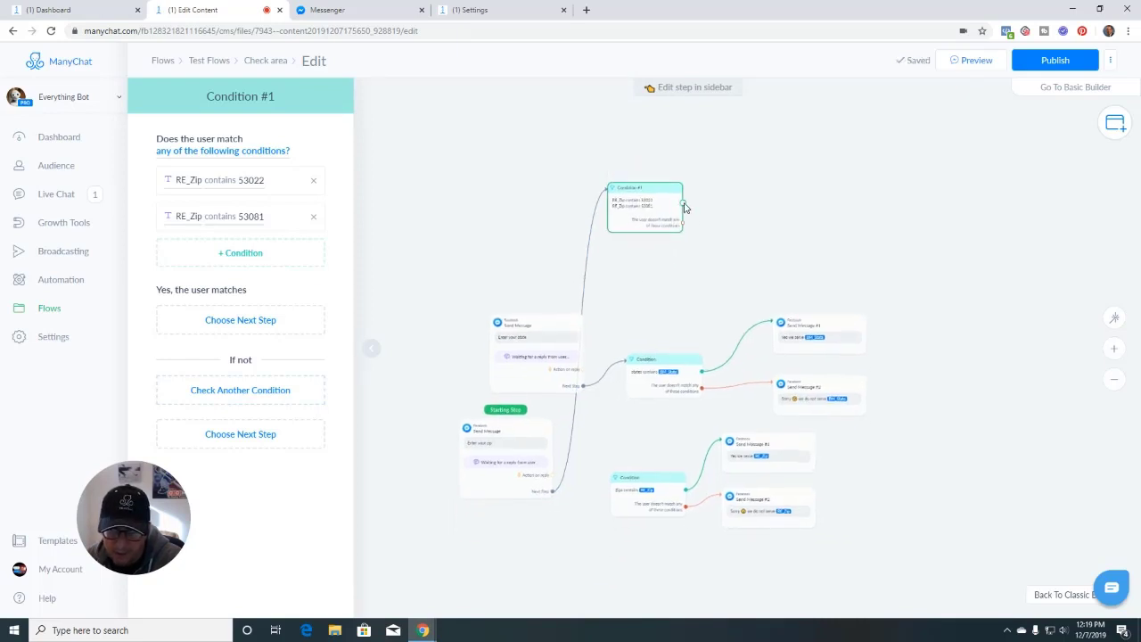
scroll(625, 419, up, 5)
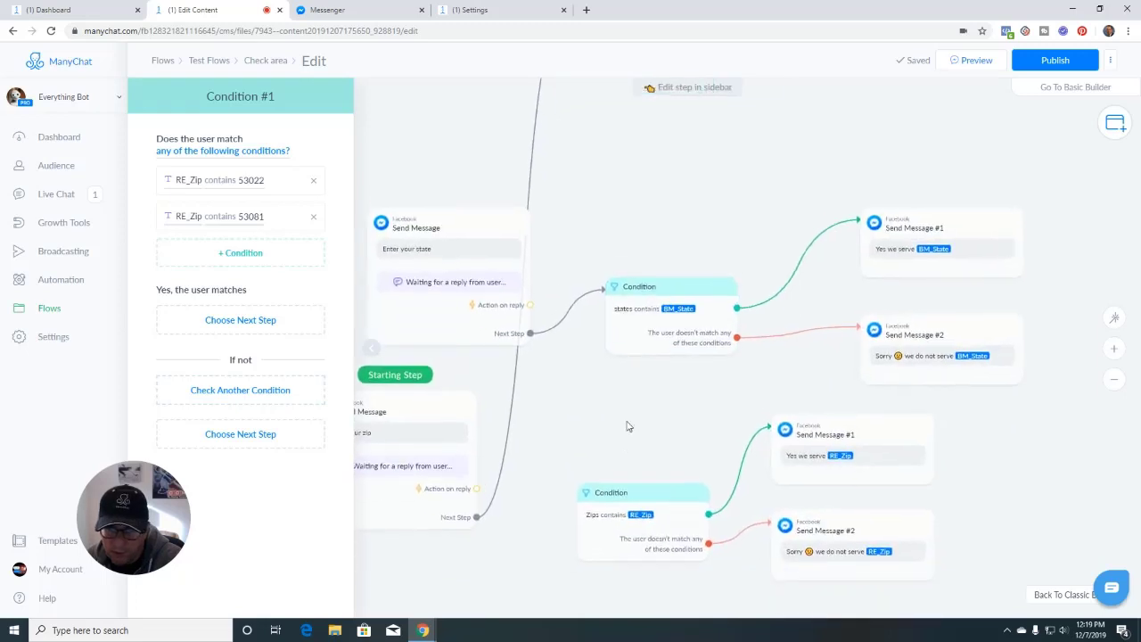
scroll(621, 422, down, 3)
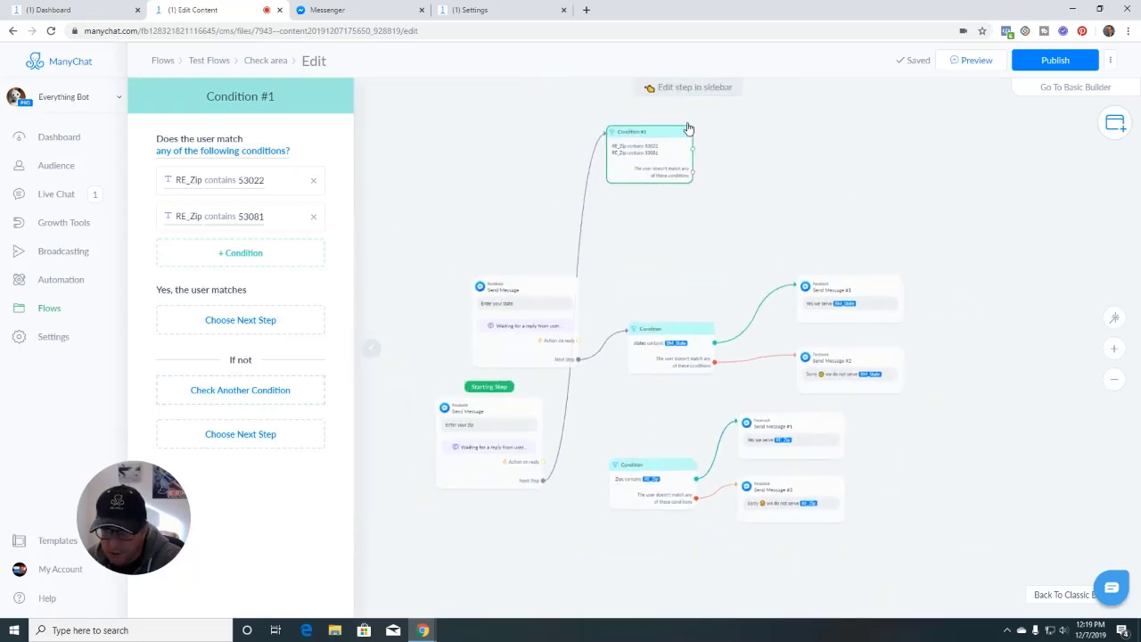
Link Condition #1's match branch to the "Yes we serve RE_Zip" message and its no-match branch to the "Sorry" RE_Zip message, and publish the flow.
drag(694, 150, 745, 425)
drag(695, 175, 749, 493)
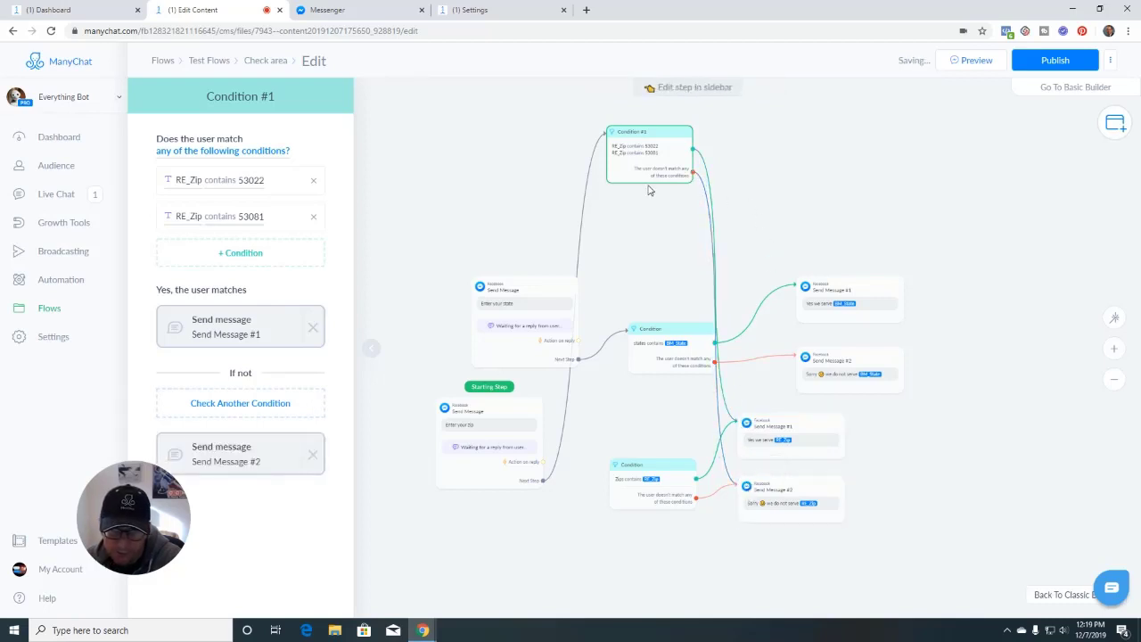
click(1068, 59)
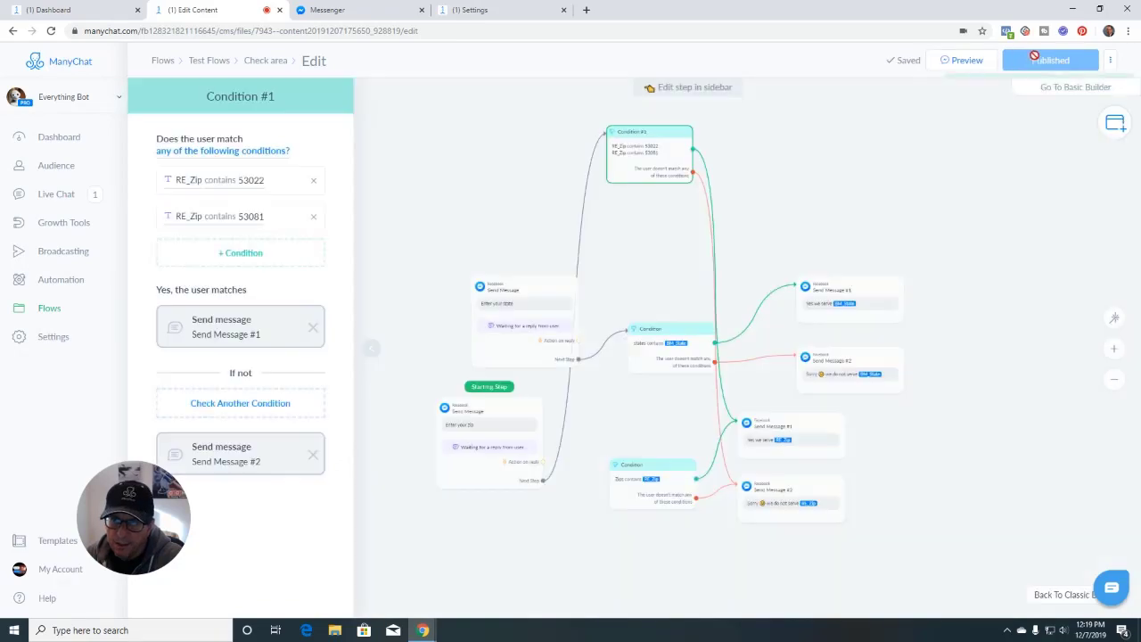
Send a preview of the published flow and answer its zip question in Messenger with 53022.
scroll(638, 338, up, 5)
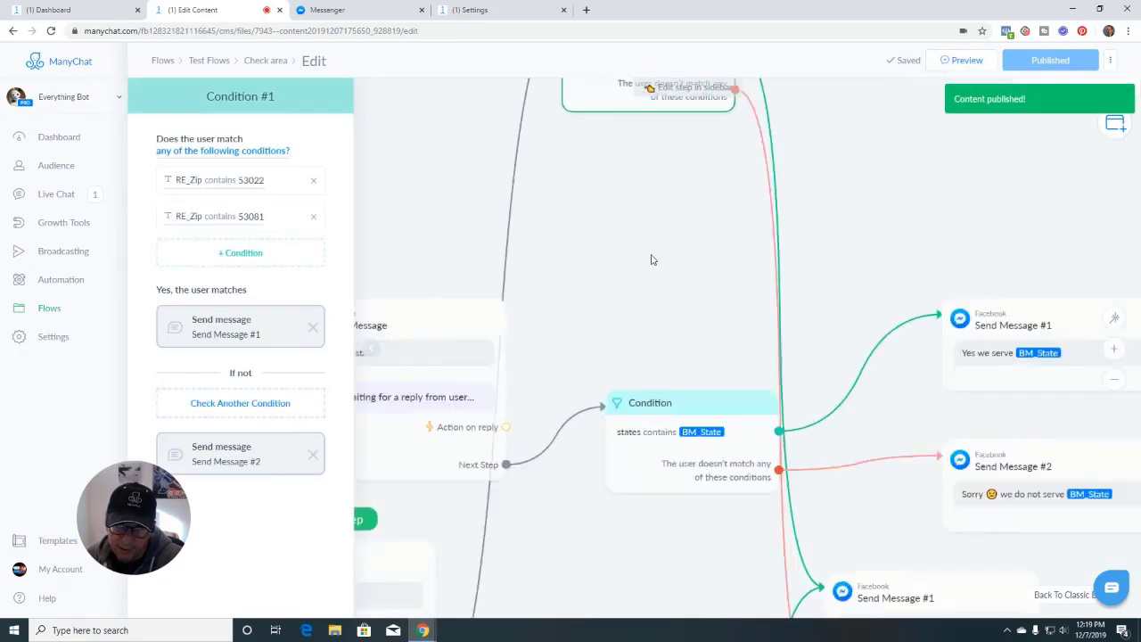
scroll(655, 486, up, 2)
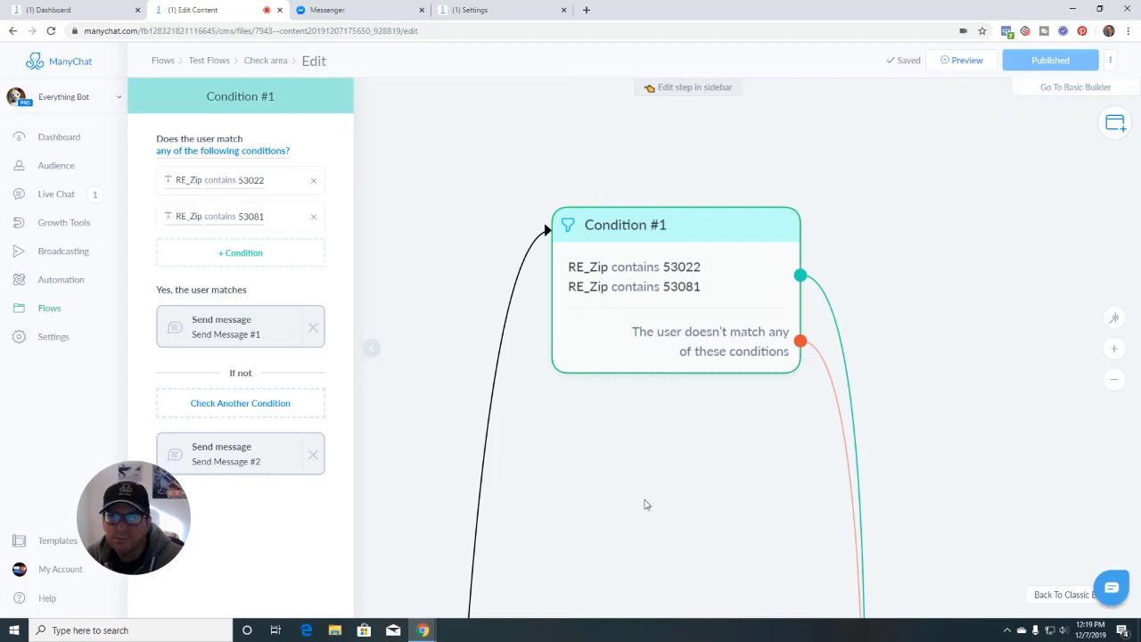
click(956, 63)
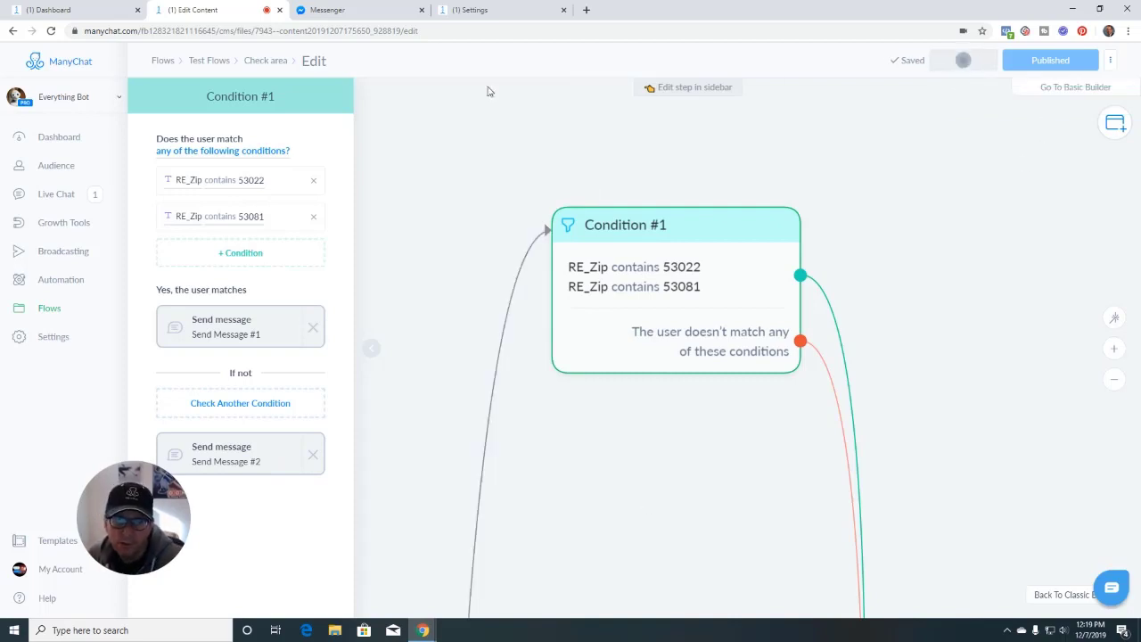
click(357, 10)
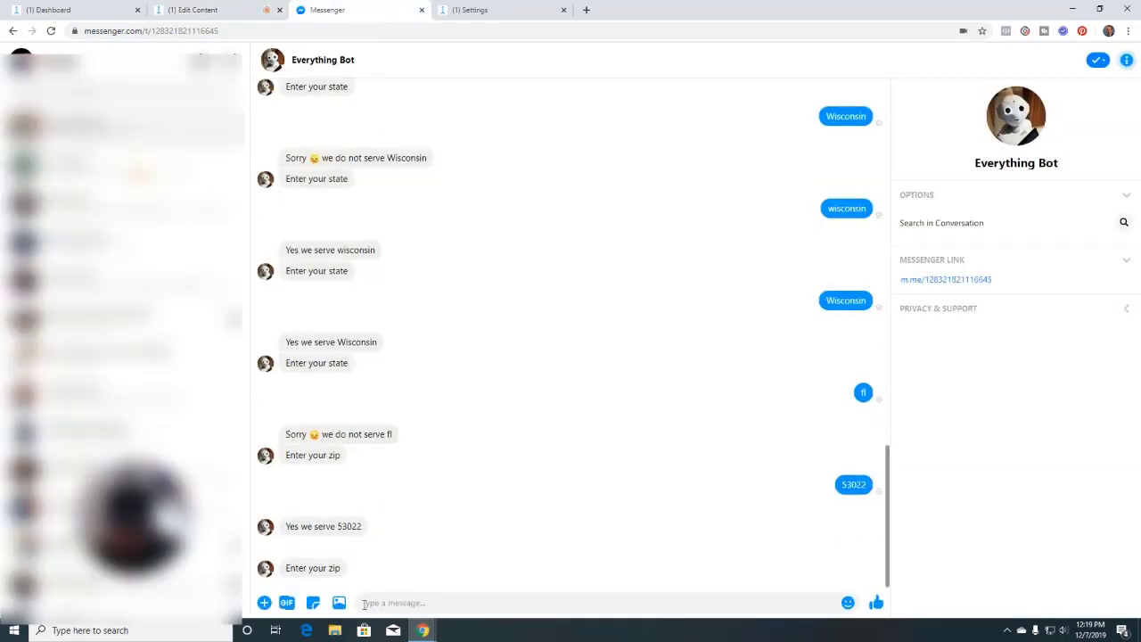
mouse_move(453, 454)
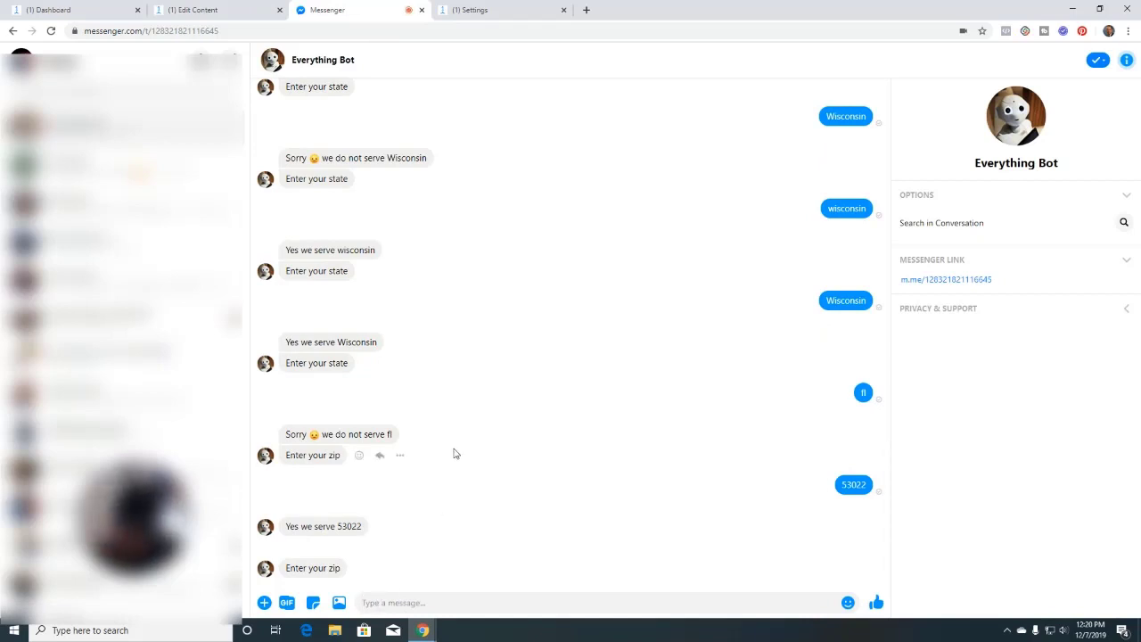
drag(138, 526, 985, 224)
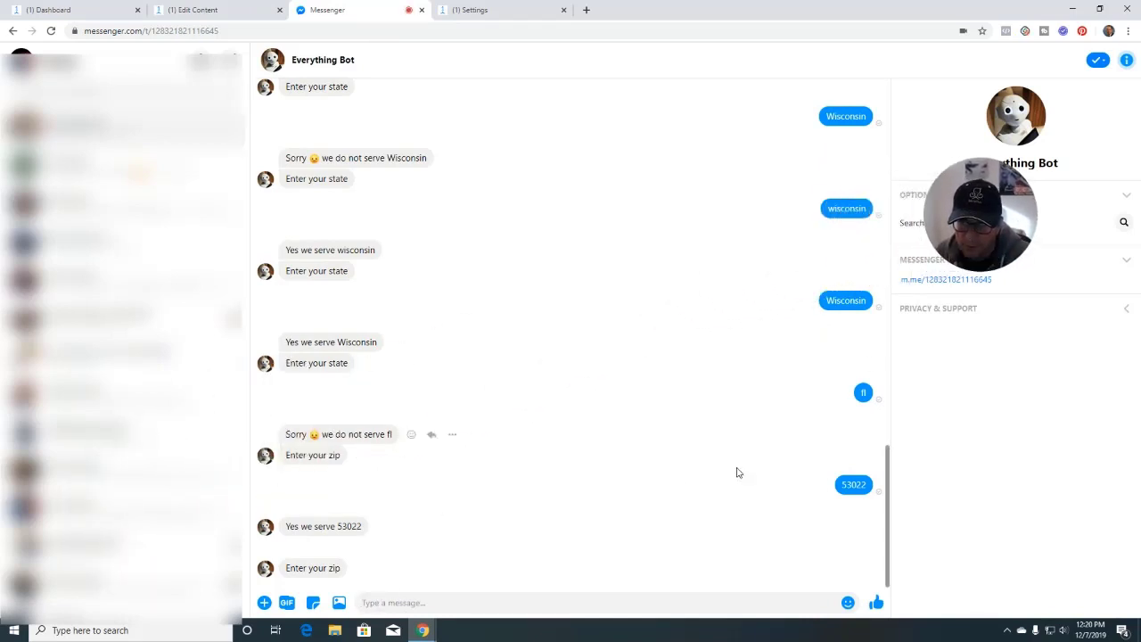
click(392, 603)
text(53022)
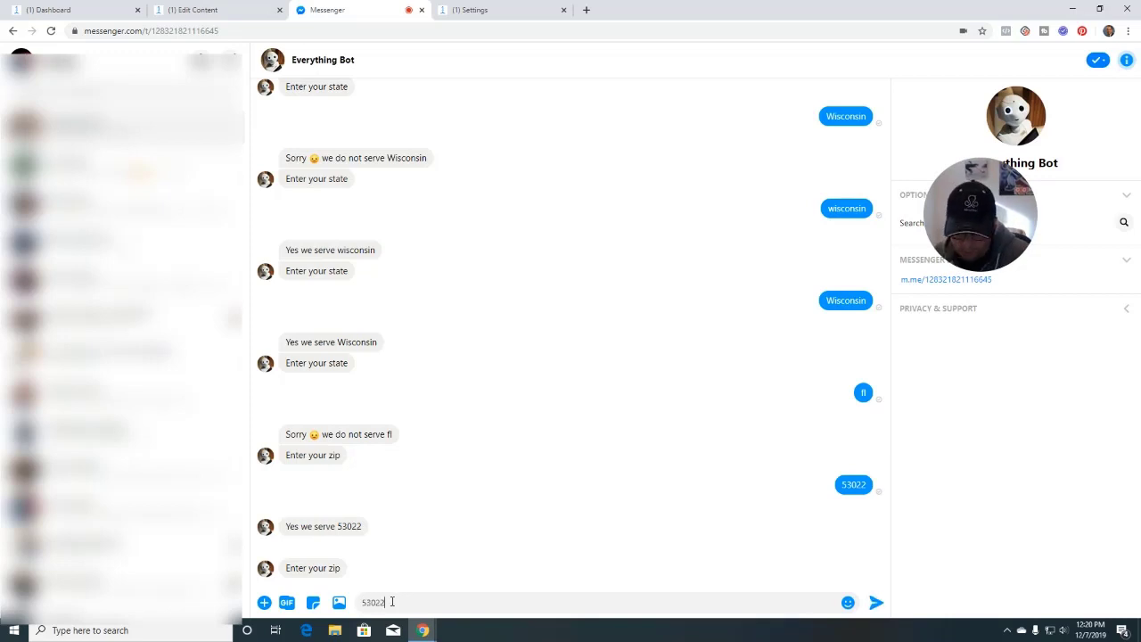
key(Return)
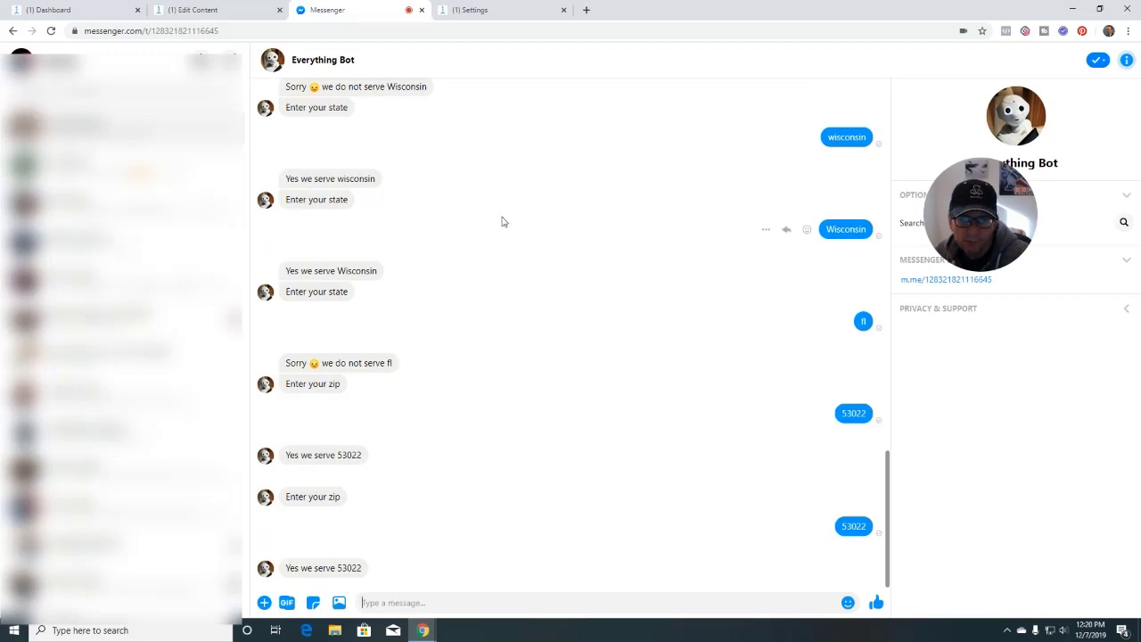
Send another preview from the flow editor and reply to the zip question in Messenger with 53026.
click(232, 12)
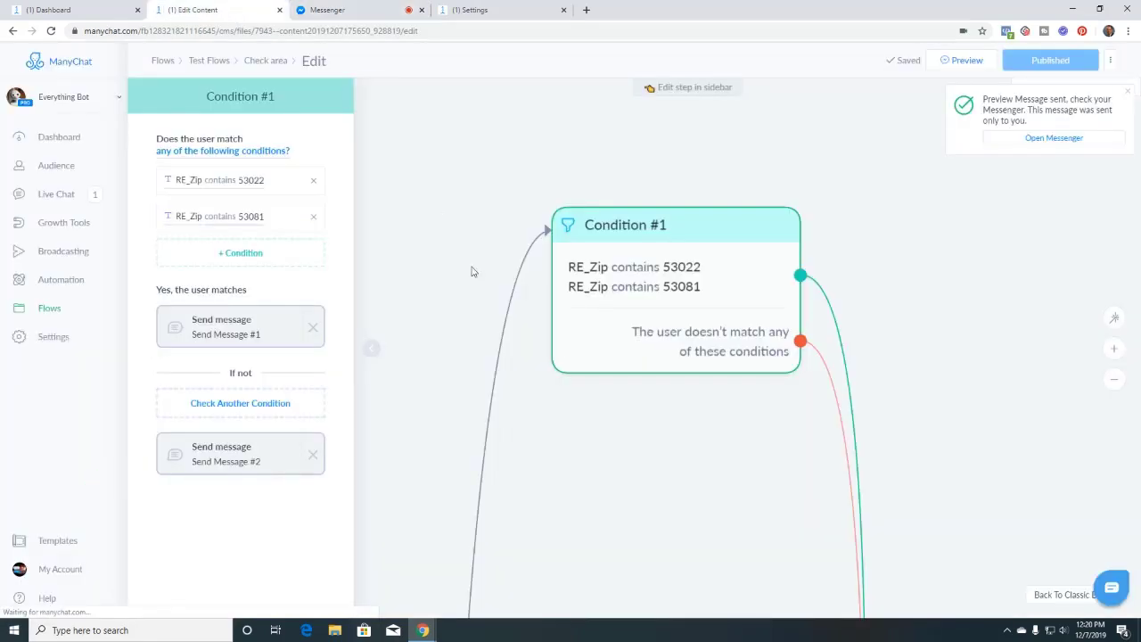
scroll(741, 484, down, 3)
drag(741, 484, 569, 236)
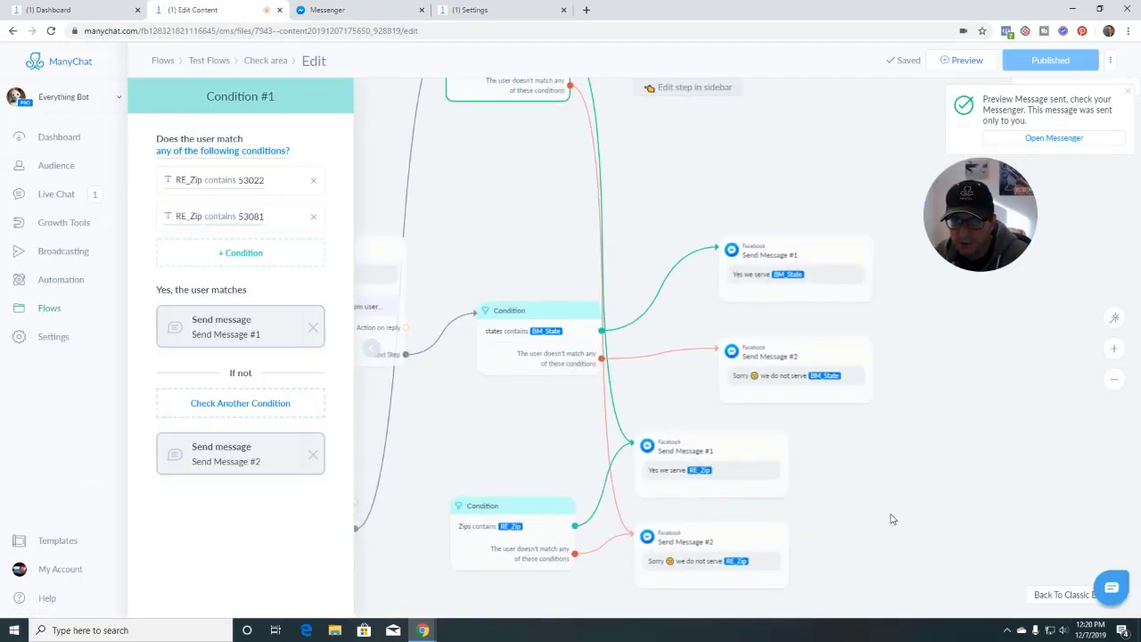
drag(891, 519, 888, 417)
scroll(841, 426, up, 3)
click(497, 484)
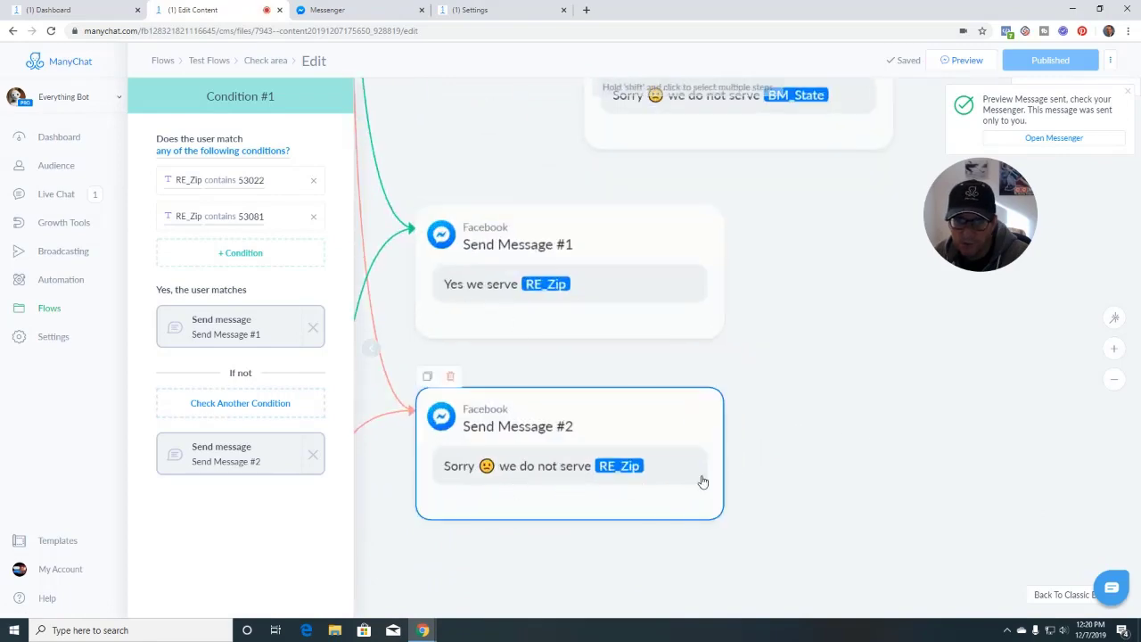
scroll(790, 405, down, 3)
click(951, 63)
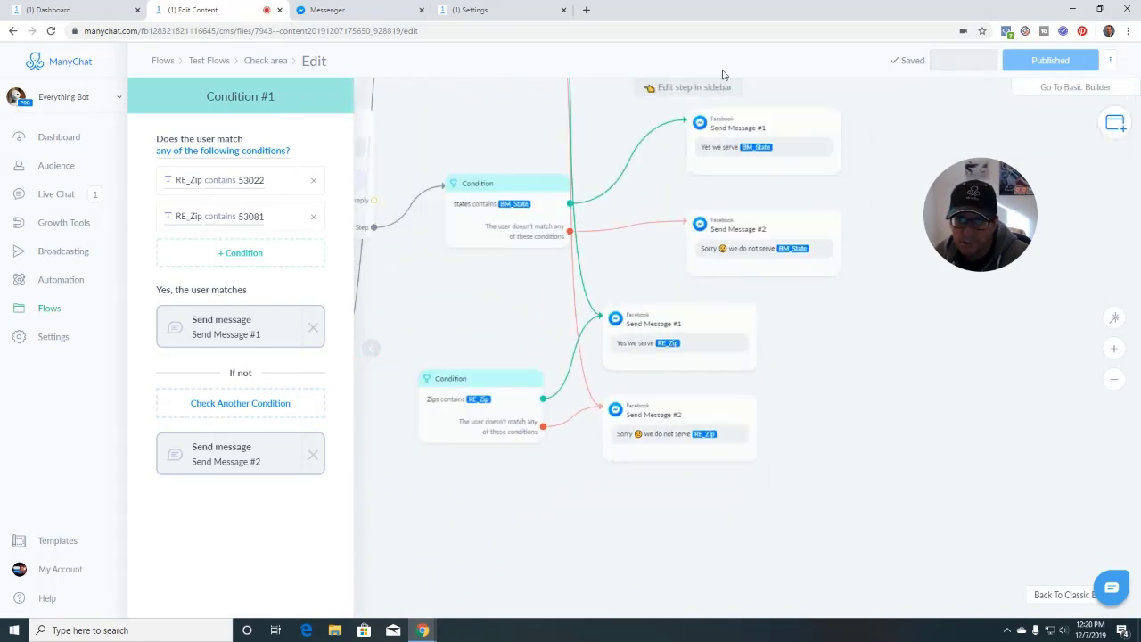
click(369, 10)
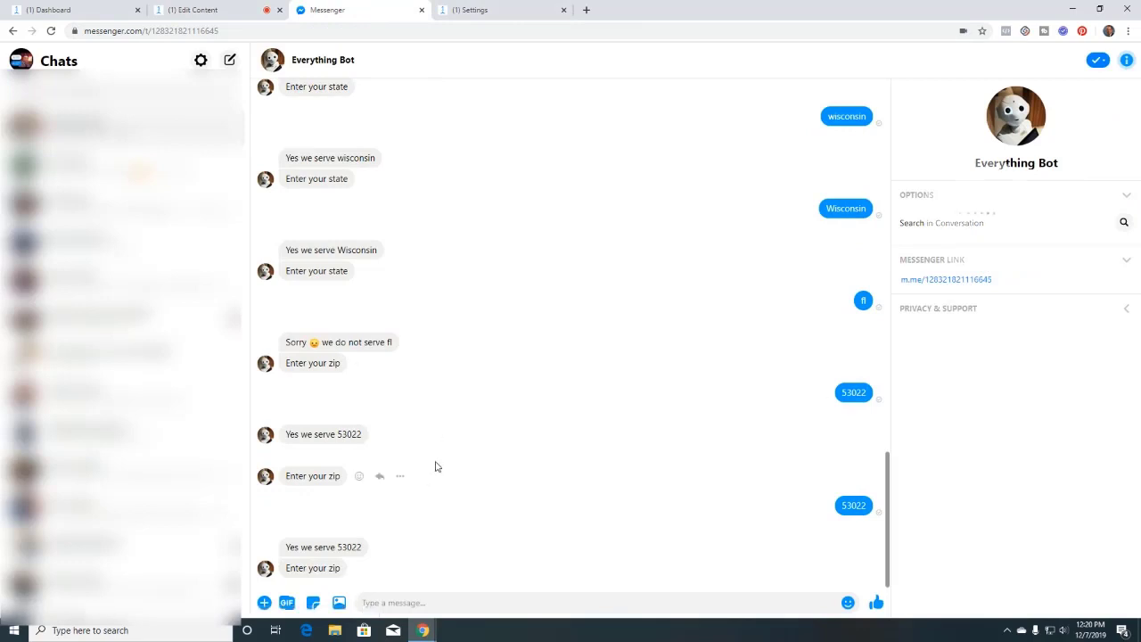
text(53026)
key(Return)
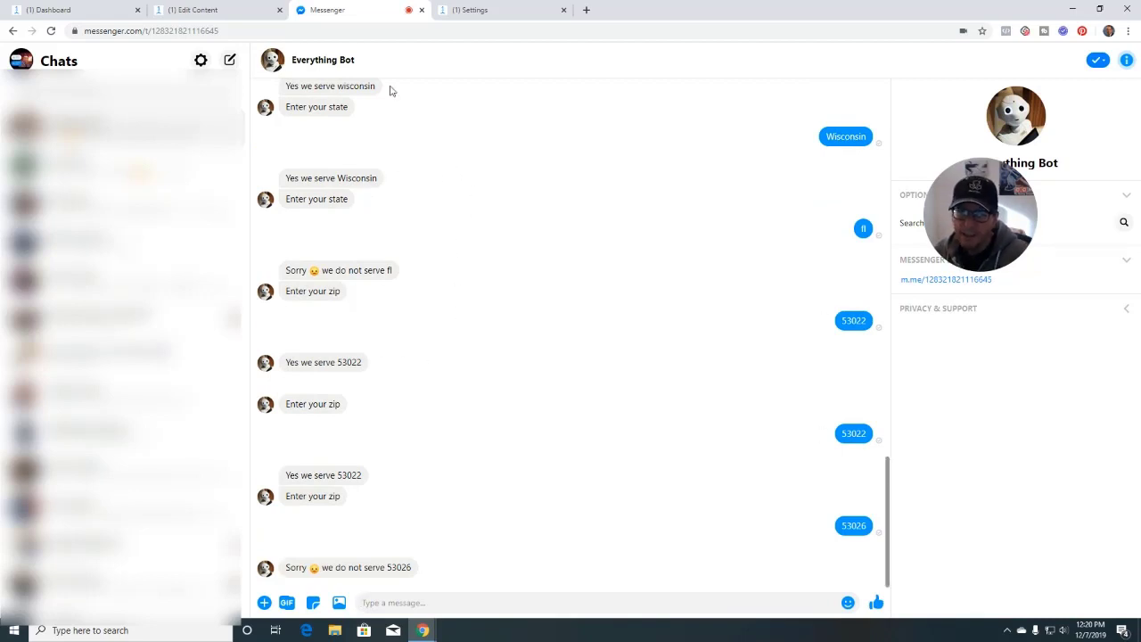
Return to the flow editor, collapse the step sidebar and examine Condition #1 with its connections.
click(227, 10)
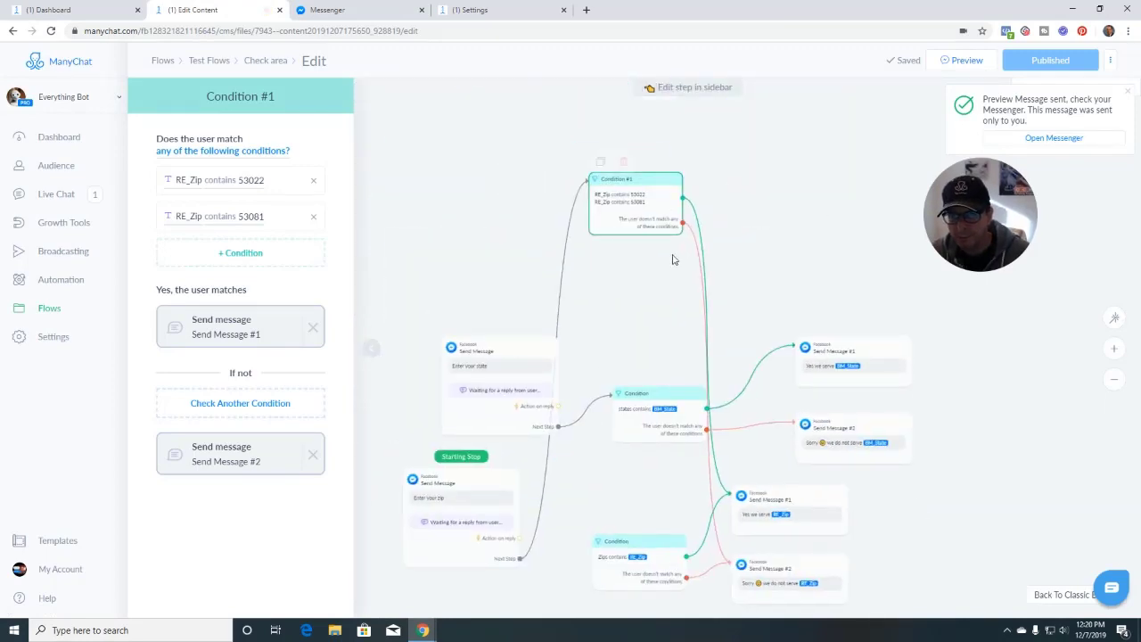
scroll(657, 301, up, 3)
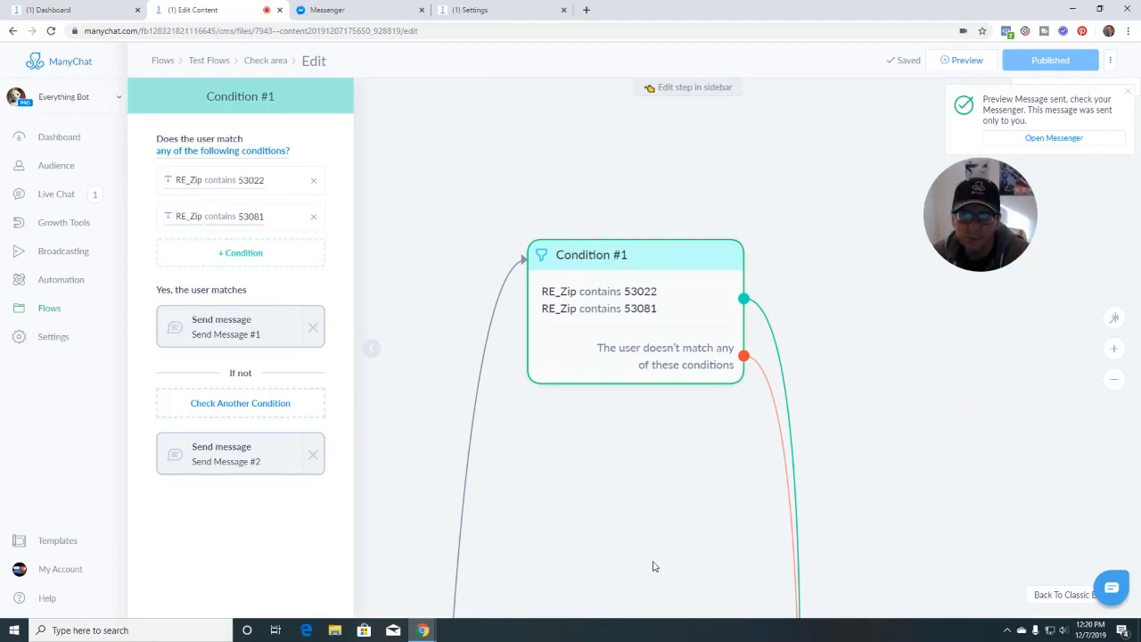
scroll(652, 566, down, 2)
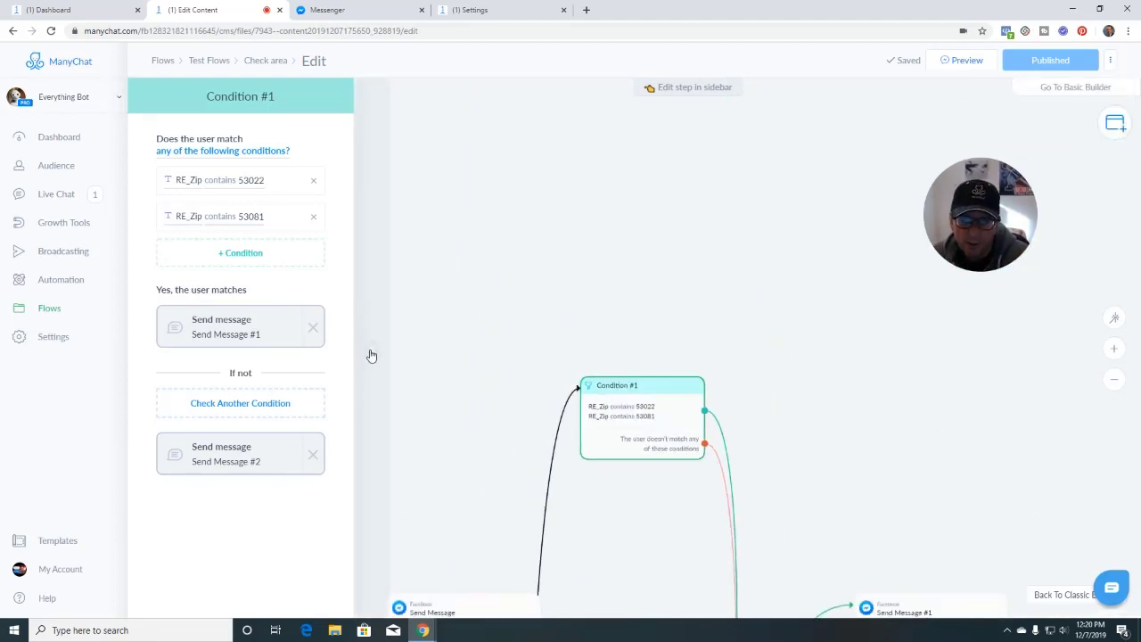
click(372, 356)
scroll(469, 408, up, 3)
scroll(479, 410, down, 2)
scroll(531, 243, down, 3)
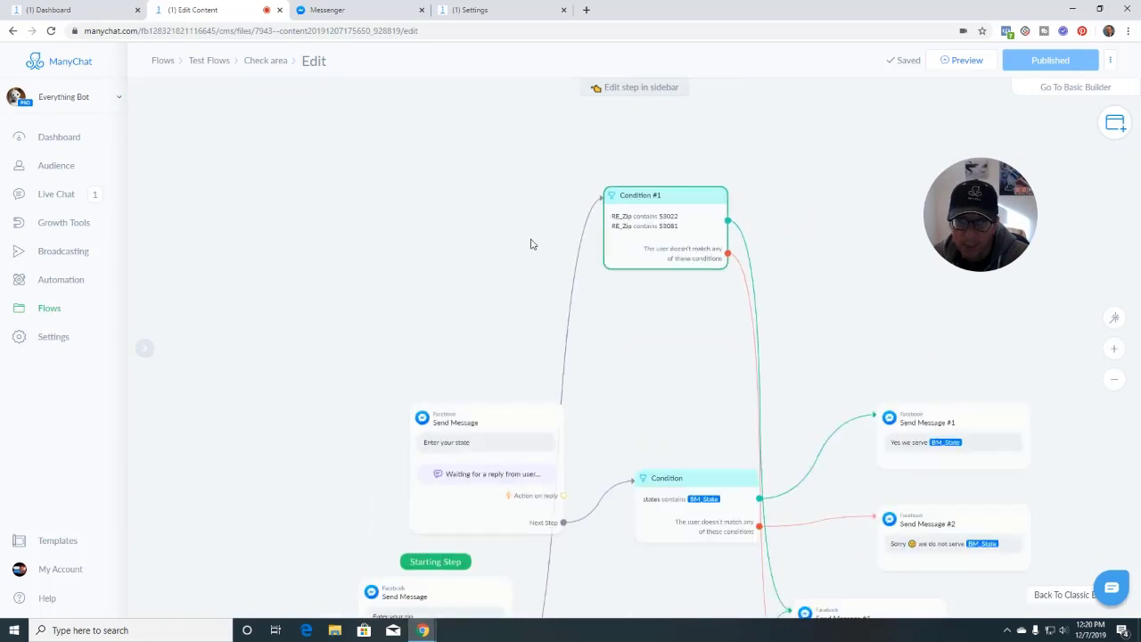
Switch to the bot settings and examine the Zips and states bot fields among the custom fields.
click(473, 10)
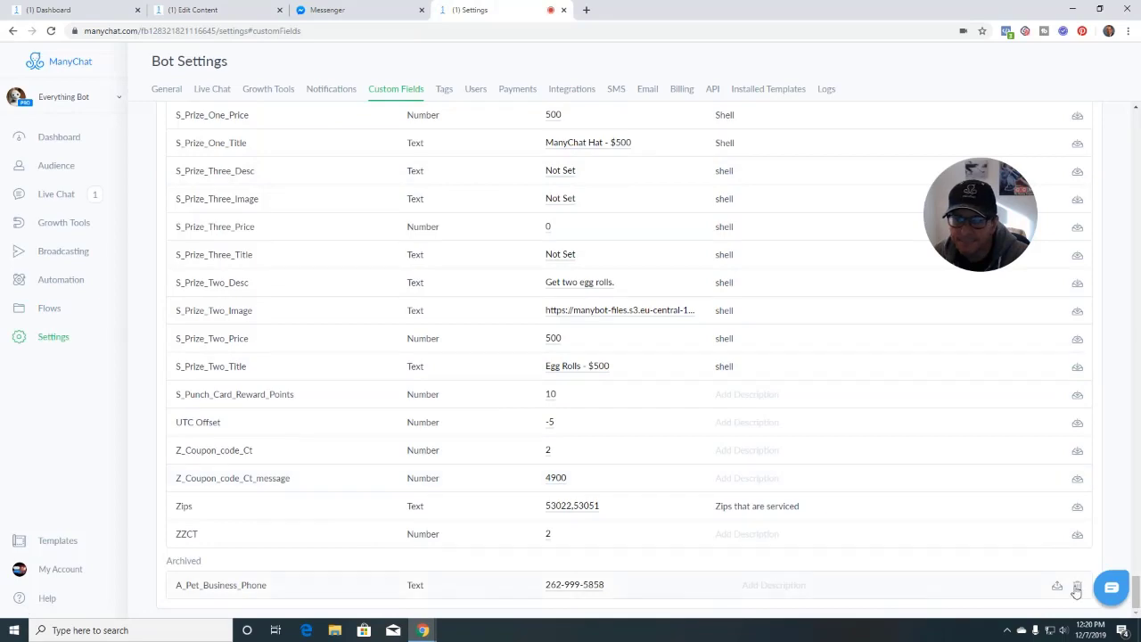
scroll(684, 523, up, 10)
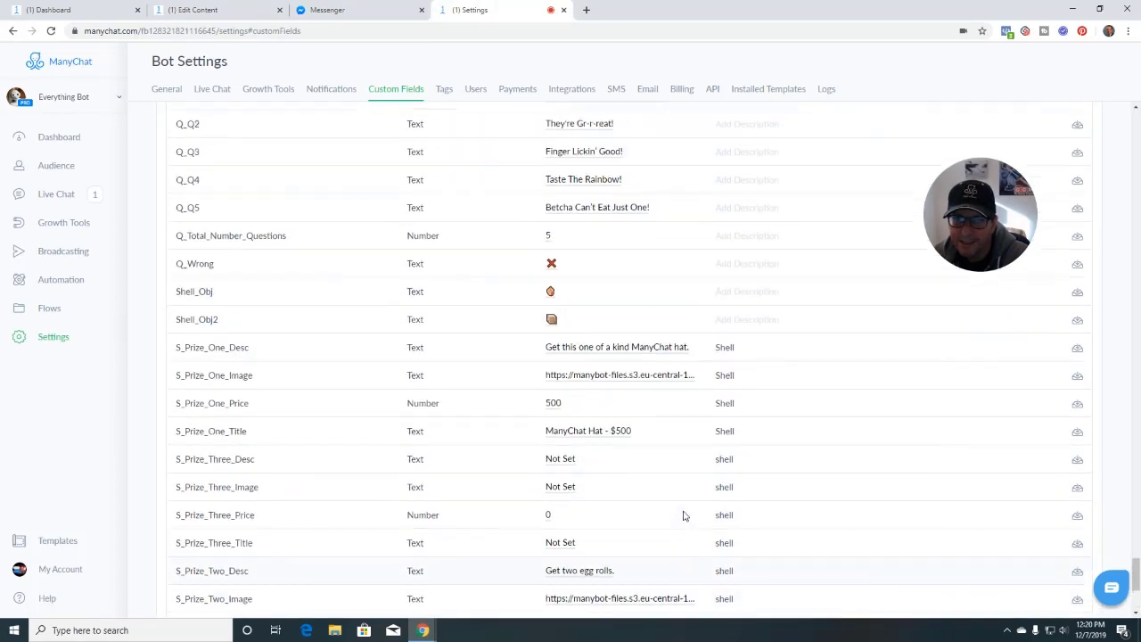
scroll(684, 516, up, 6)
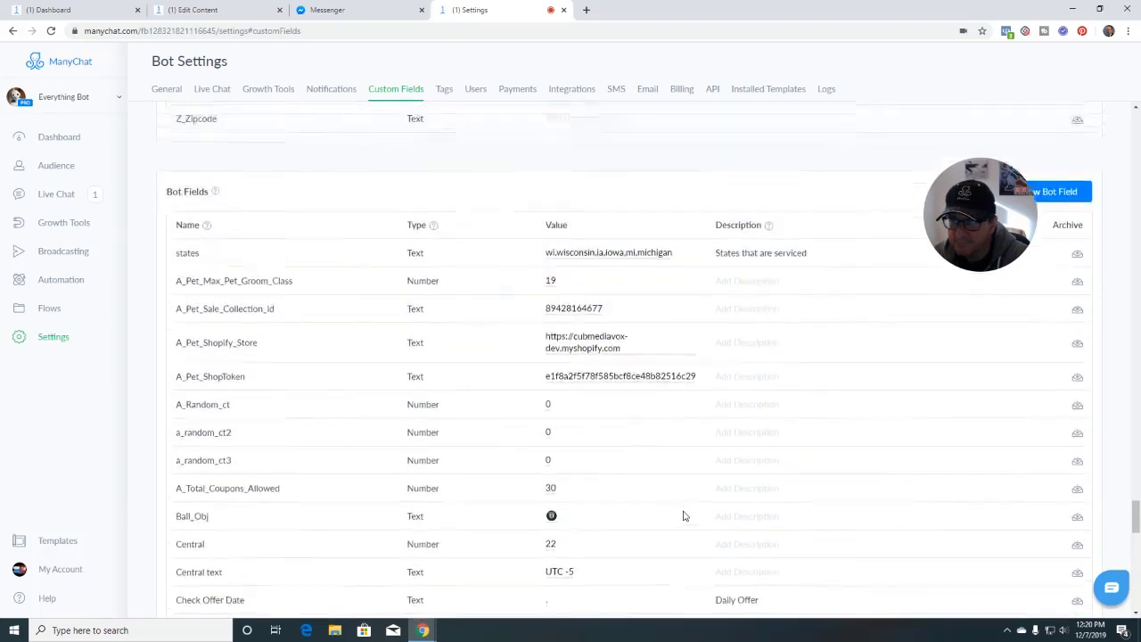
drag(995, 199, 878, 182)
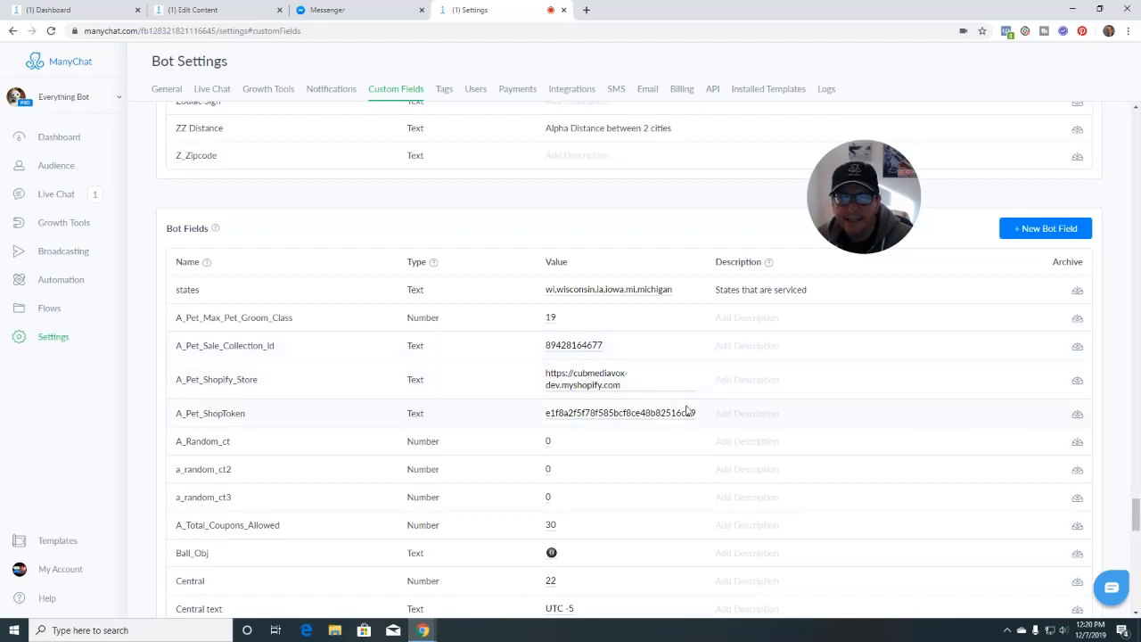
scroll(595, 421, down, 13)
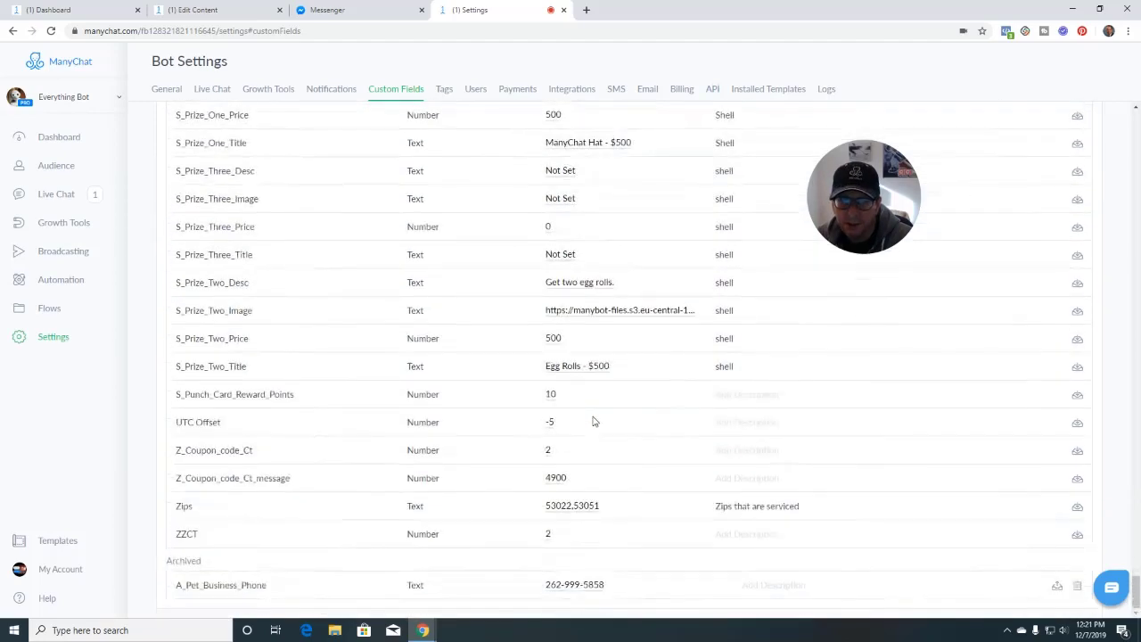
click(200, 509)
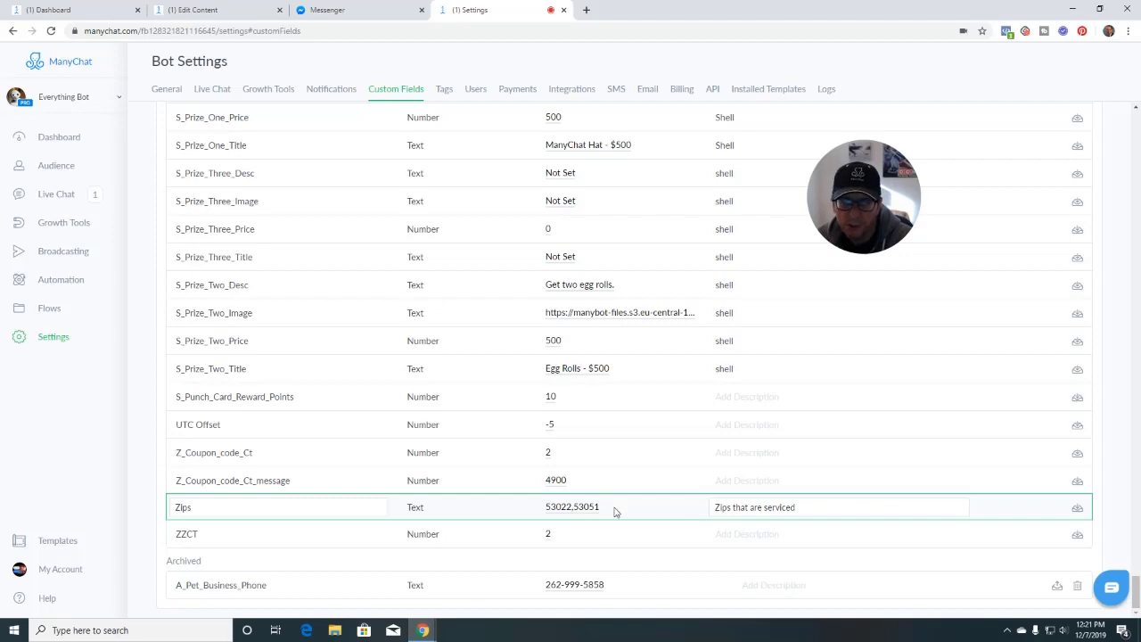
scroll(708, 514, up, 15)
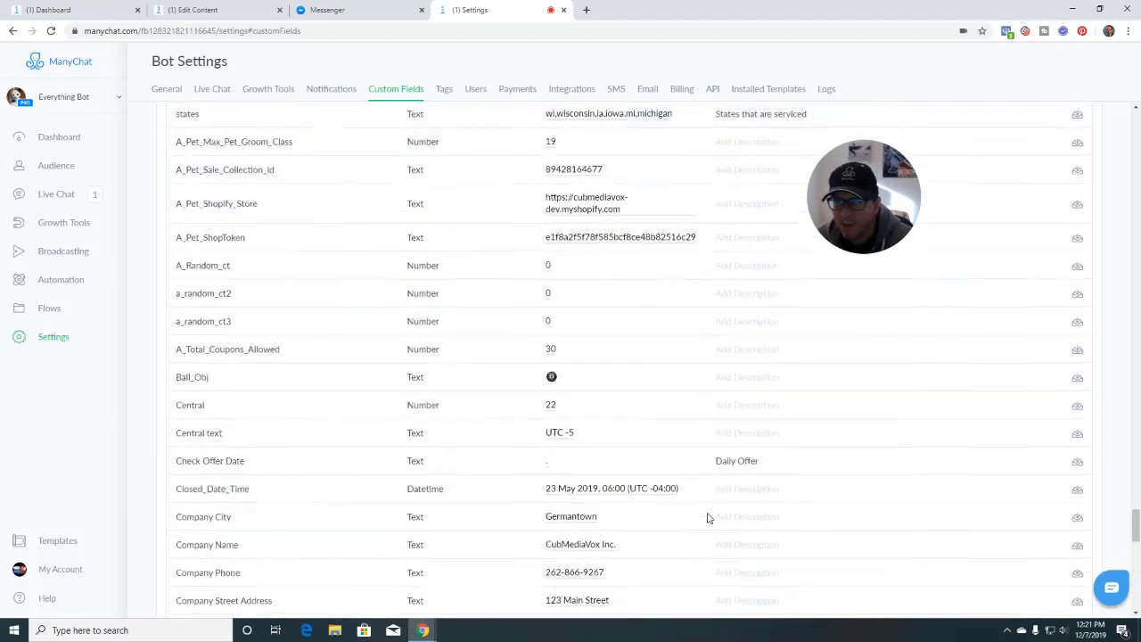
scroll(708, 517, up, 4)
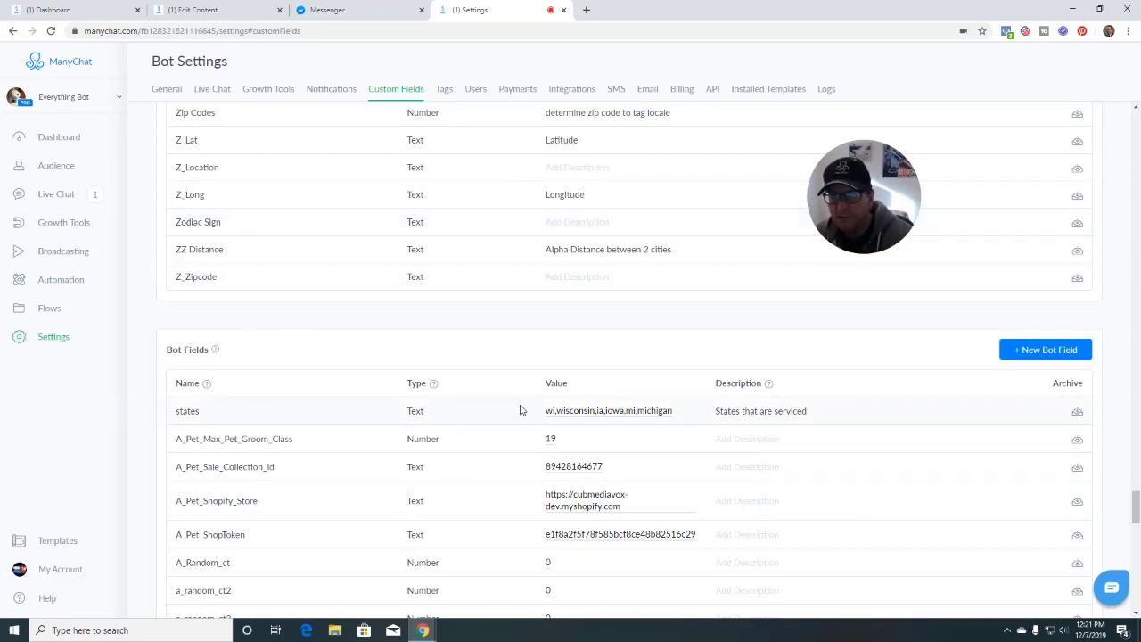
click(1006, 349)
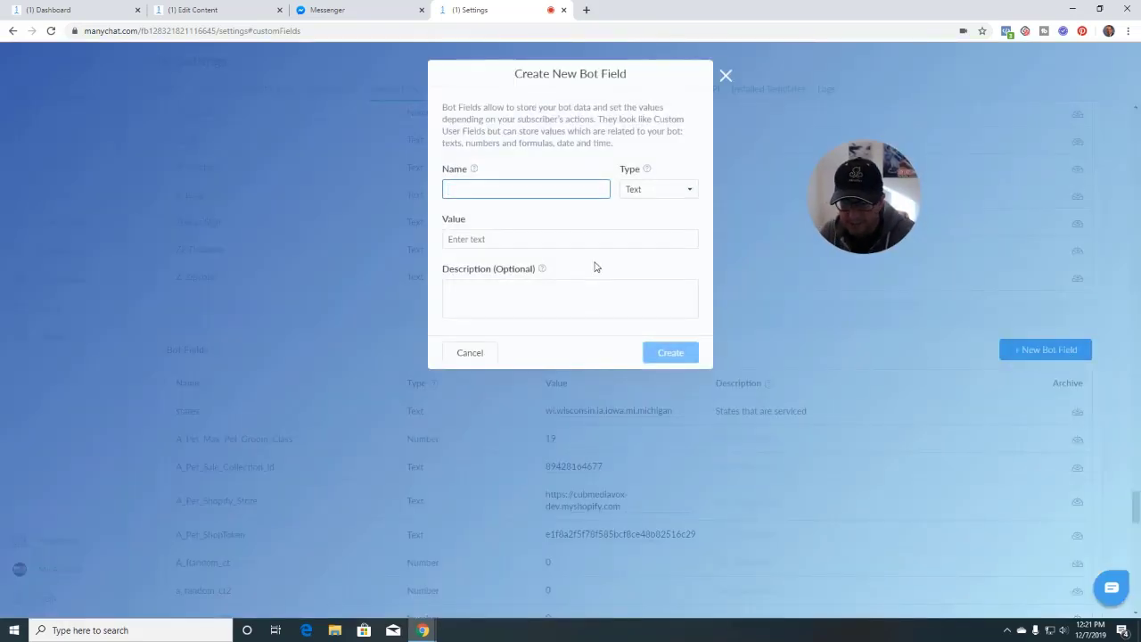
text(Z)
key(BackSpace)
text(zips_again)
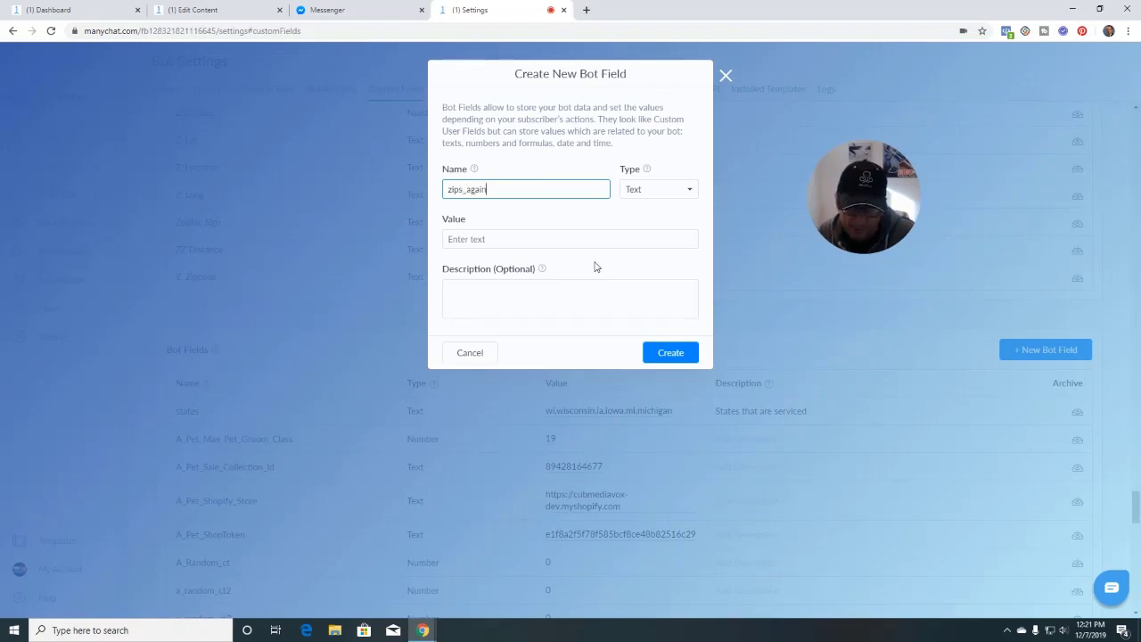
click(537, 238)
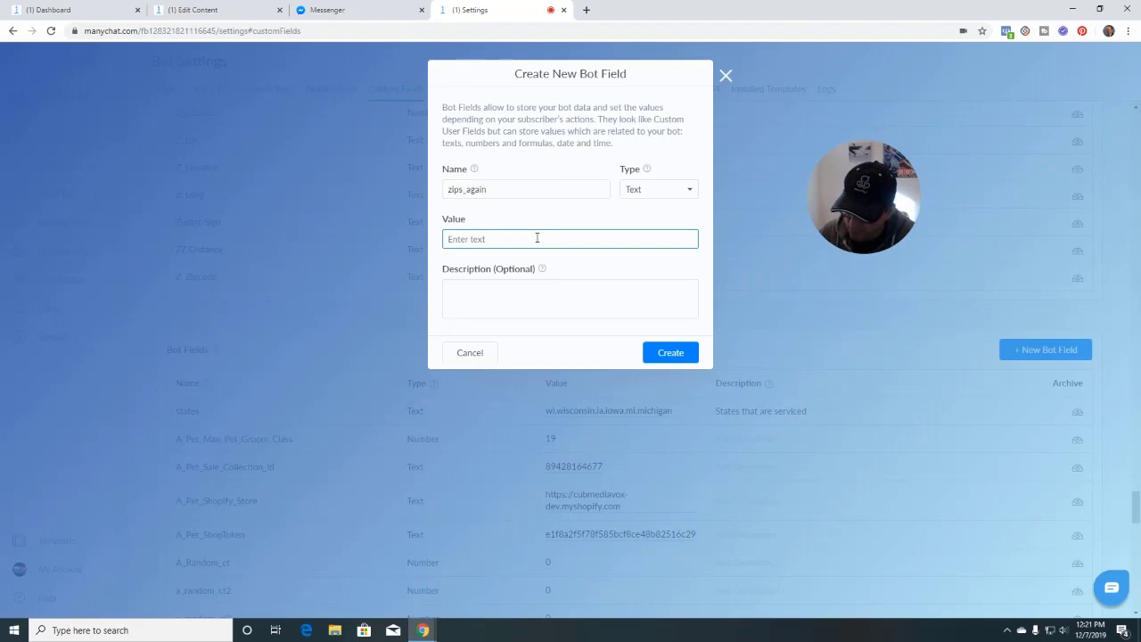
text(53022,53051)
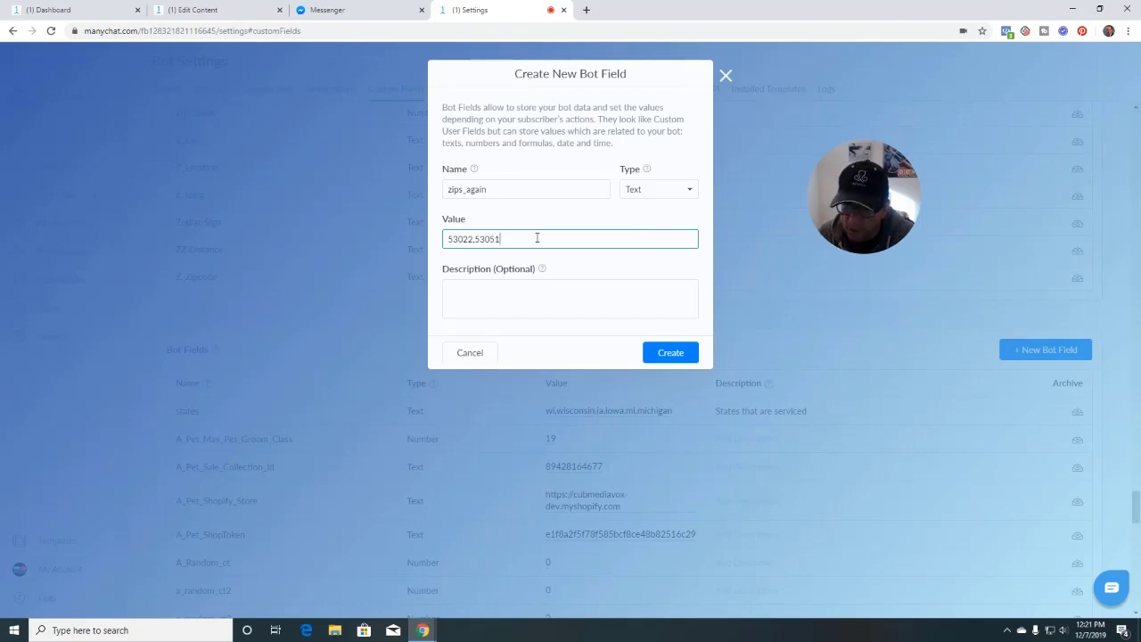
click(480, 356)
Find the Zips bot field near the end of the list and select its name text.
scroll(570, 492, up, 5)
scroll(571, 493, down, 7)
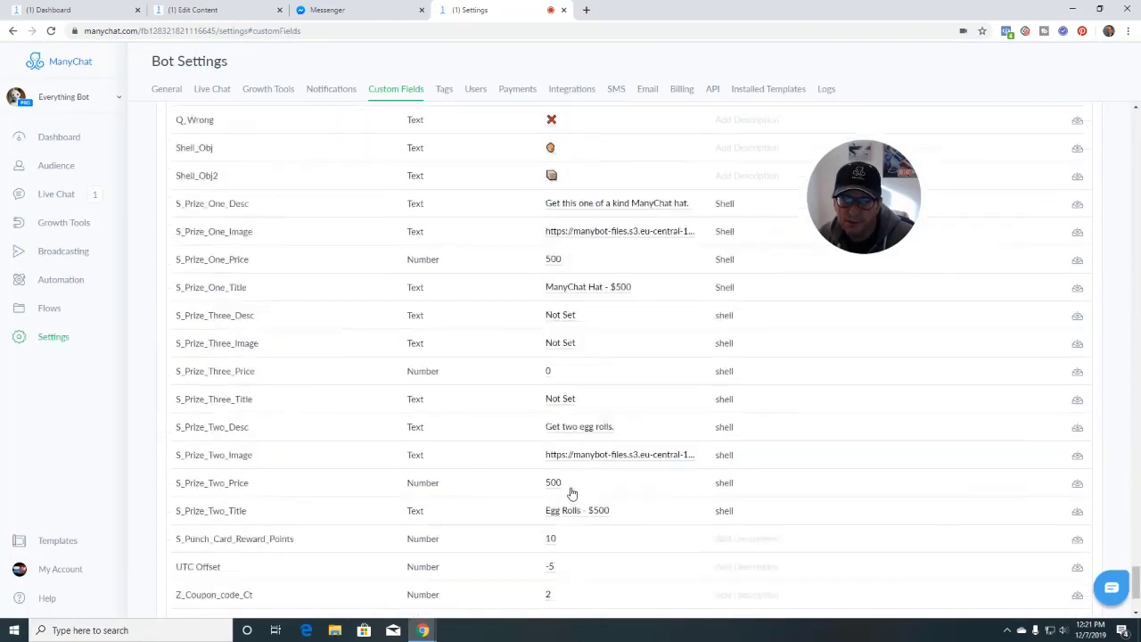
click(183, 508)
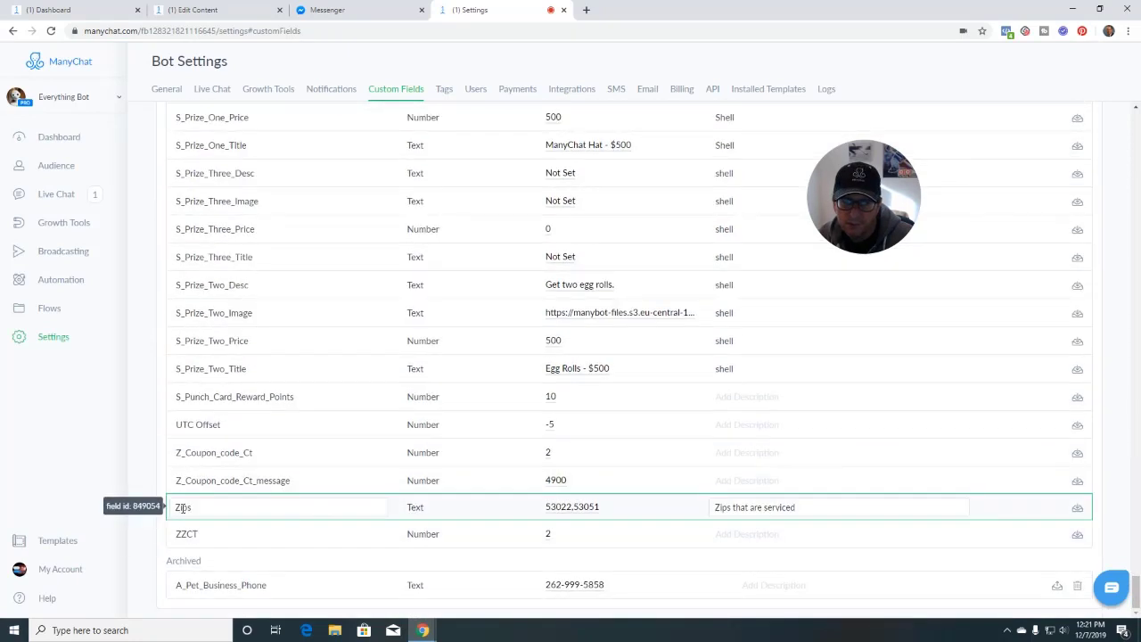
drag(203, 508, 171, 508)
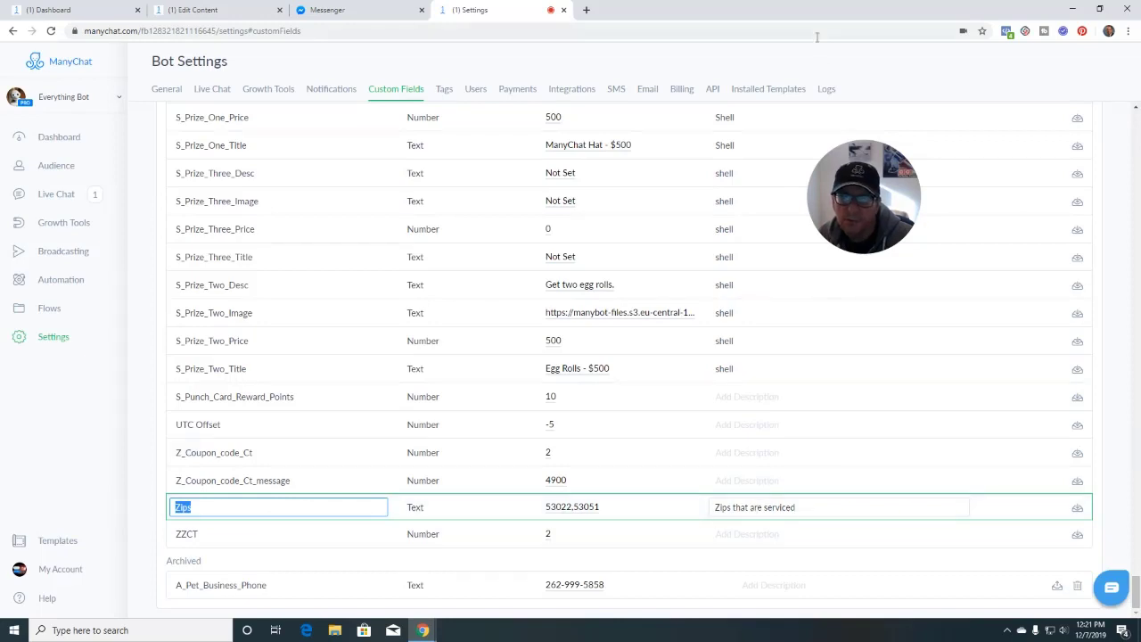
Return to the flow editor and delete Condition #1's connections to the zip question and to both zip reply messages.
click(785, 55)
click(223, 13)
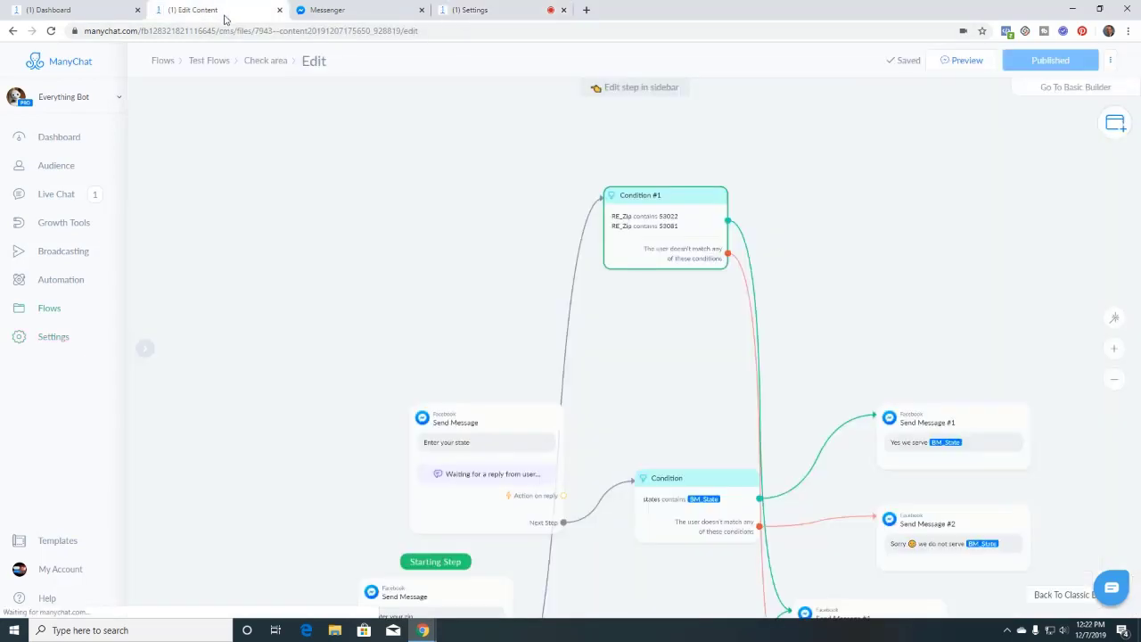
scroll(654, 426, down, 3)
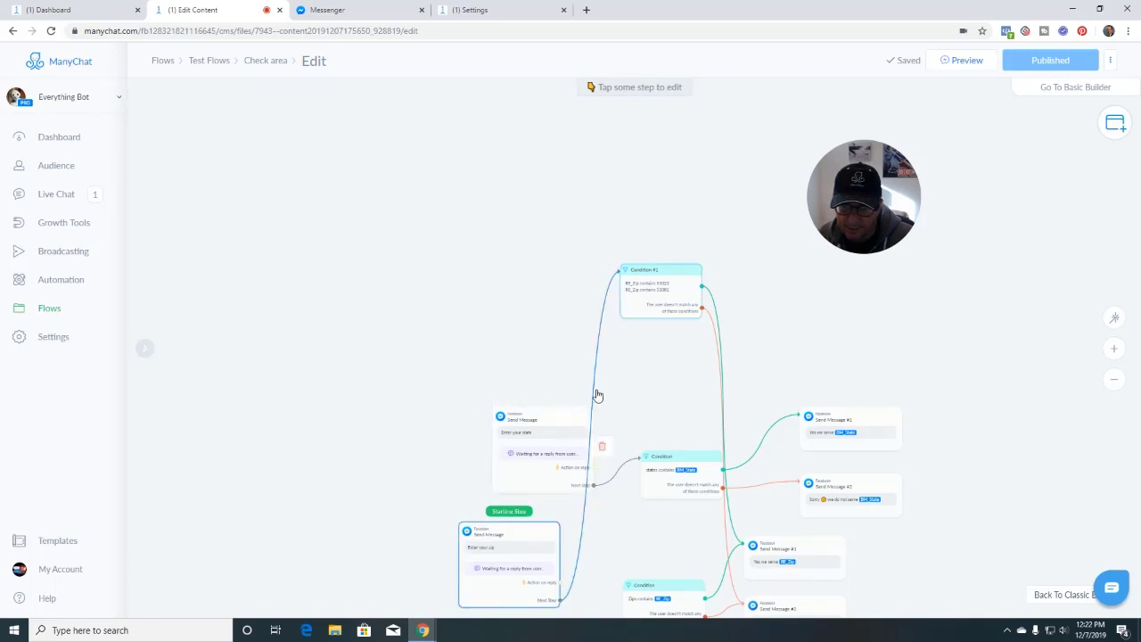
click(603, 447)
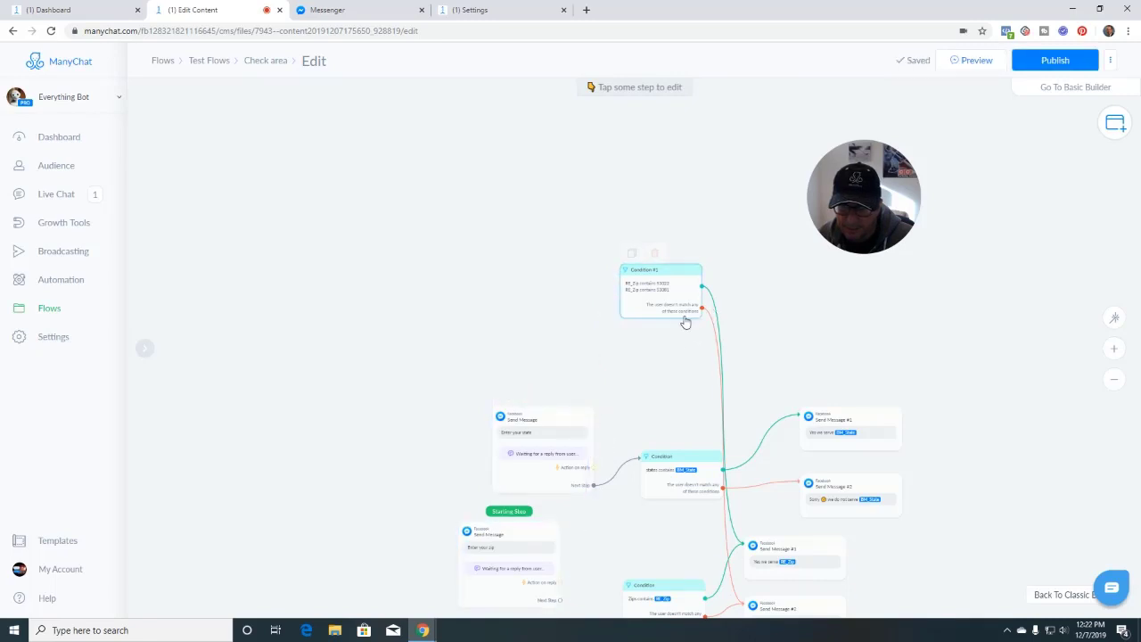
click(730, 472)
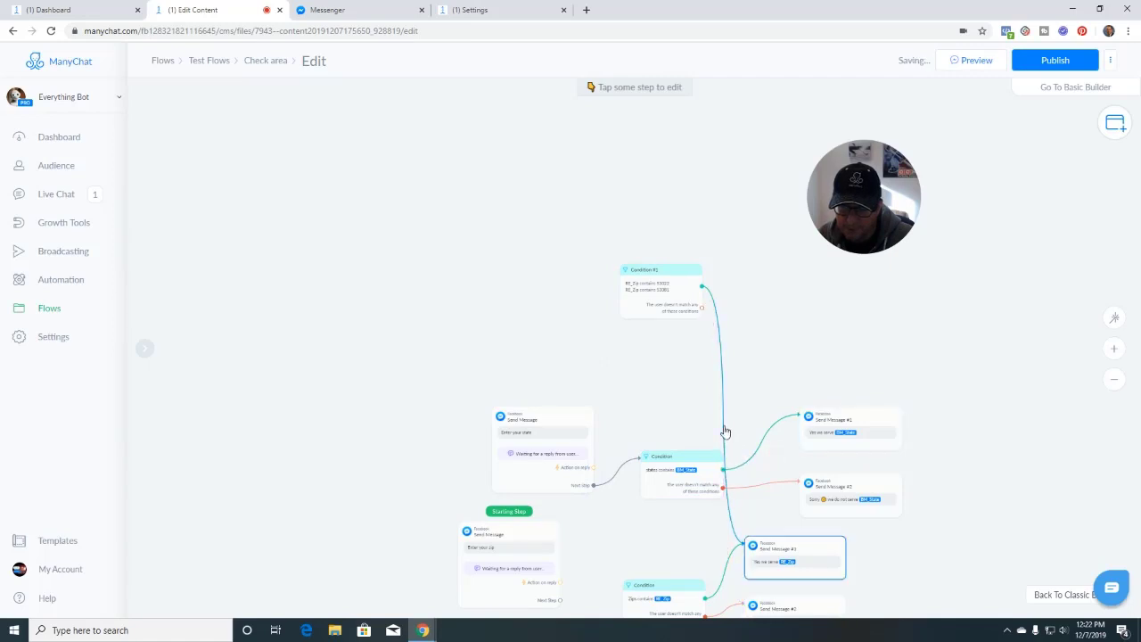
click(733, 425)
Connect the next step of the "Enter your zip" message to the condition checking that Zips contains RE_Zip.
drag(644, 529, 629, 395)
scroll(591, 442, up, 3)
scroll(591, 449, up, 3)
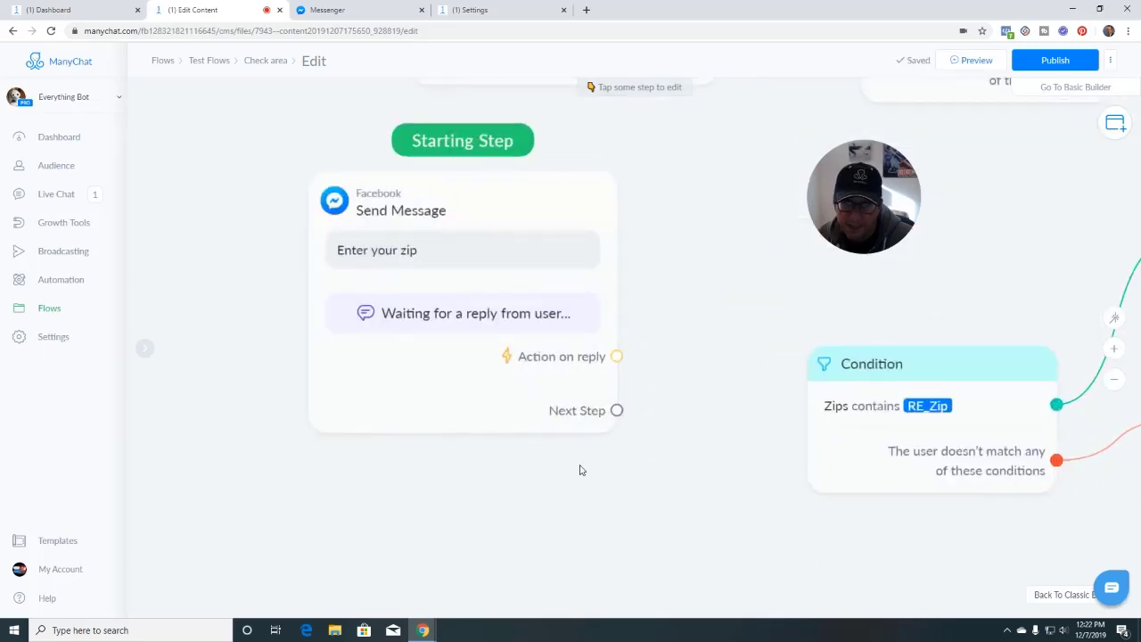
click(543, 430)
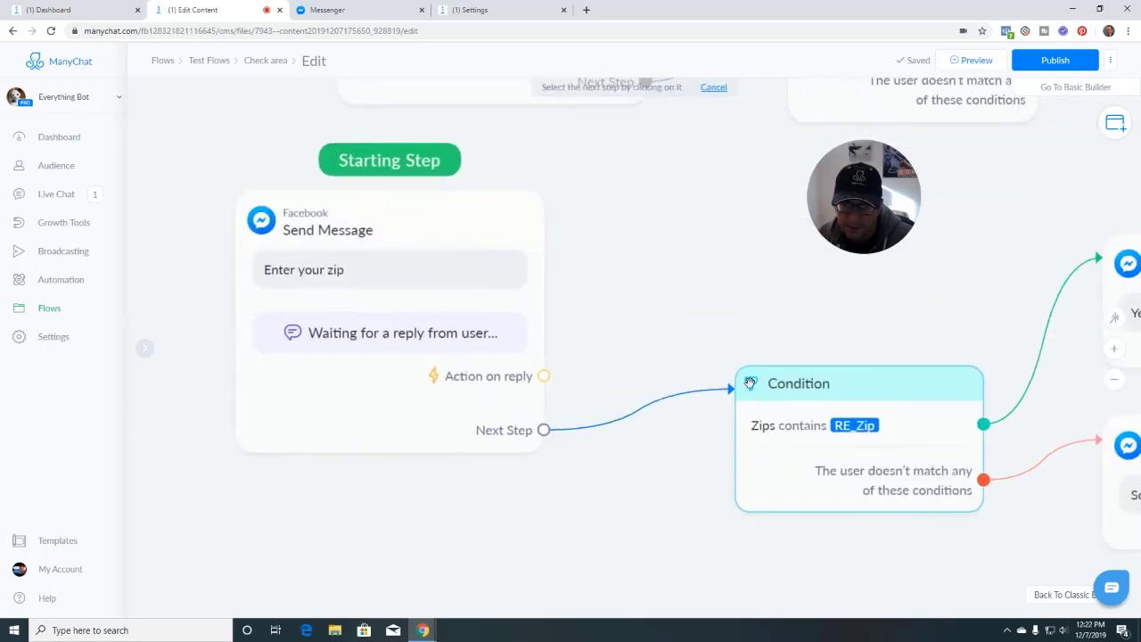
click(754, 428)
Examine the reply settings of the "Enter your zip" message and compare them with the Zips bot field in the bot settings.
drag(676, 495, 431, 469)
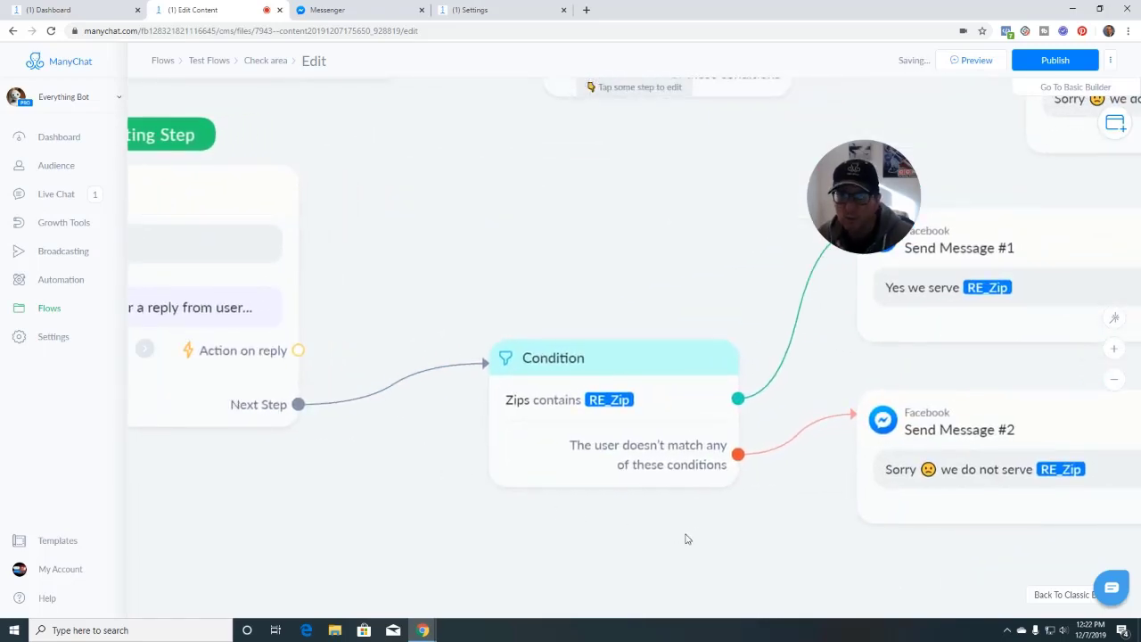
scroll(686, 538, down, 3)
drag(318, 530, 485, 497)
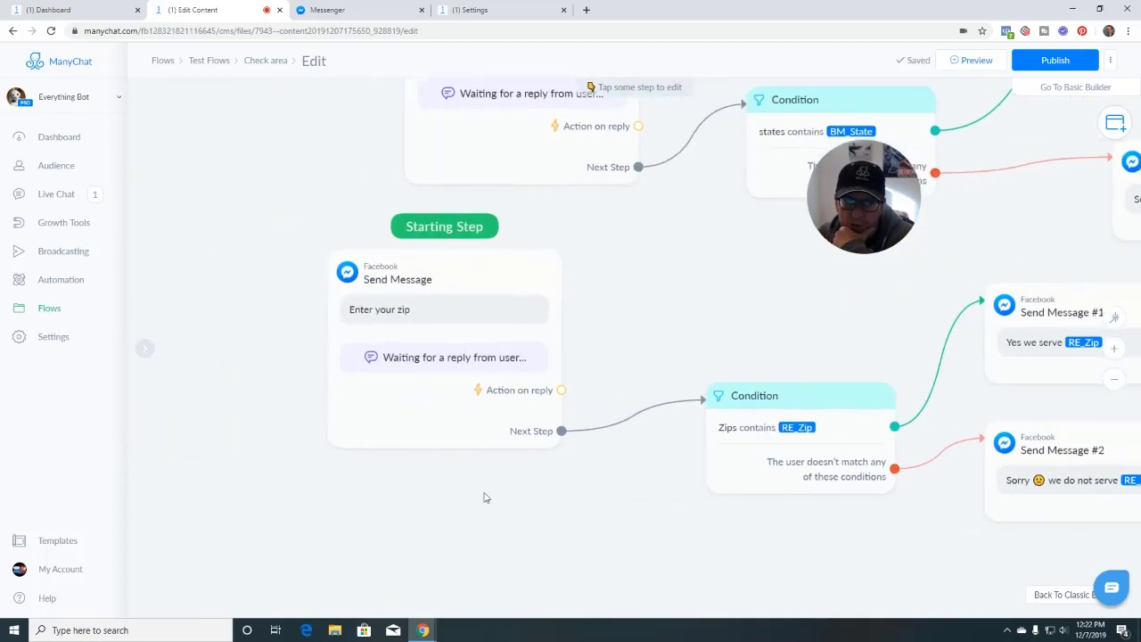
click(484, 291)
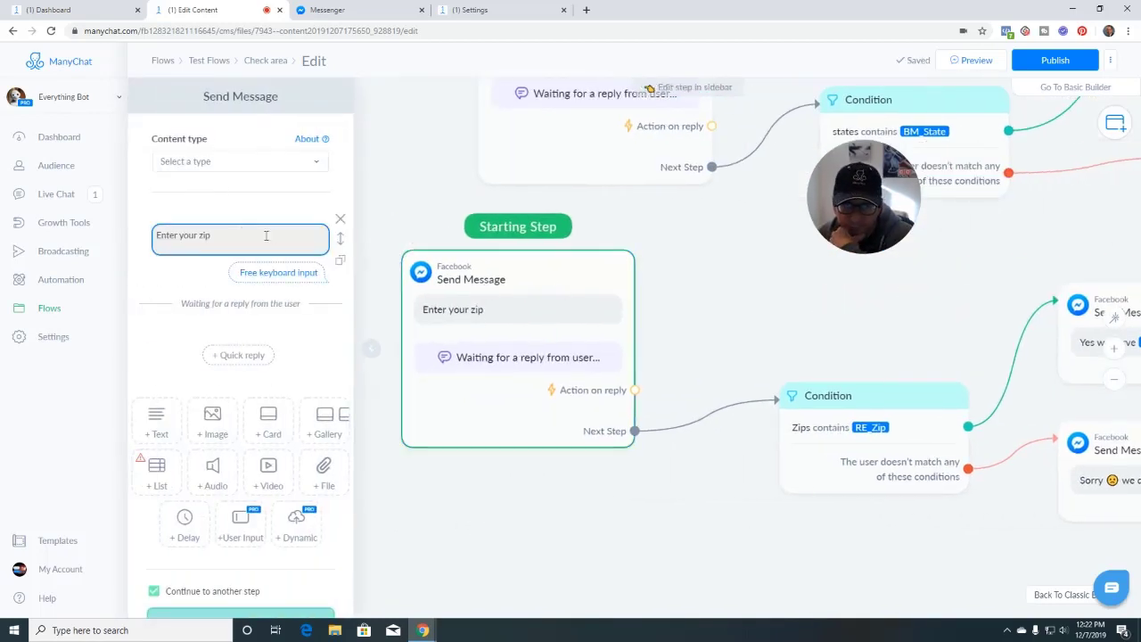
click(279, 272)
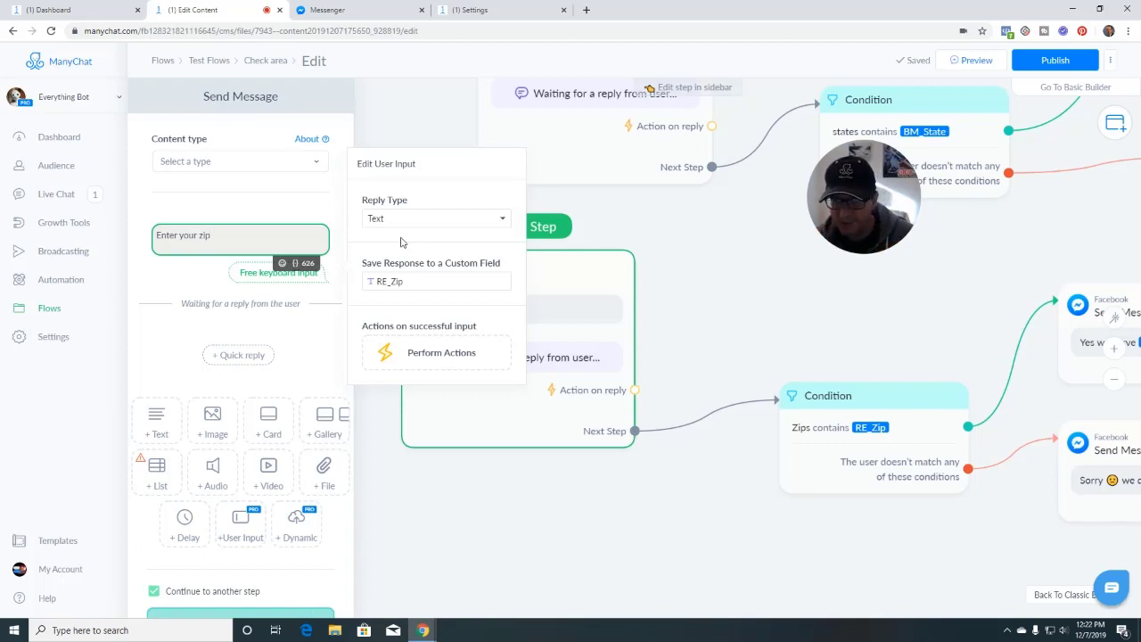
click(481, 16)
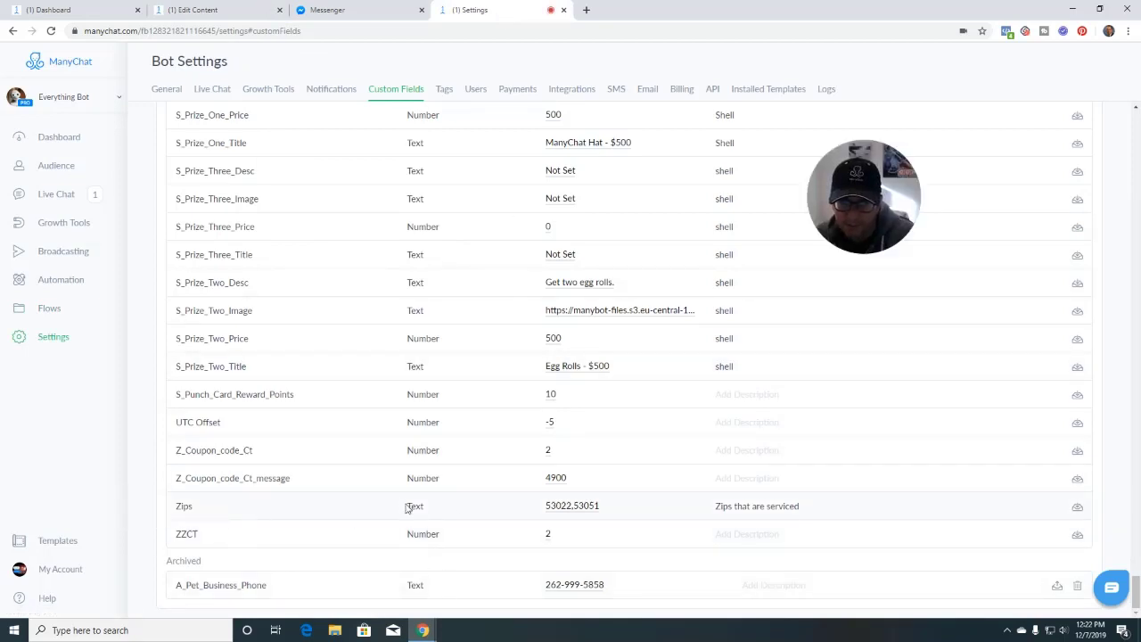
click(236, 12)
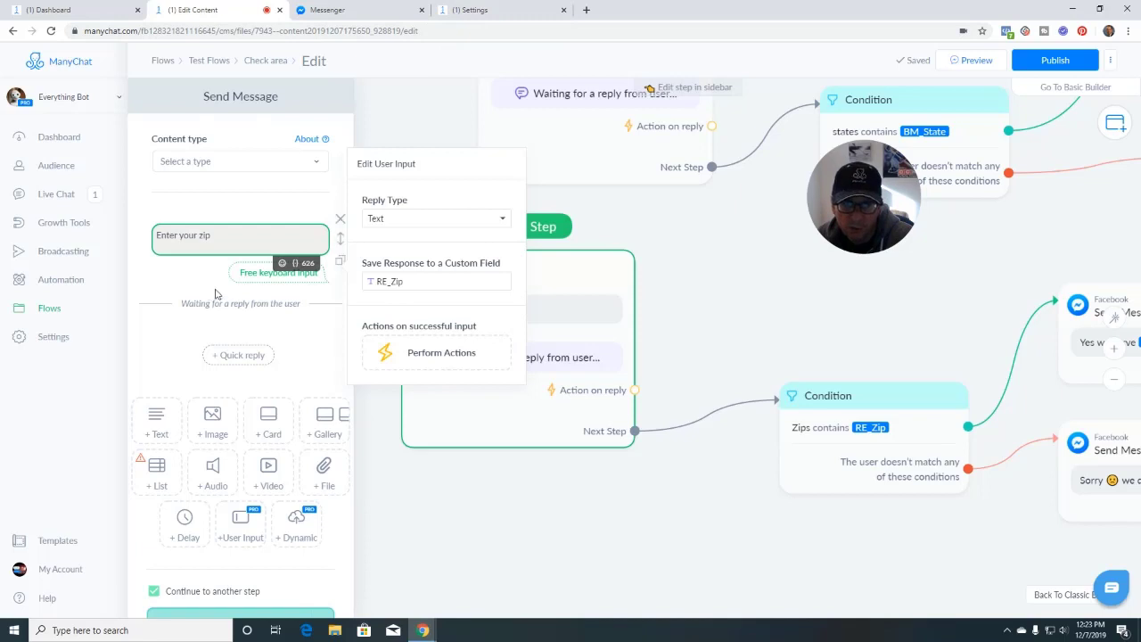
click(679, 312)
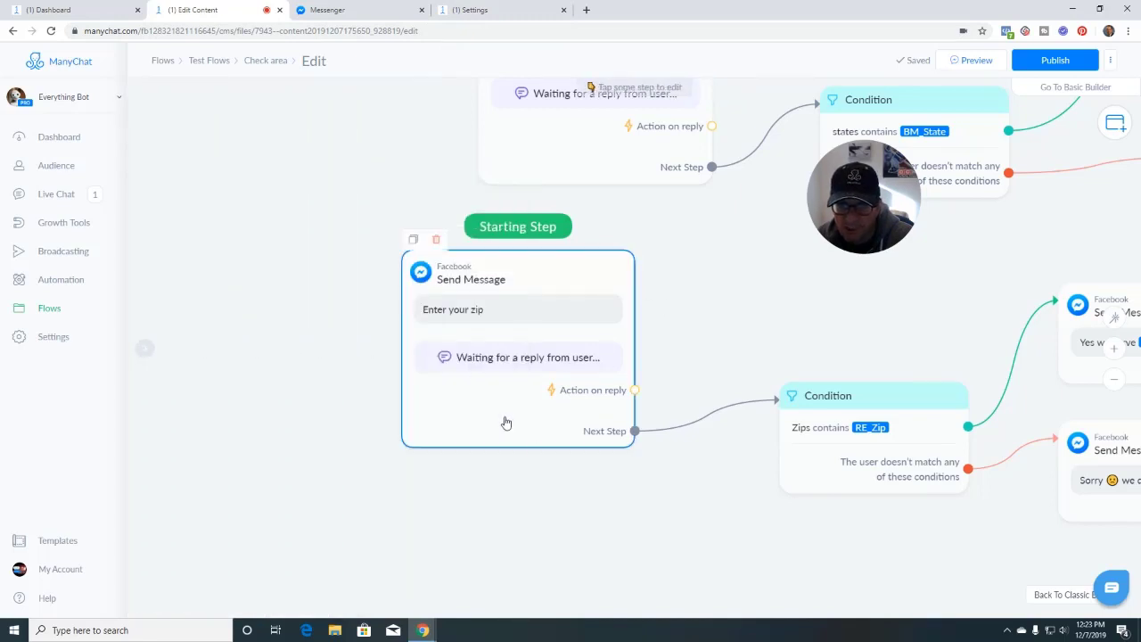
click(280, 344)
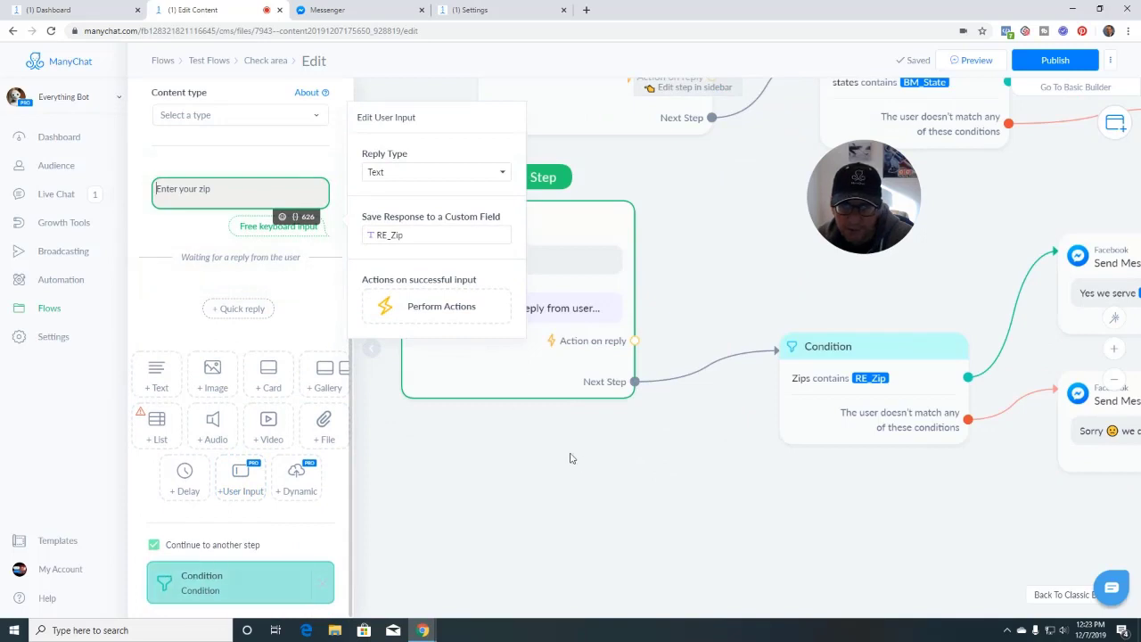
scroll(581, 463, up, 2)
scroll(584, 462, down, 3)
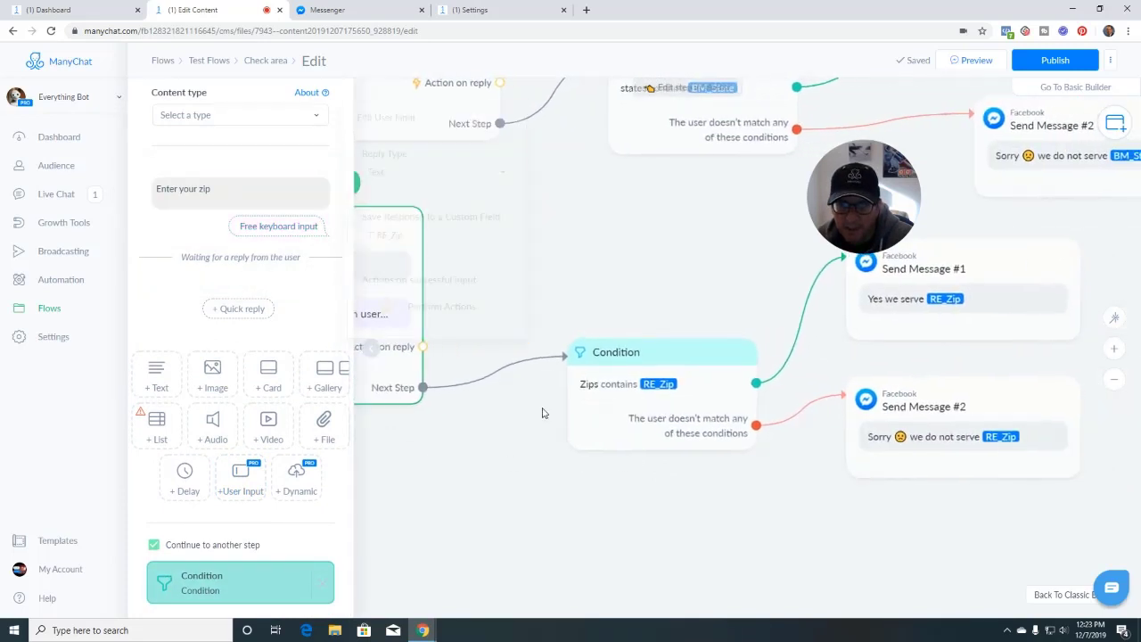
Open the zip condition and examine its contains rule for RE_Zip along with the two reply messages it leads to.
click(615, 407)
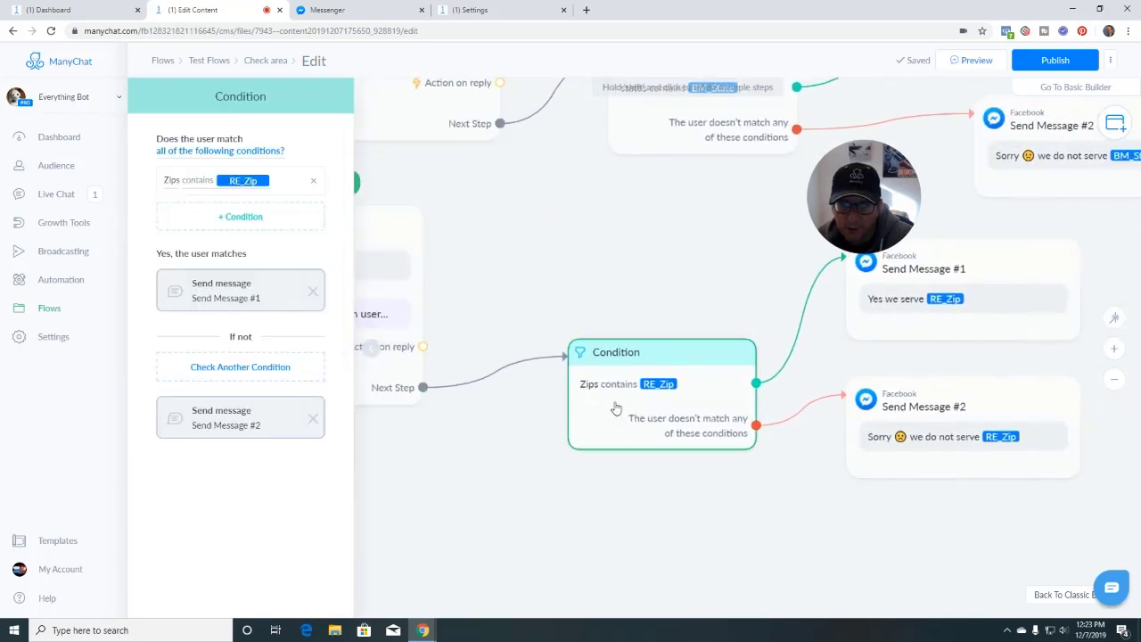
click(200, 187)
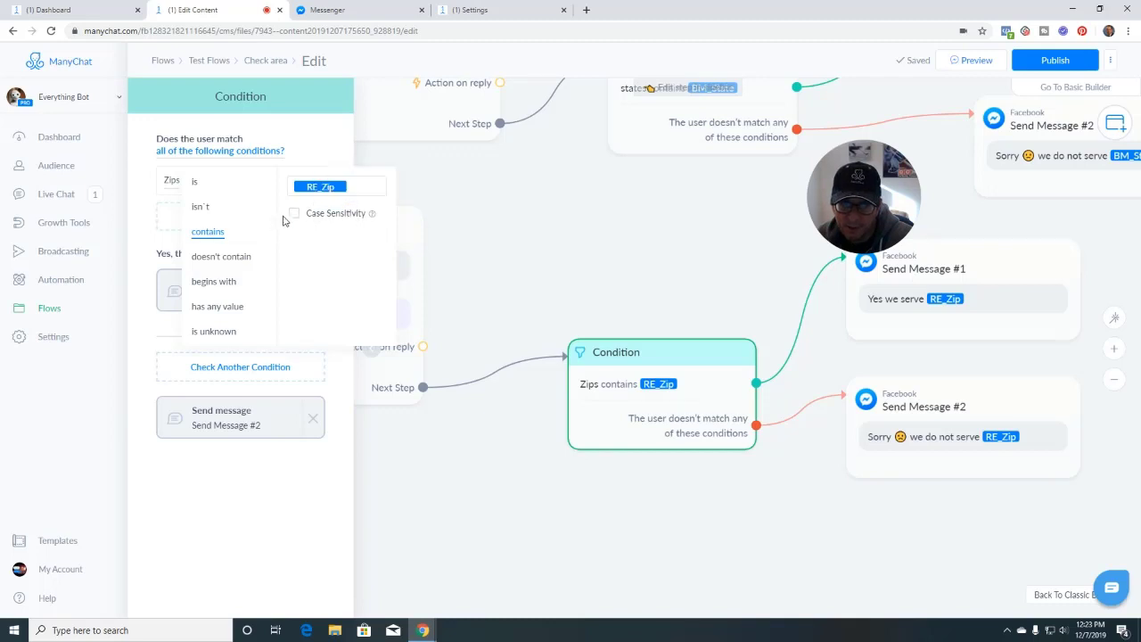
click(533, 281)
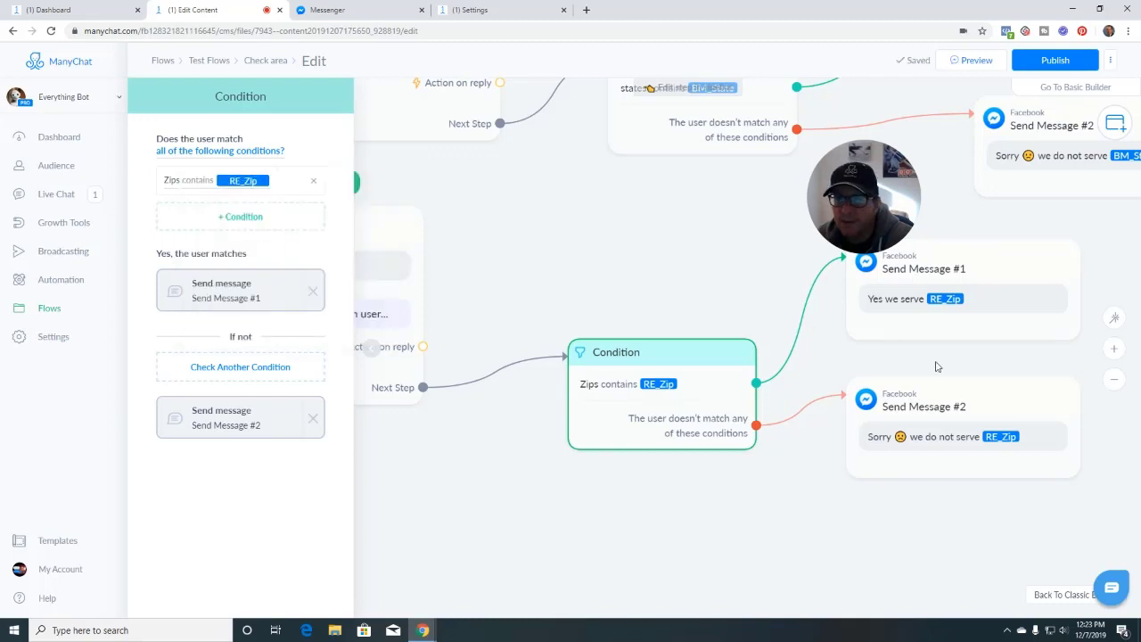
drag(936, 366, 843, 396)
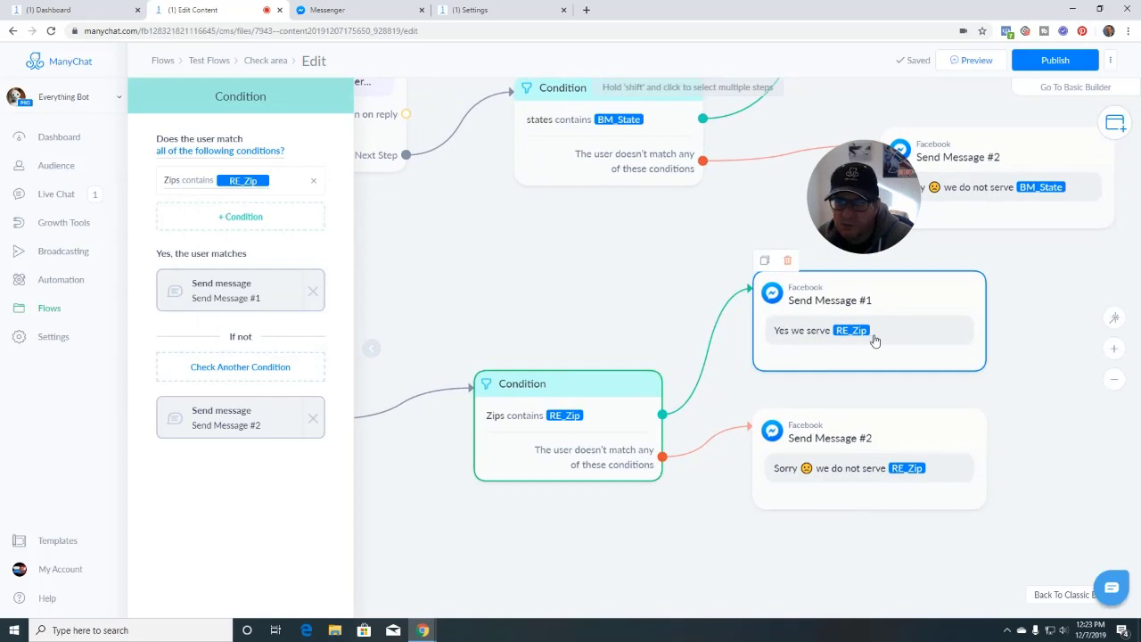
scroll(875, 340, down, 1)
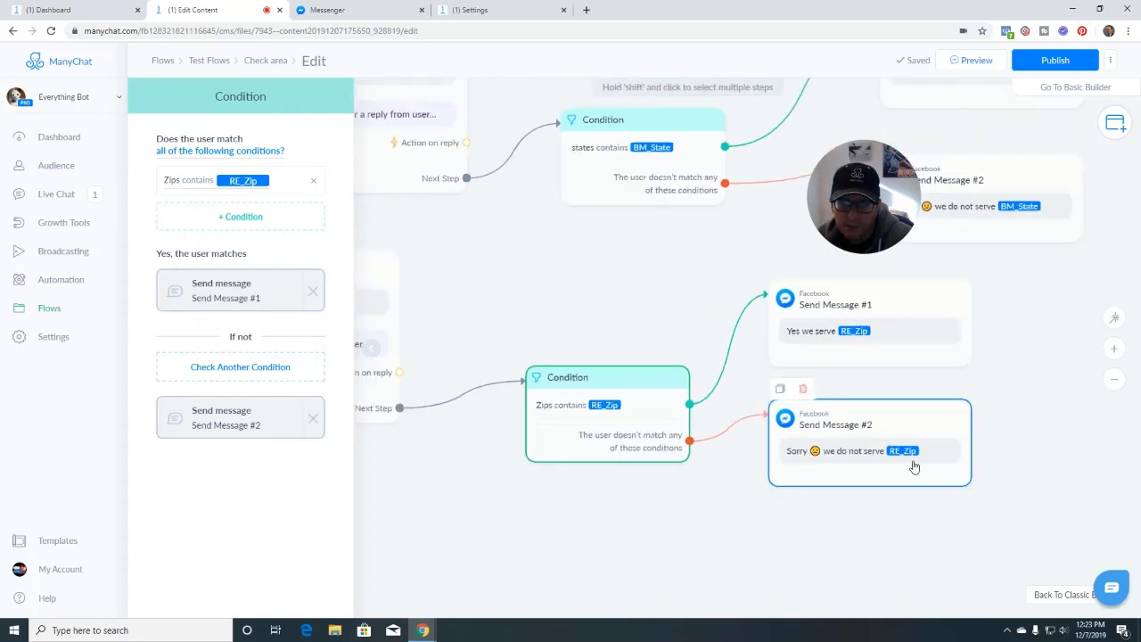
Delete the disconnected Condition #1 block and publish the Check area flow.
click(611, 298)
click(1070, 65)
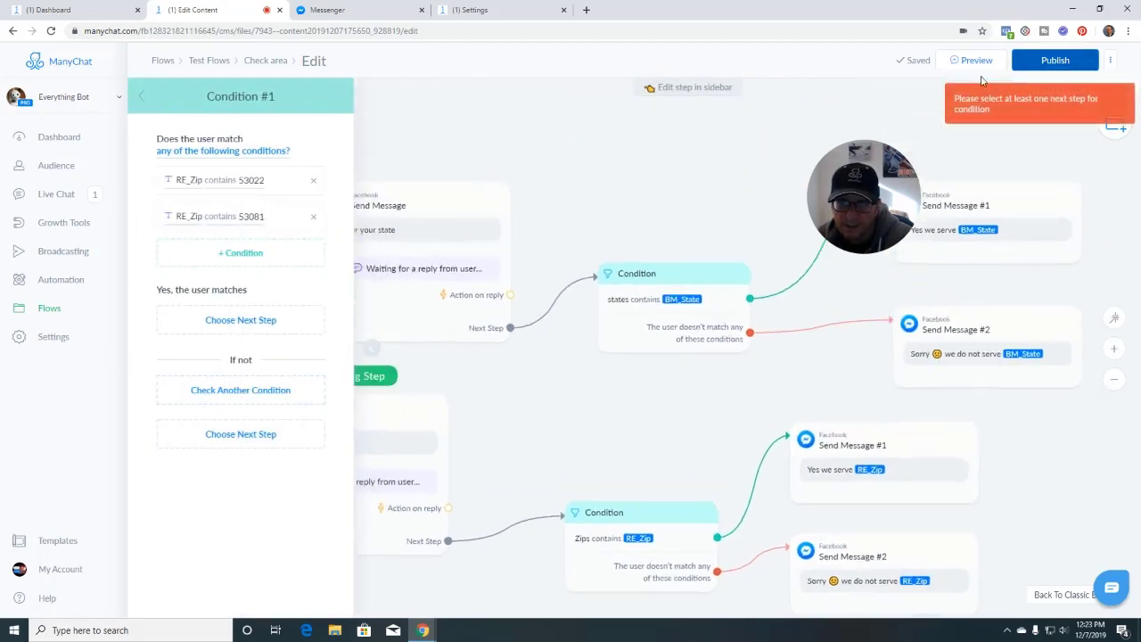
click(684, 267)
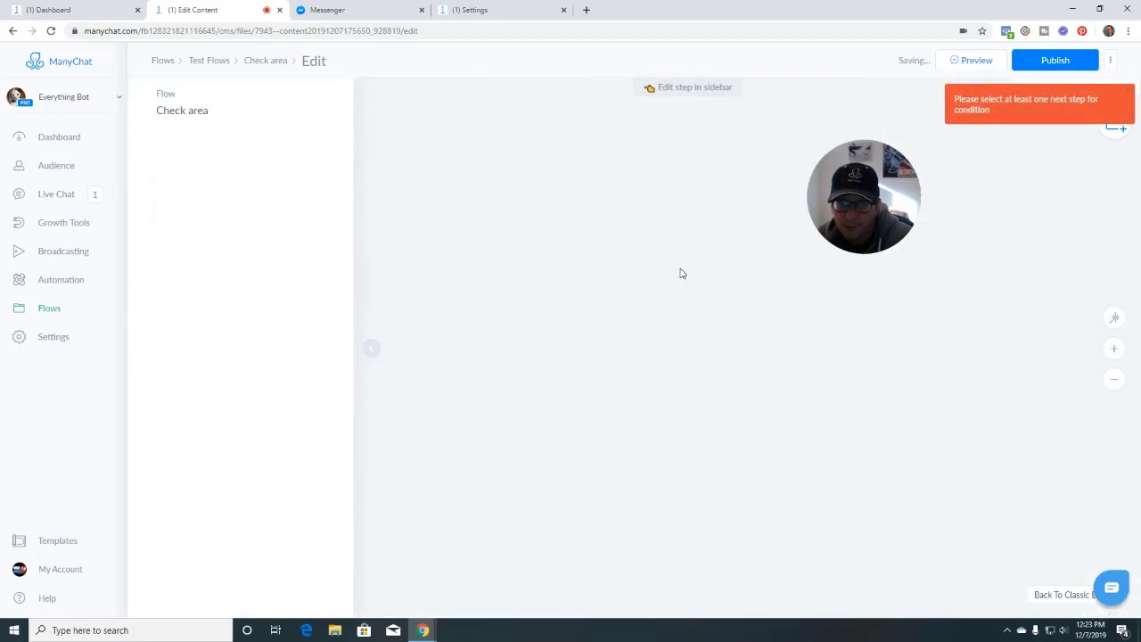
click(1037, 59)
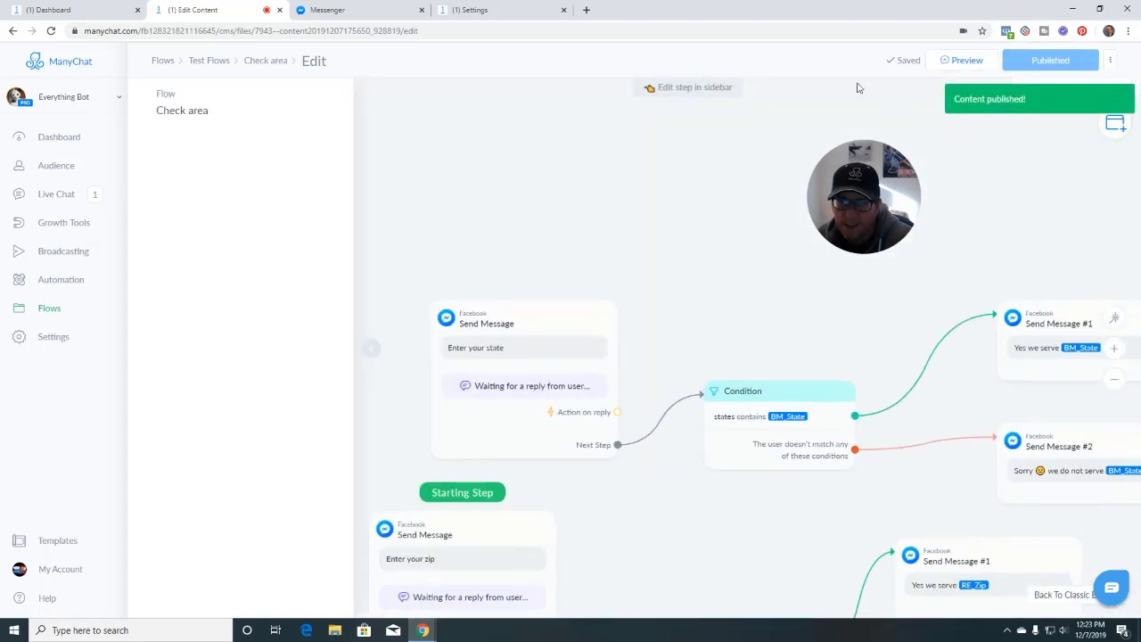
Send a preview of the published flow and reply to the zip question in Messenger with 53022.
click(963, 59)
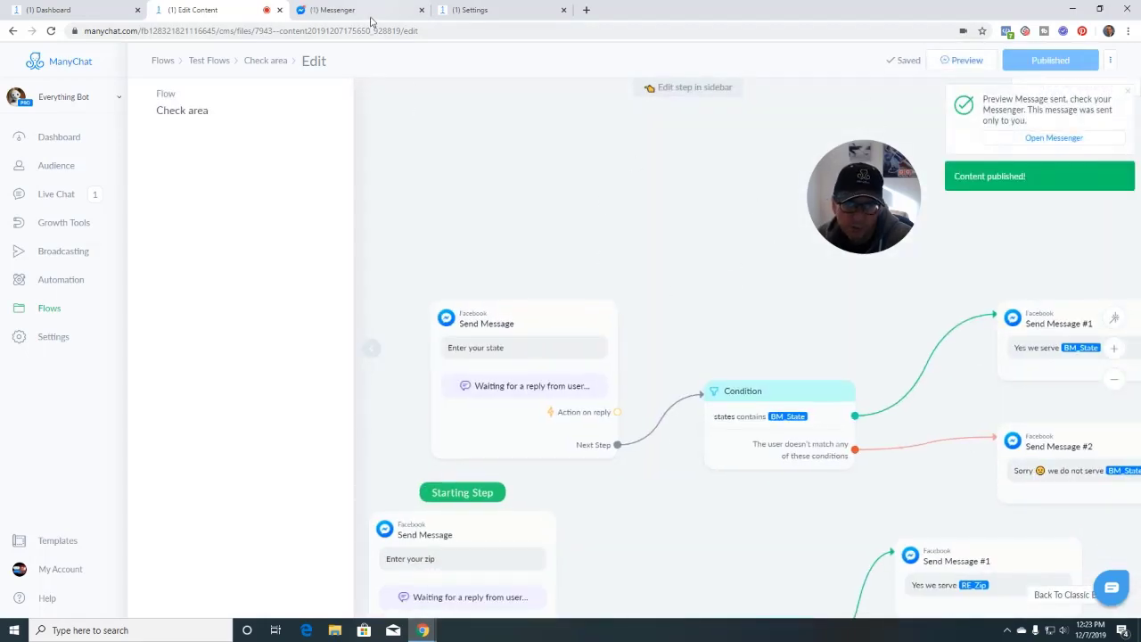
click(370, 13)
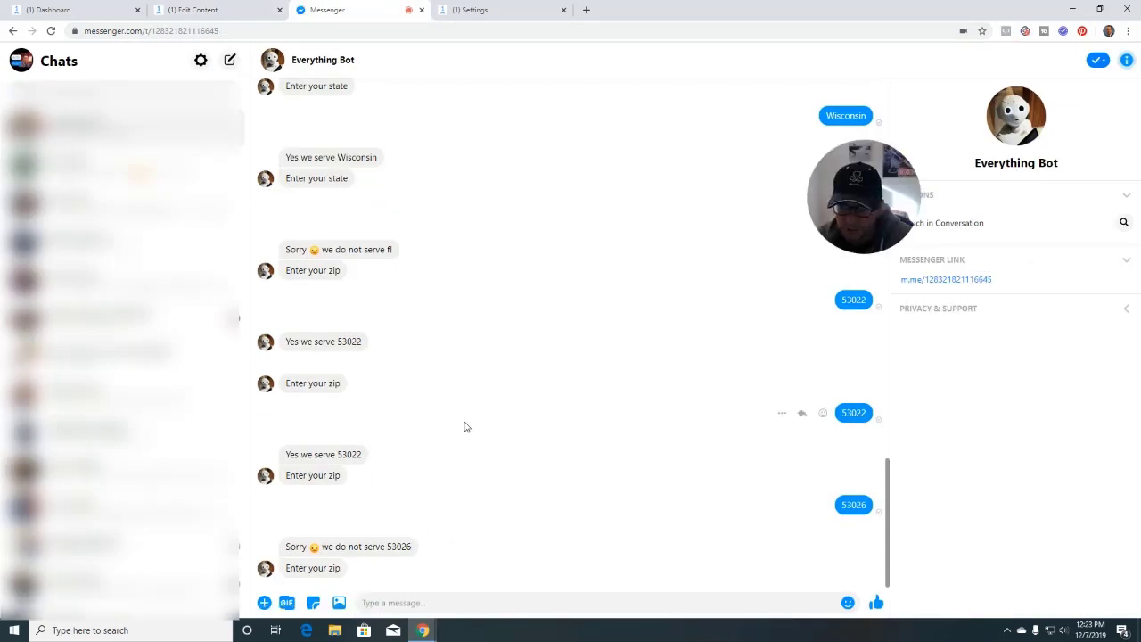
text(53022)
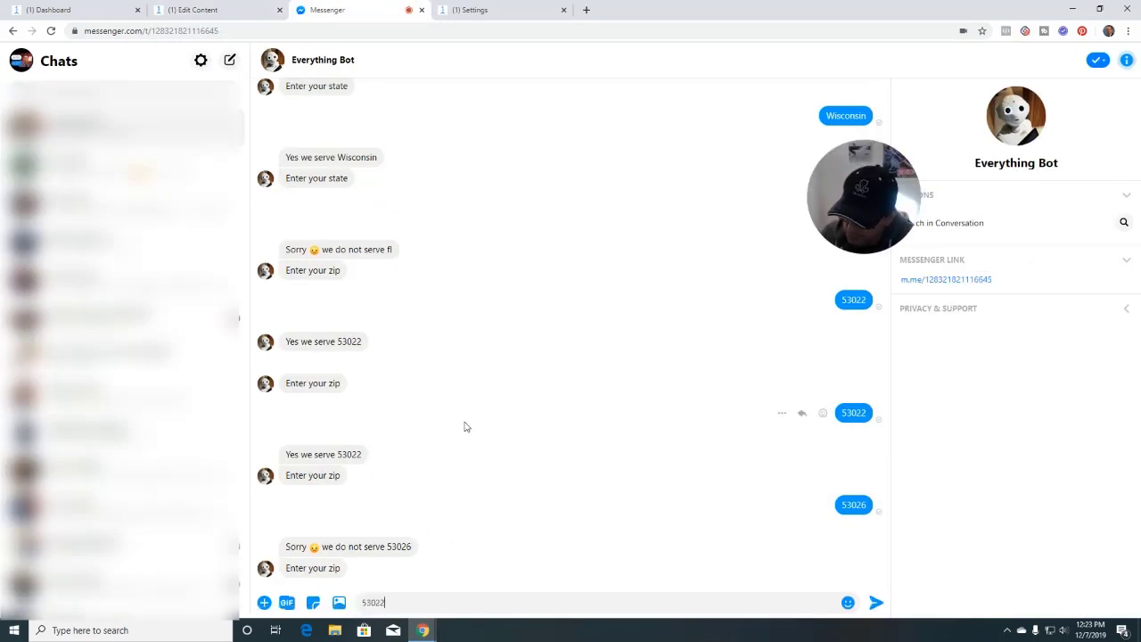
key(Return)
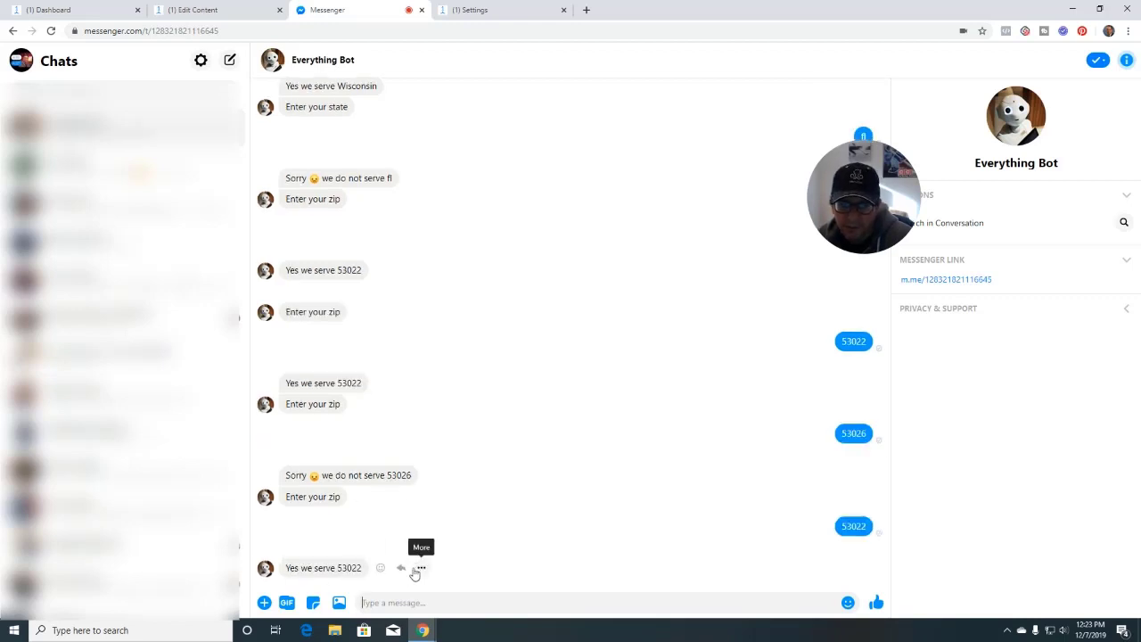
Send another preview from the flow editor and answer the new zip question in Messenger with 53026.
click(206, 10)
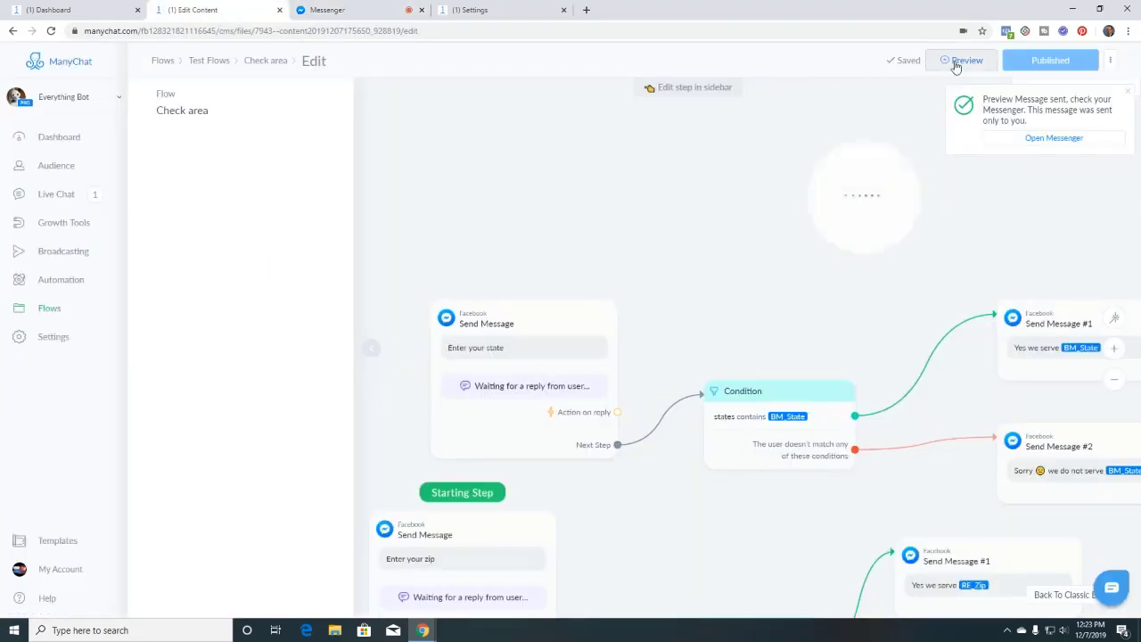
click(369, 15)
text(5)
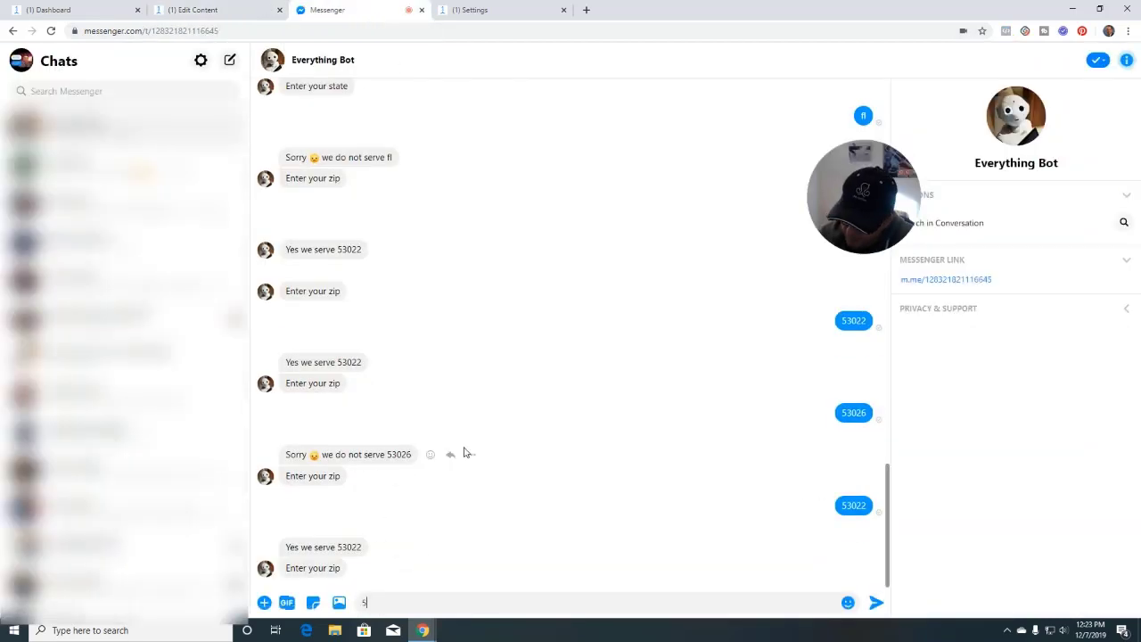
text(3026)
key(Return)
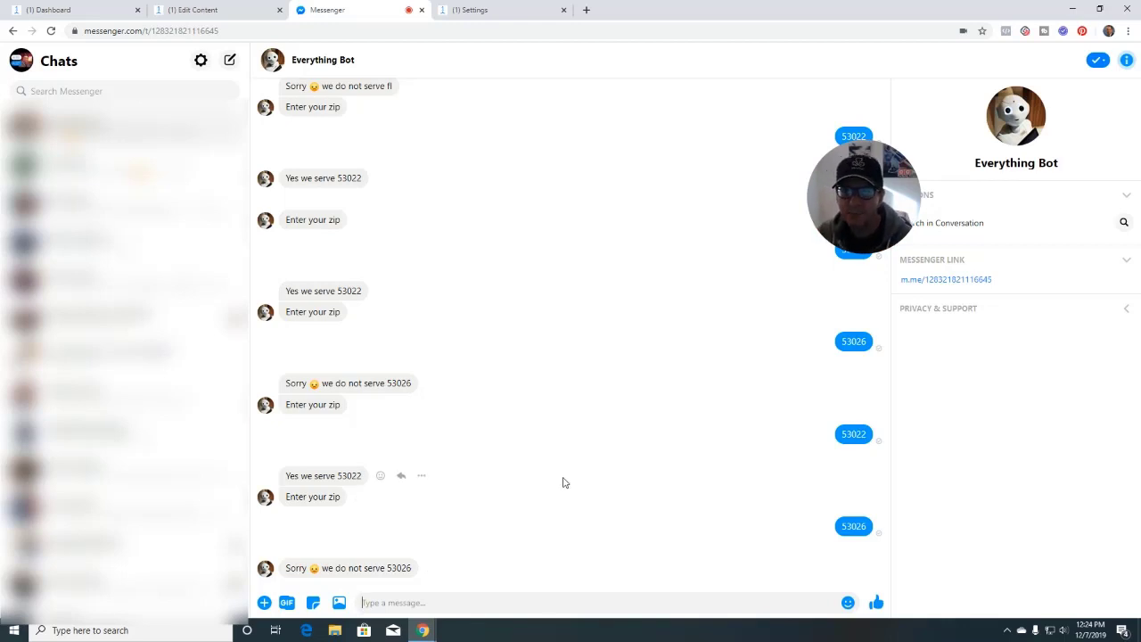
Switch to the bot settings and set the value of the Zips bot field to 53026,53084.
click(255, 9)
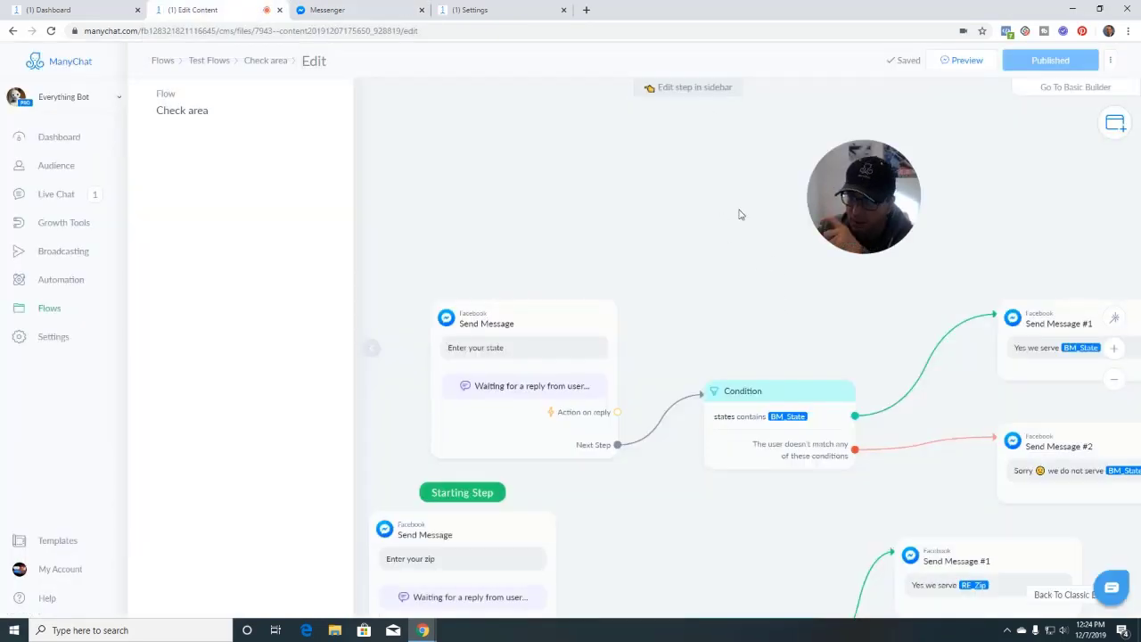
click(502, 10)
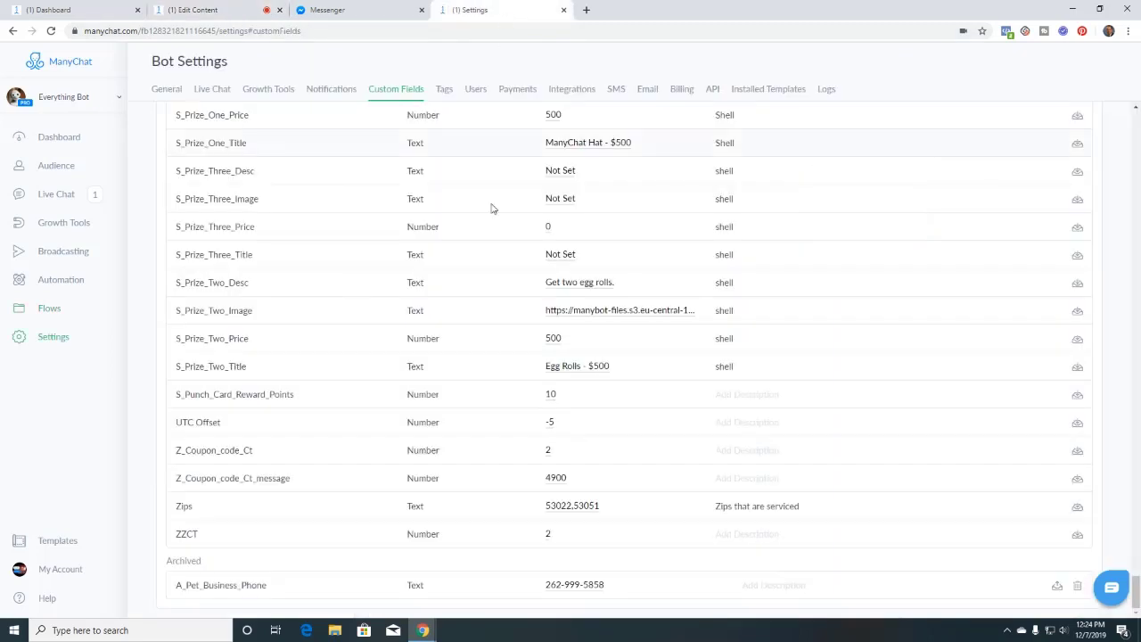
click(567, 507)
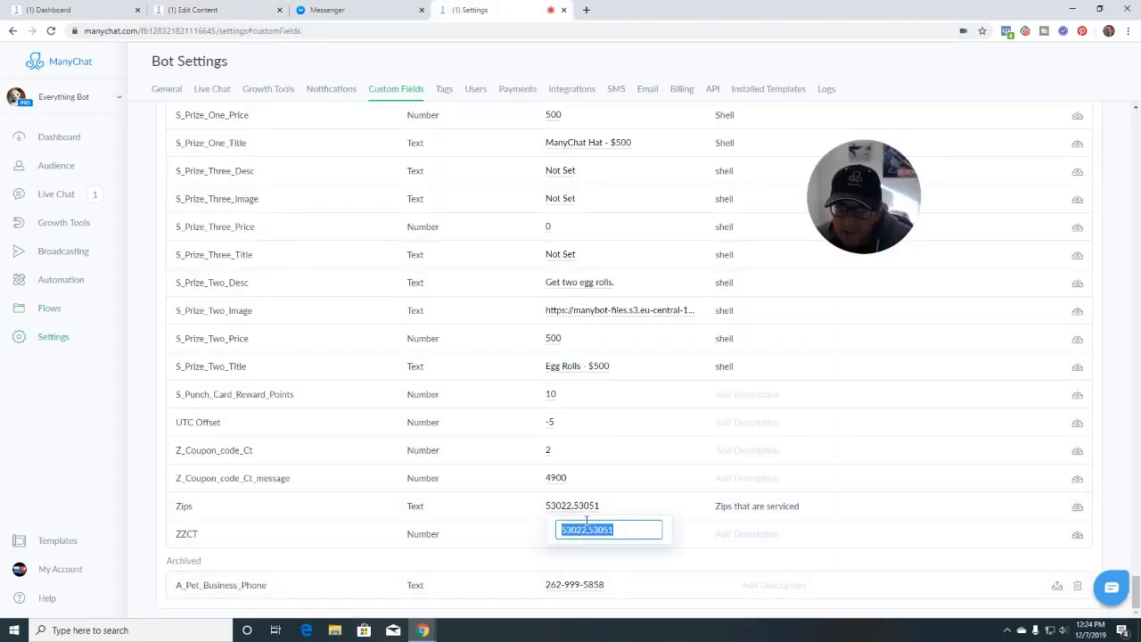
text(53)
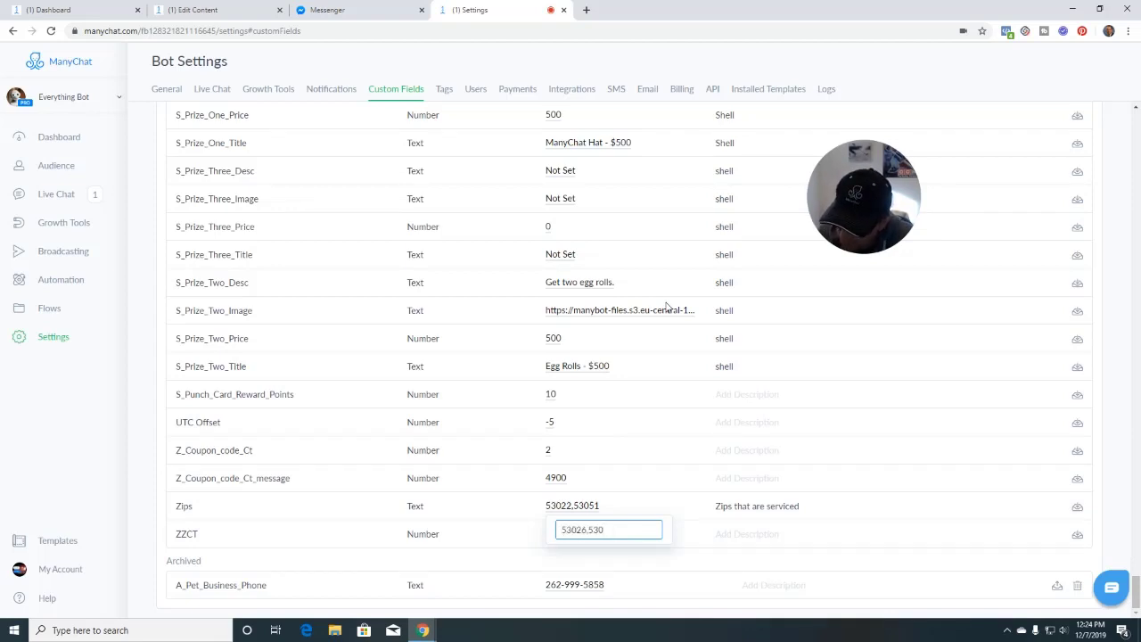
key(Return)
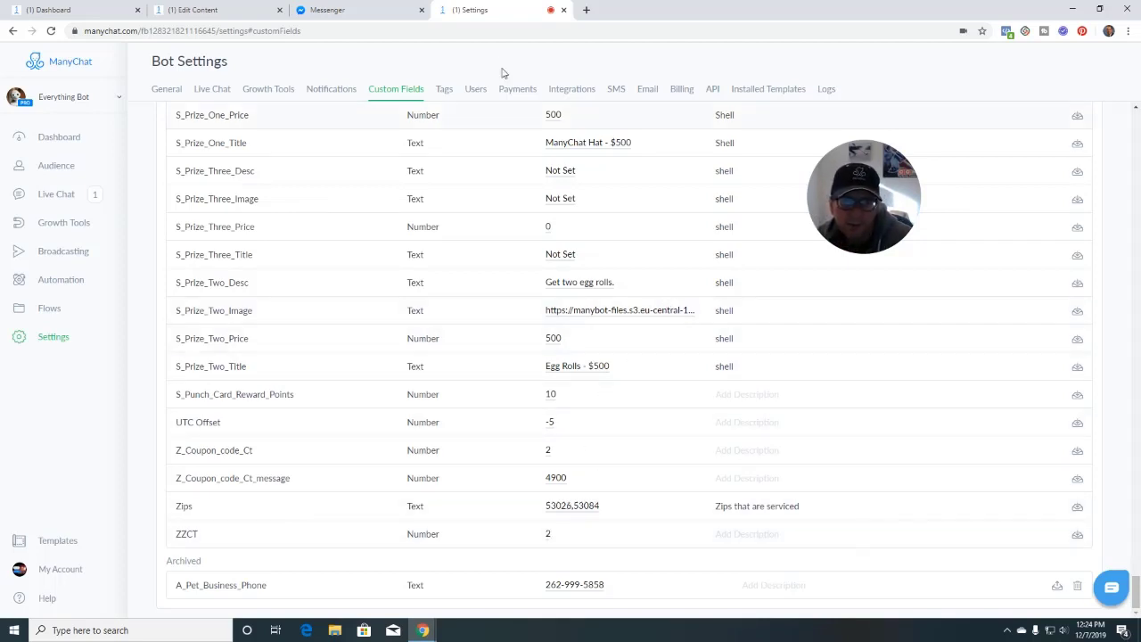
Send a preview from the flow editor, answer the zip question in Messenger with 53022, and check the reply against the Zips bot field.
click(246, 12)
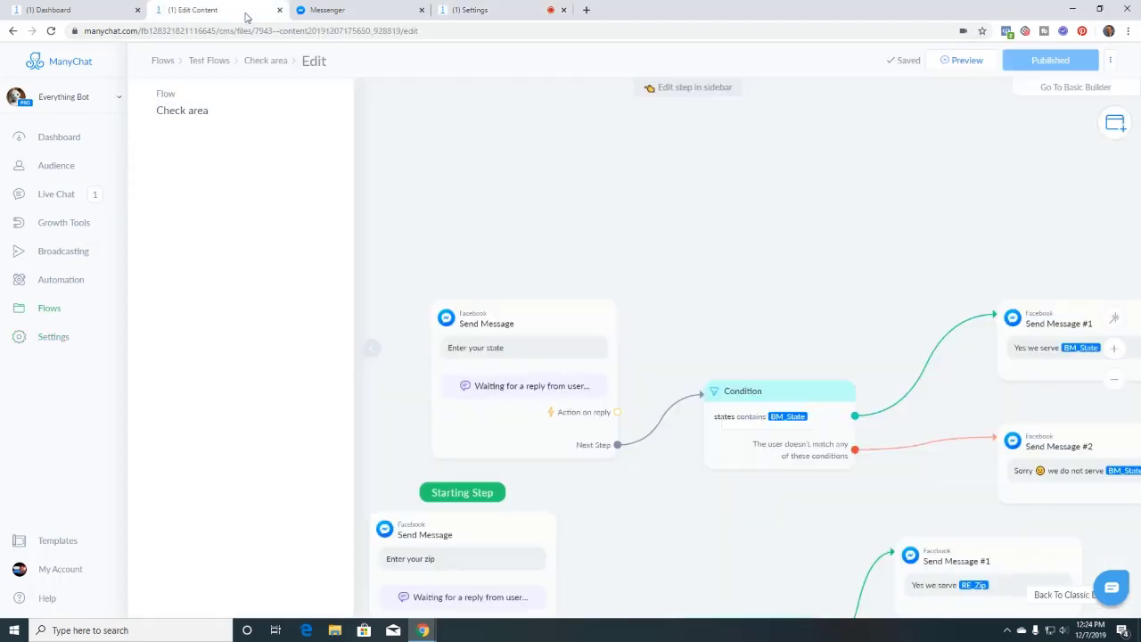
click(964, 60)
click(367, 11)
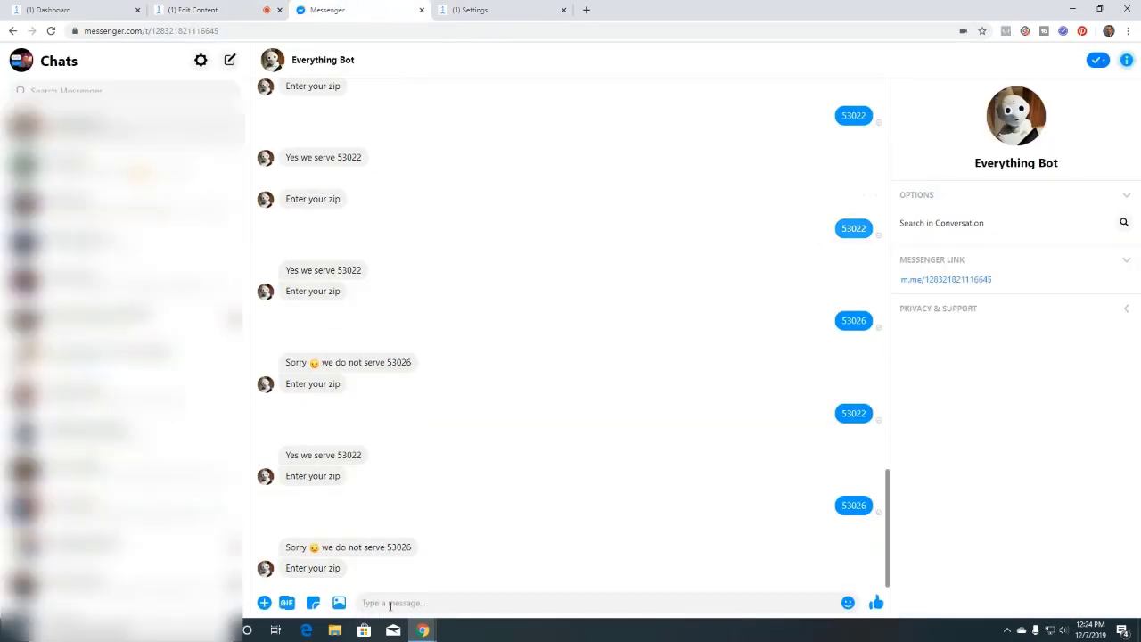
text(530)
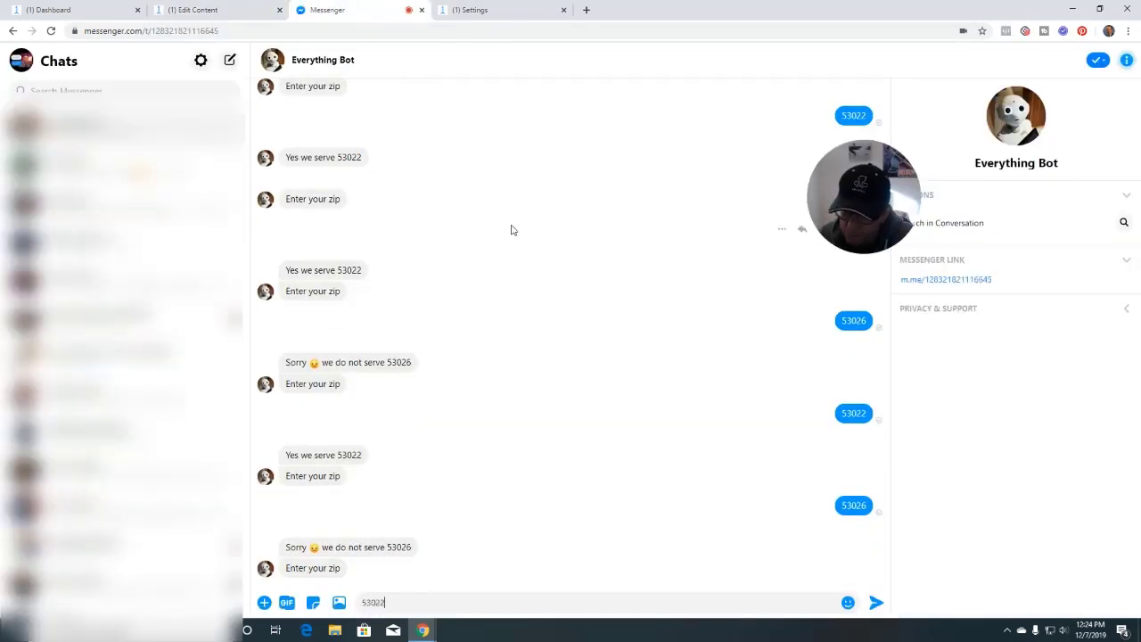
text(22)
key(Return)
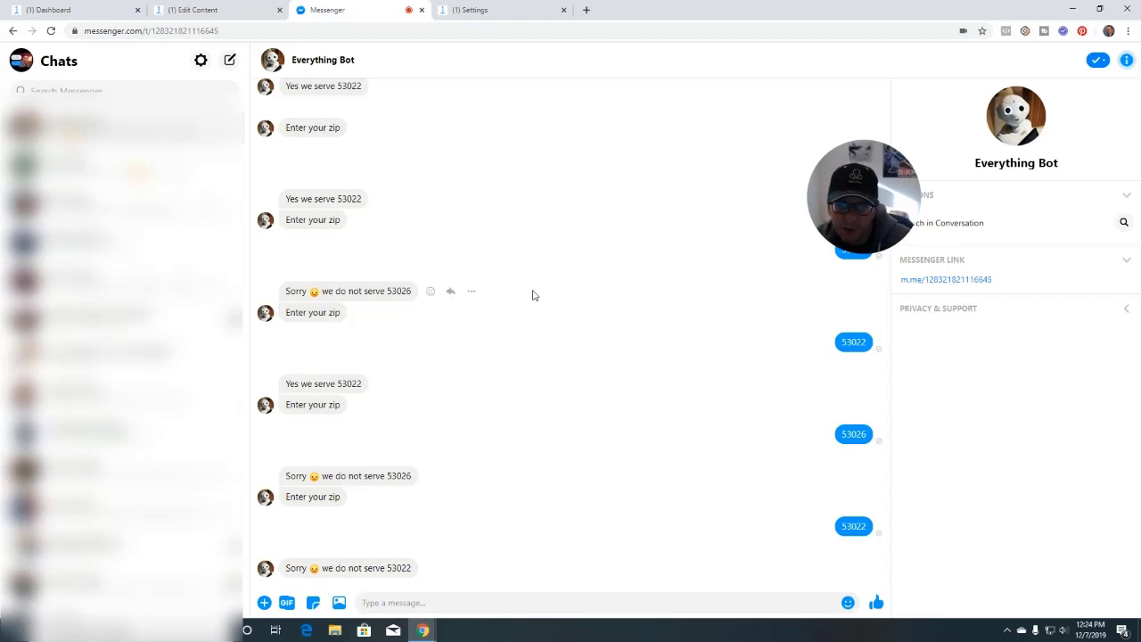
click(518, 12)
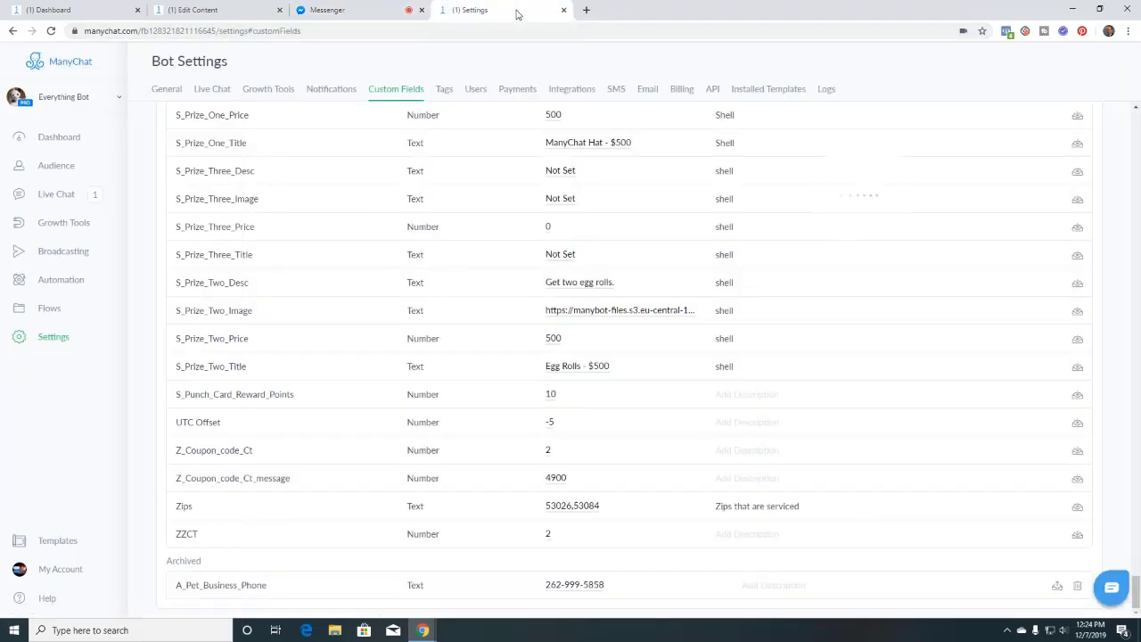
click(365, 11)
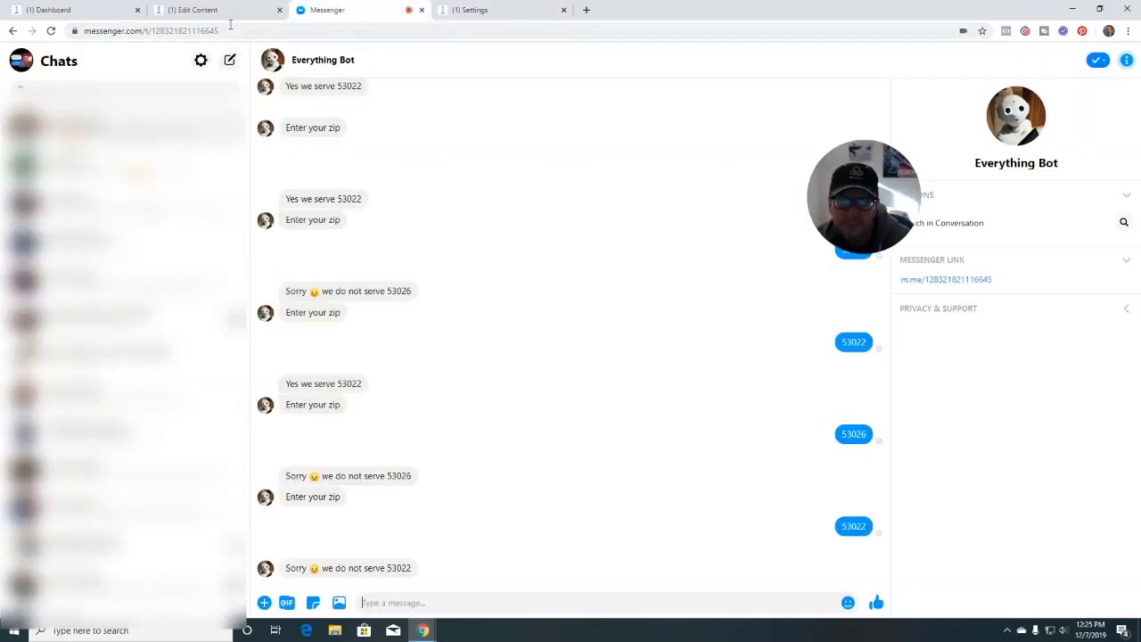
Move the Starting Step marker of the Check area flow to the "Enter your state" message.
click(201, 11)
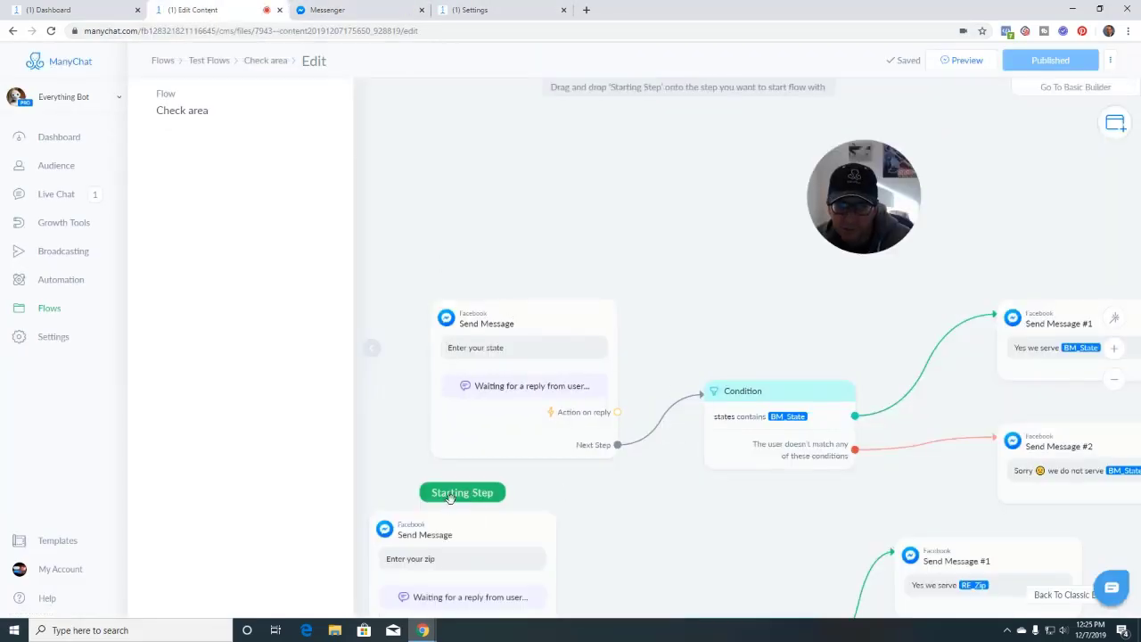
drag(465, 493, 528, 309)
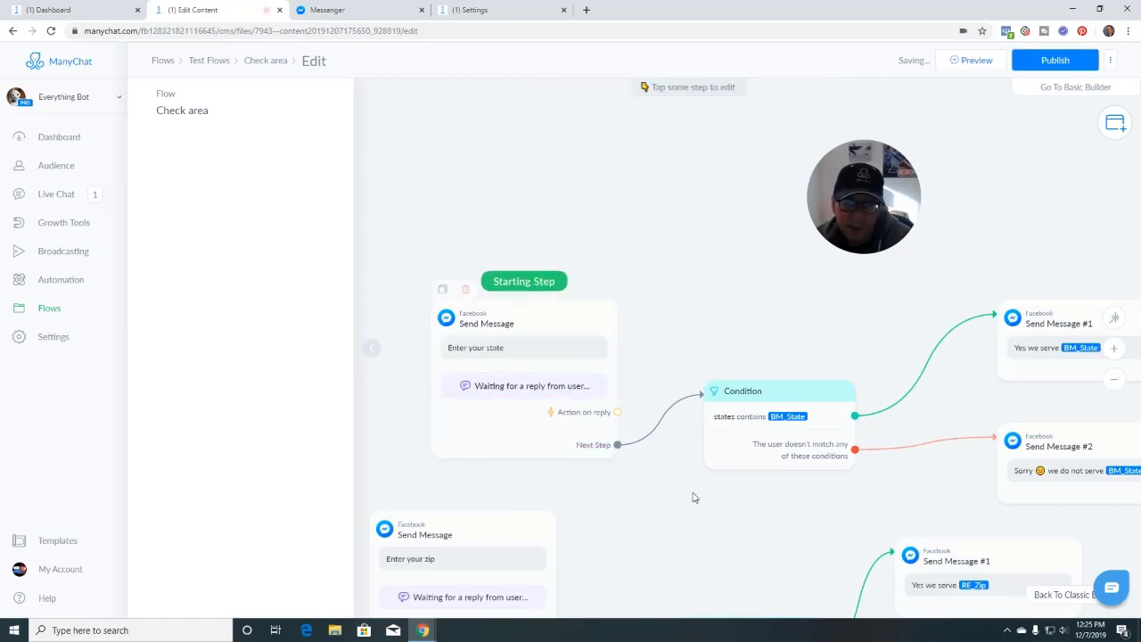
scroll(713, 499, down, 5)
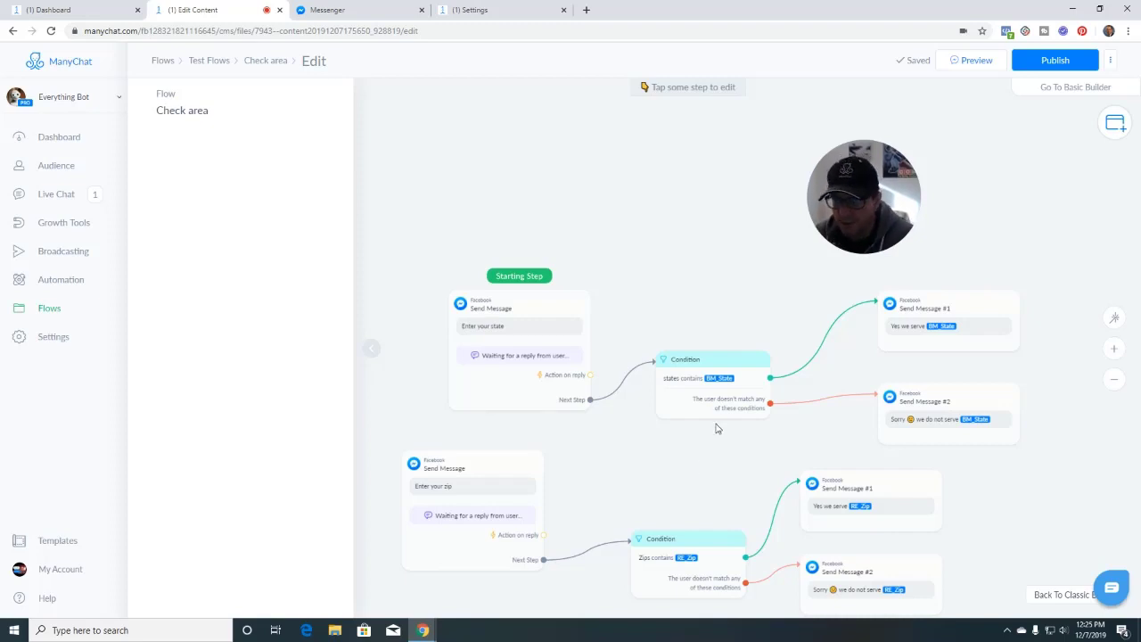
scroll(520, 347, up, 3)
Examine where the state question saves its response, and inspect the states bot field and its value in the bot settings.
click(522, 347)
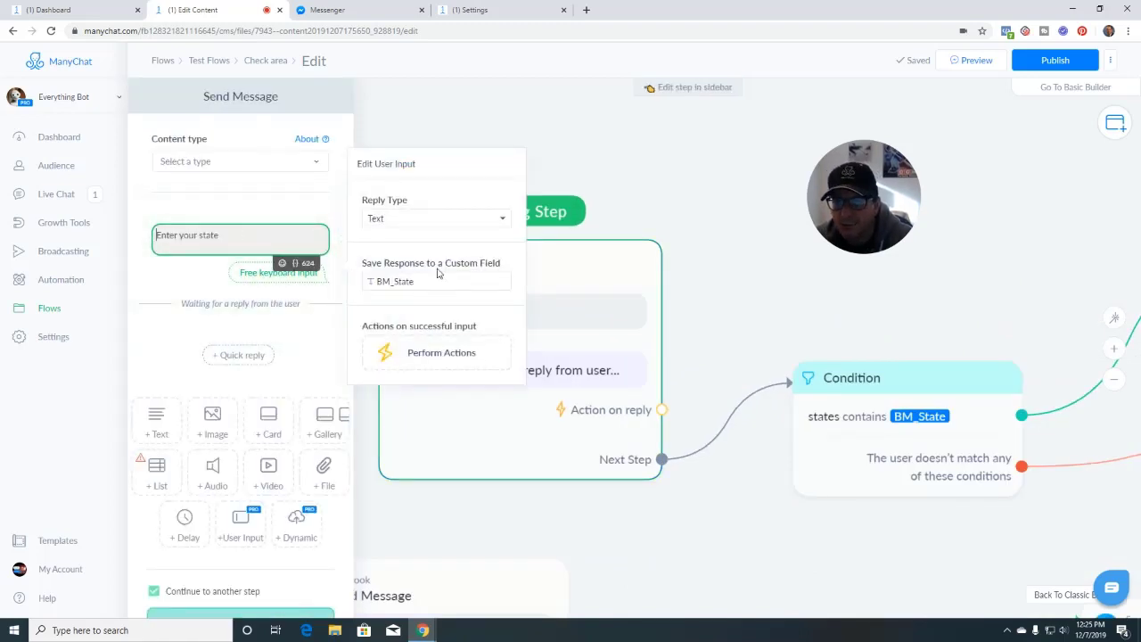
click(485, 13)
scroll(537, 344, up, 12)
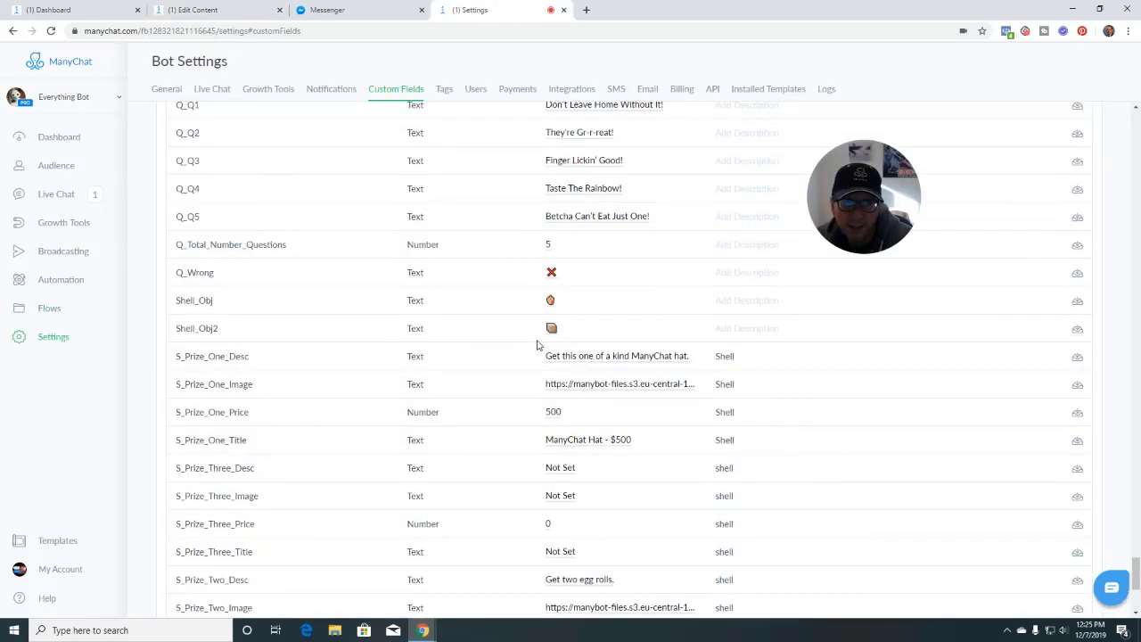
scroll(538, 344, up, 3)
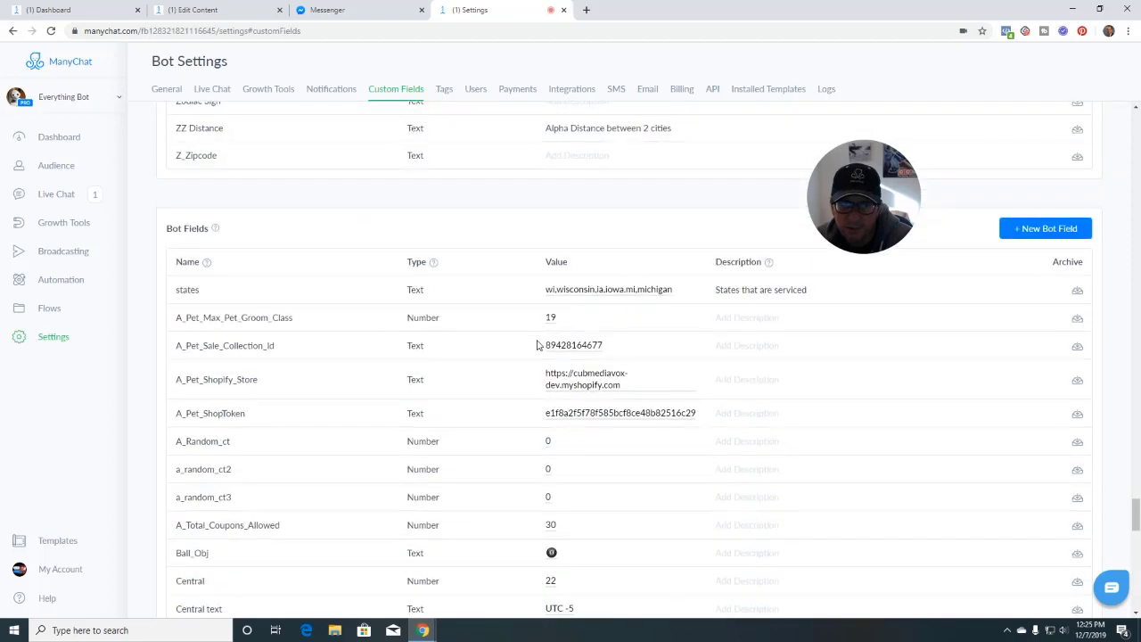
click(226, 288)
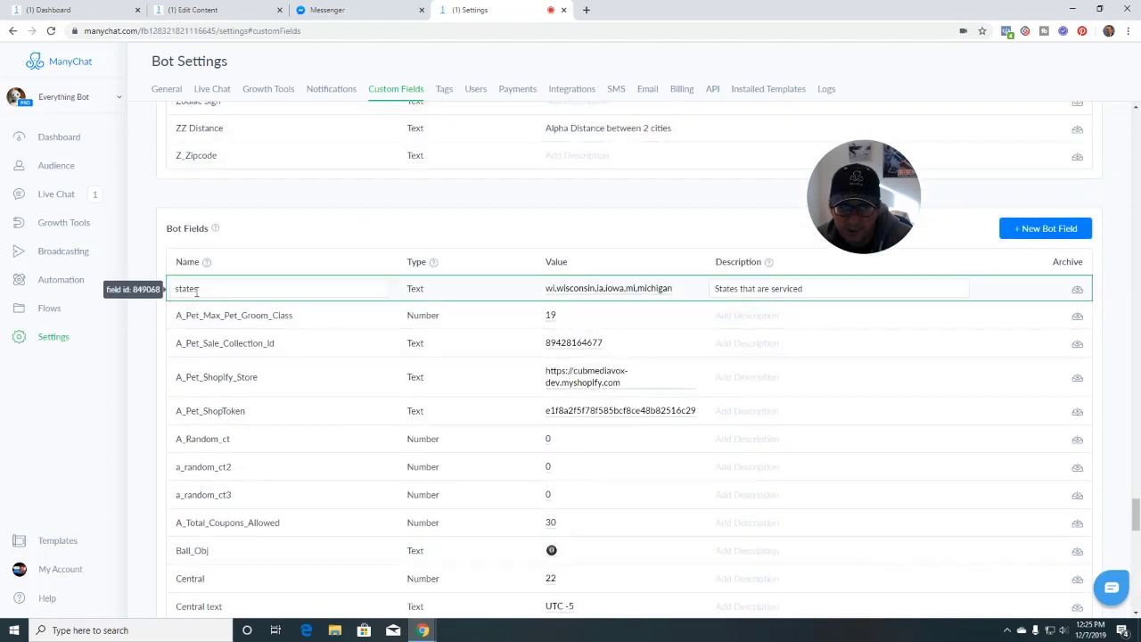
click(615, 293)
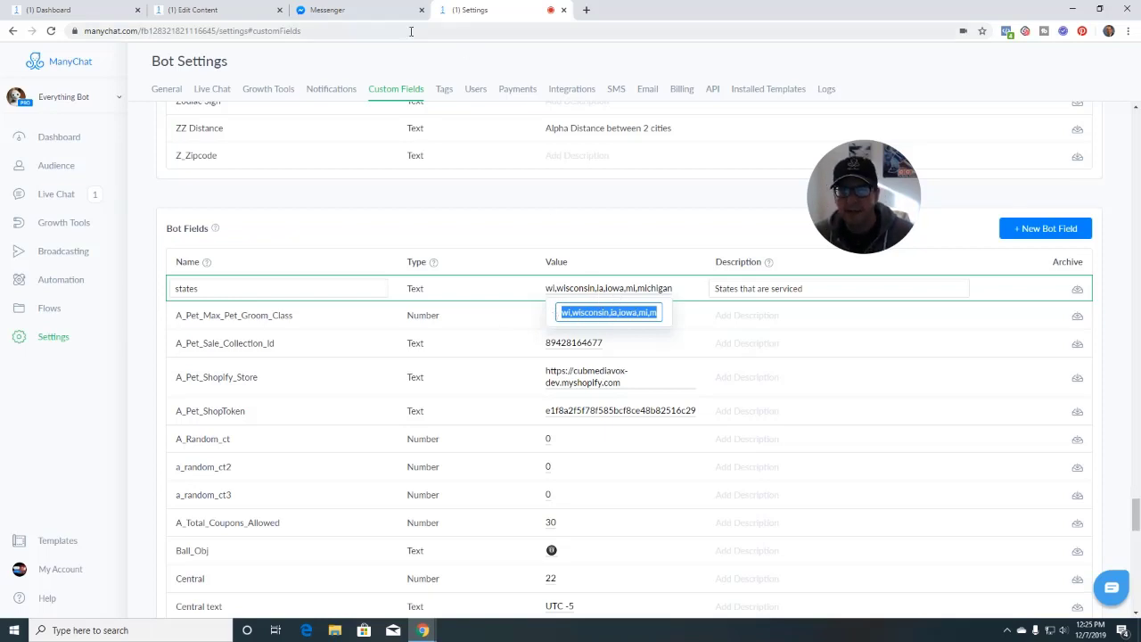
Return to the flow editor, close the state message's settings and publish the Check area flow.
click(205, 10)
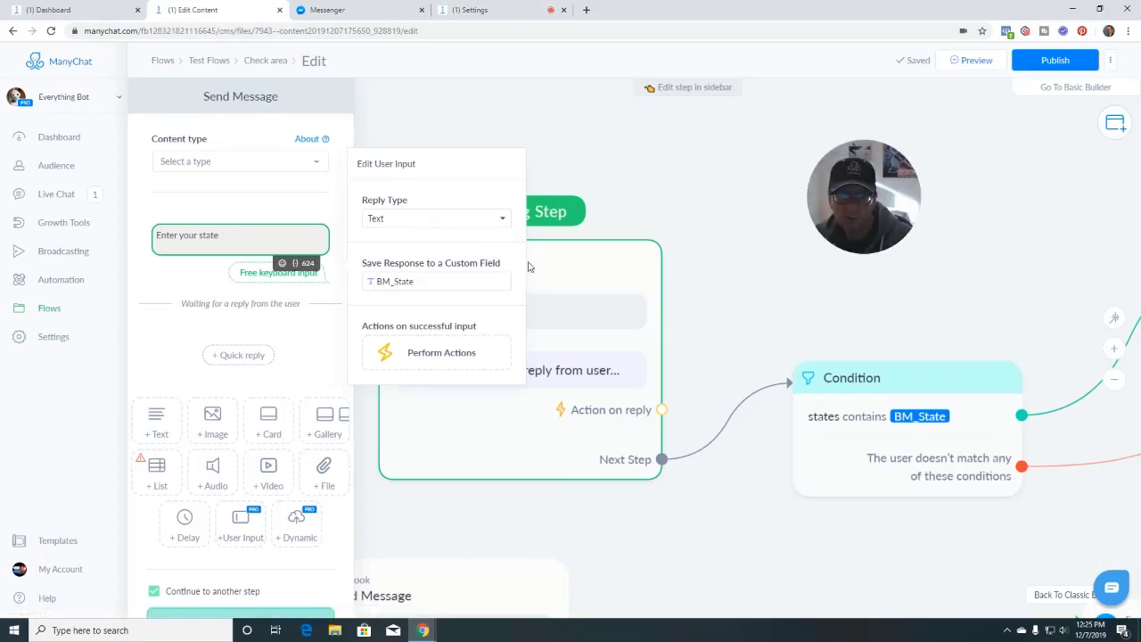
click(721, 300)
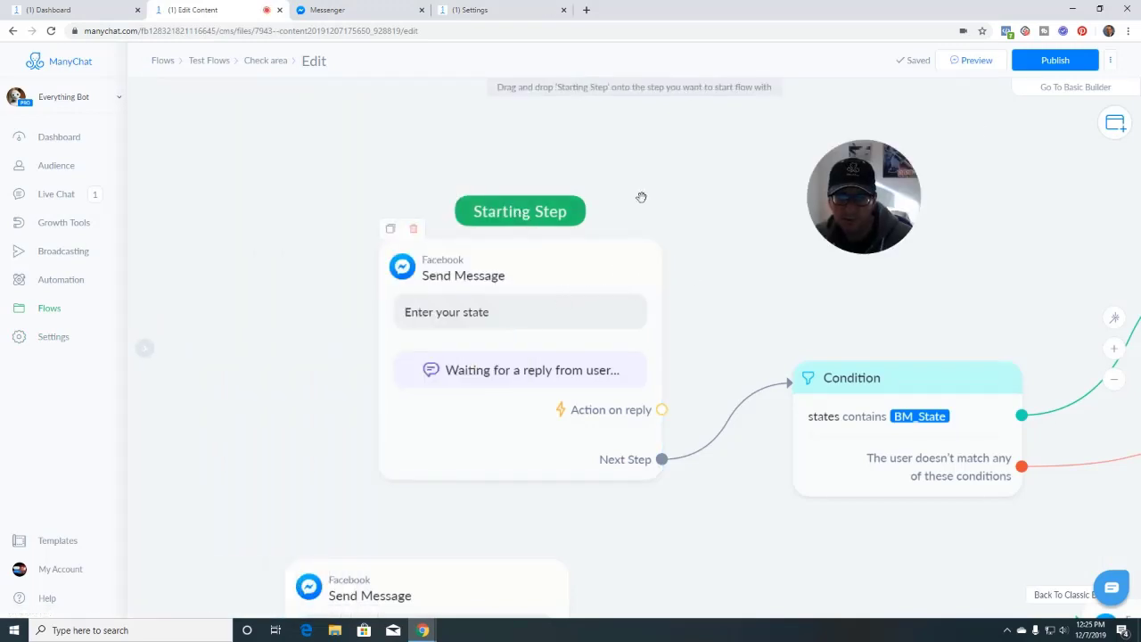
click(1053, 62)
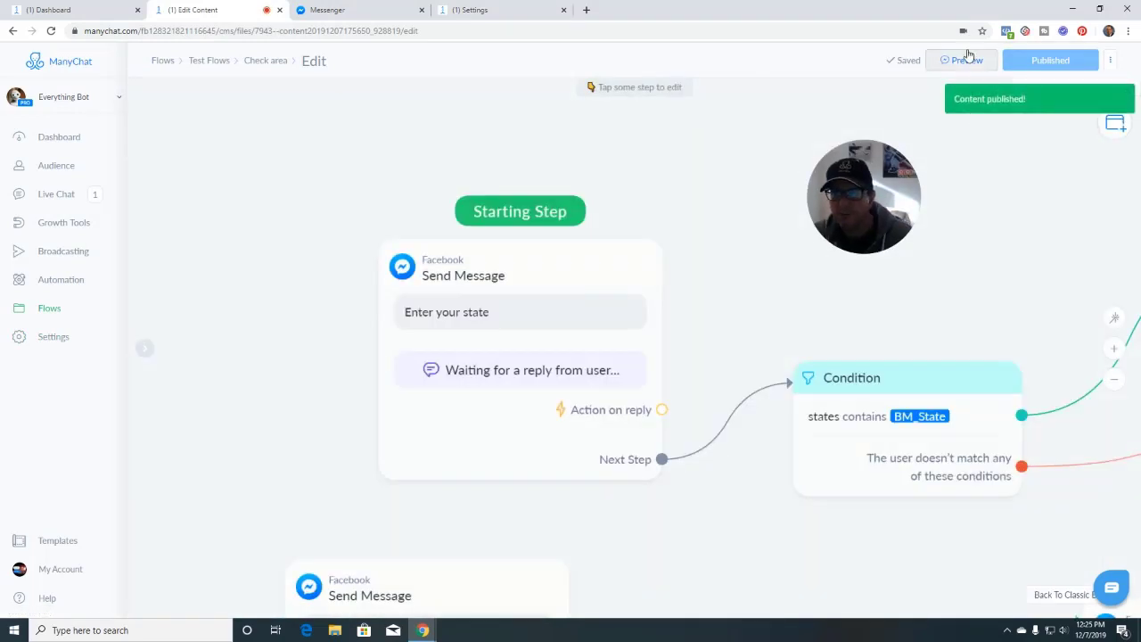
Compare the state question's user input settings with the list of states stored in the states bot field.
click(520, 329)
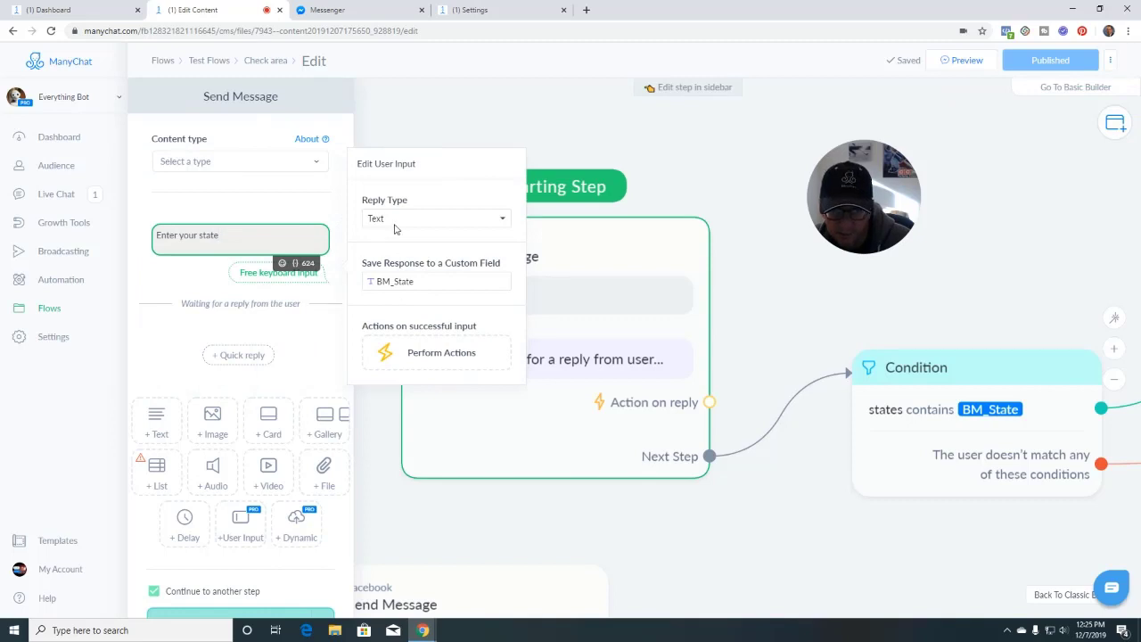
click(473, 11)
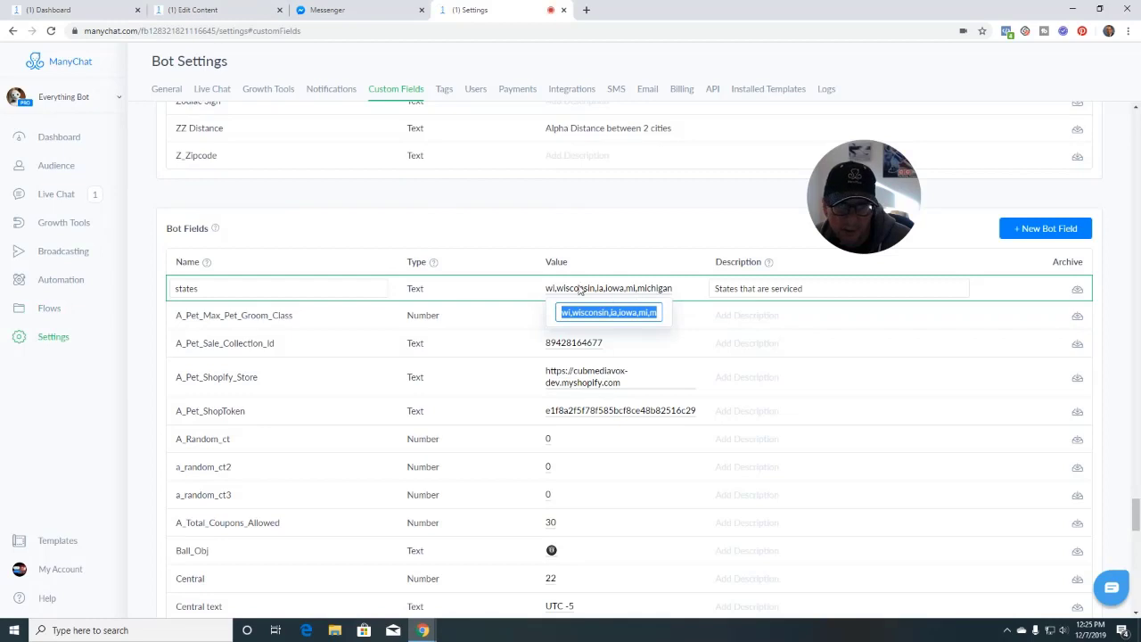
click(239, 9)
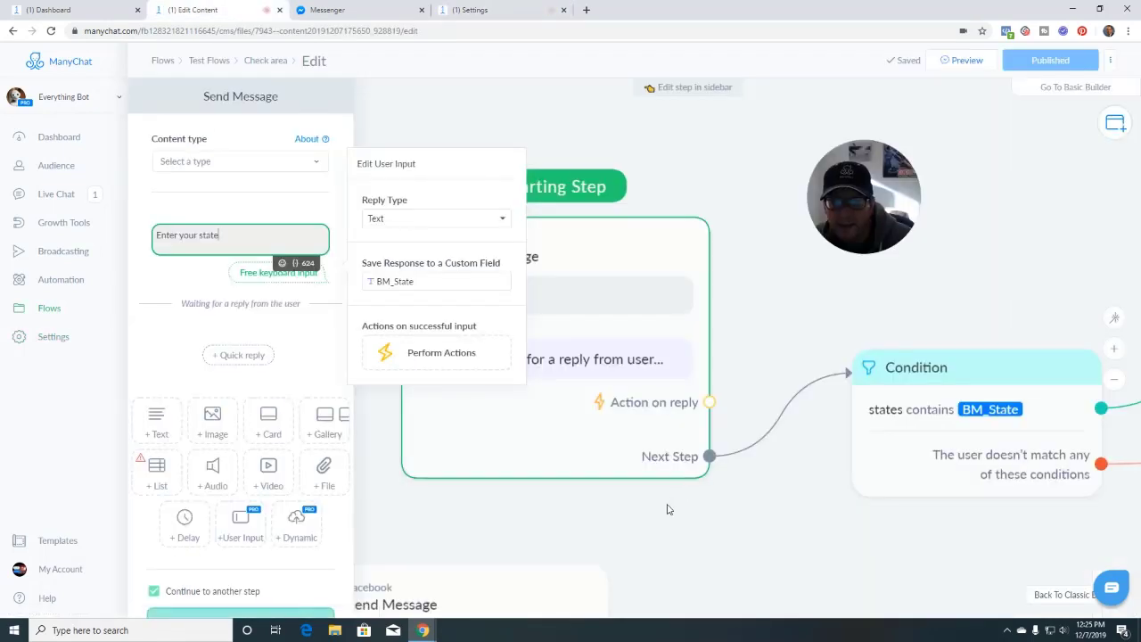
click(669, 509)
drag(894, 303, 552, 232)
Review the field choice, operator and case sensitivity option of the condition comparing states with BM_State.
click(592, 370)
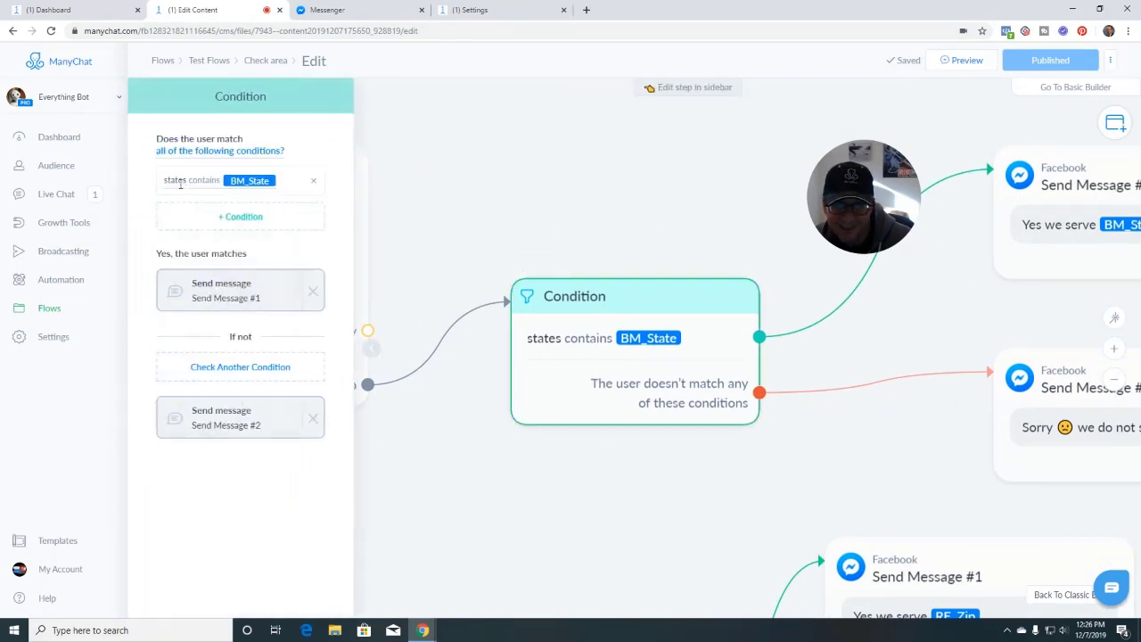
click(182, 181)
click(315, 142)
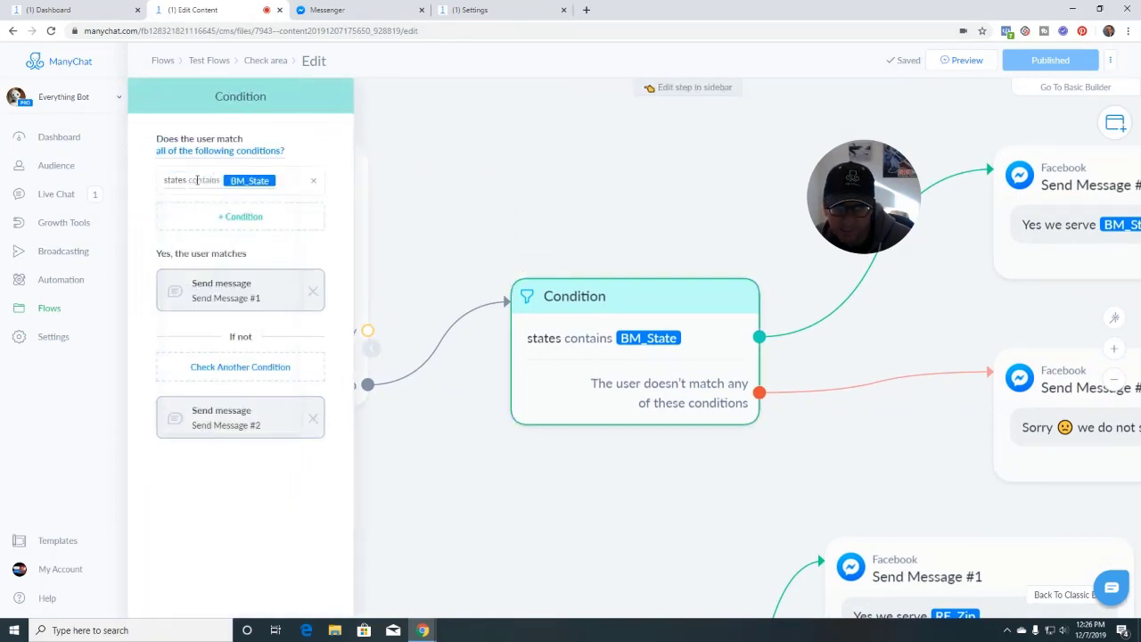
click(175, 183)
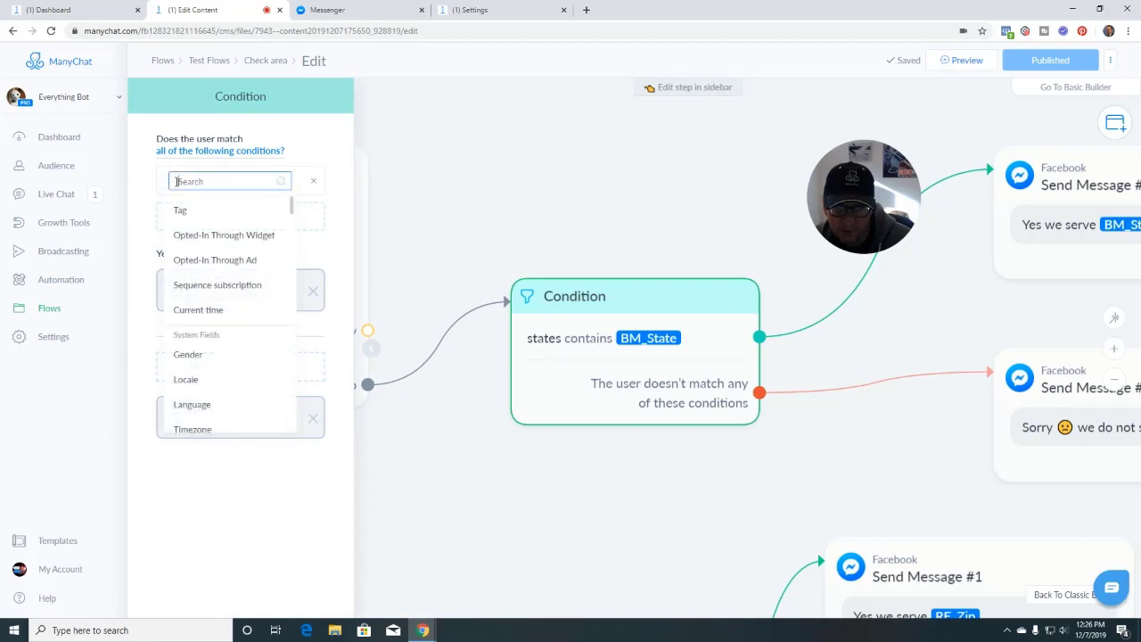
click(315, 145)
click(259, 186)
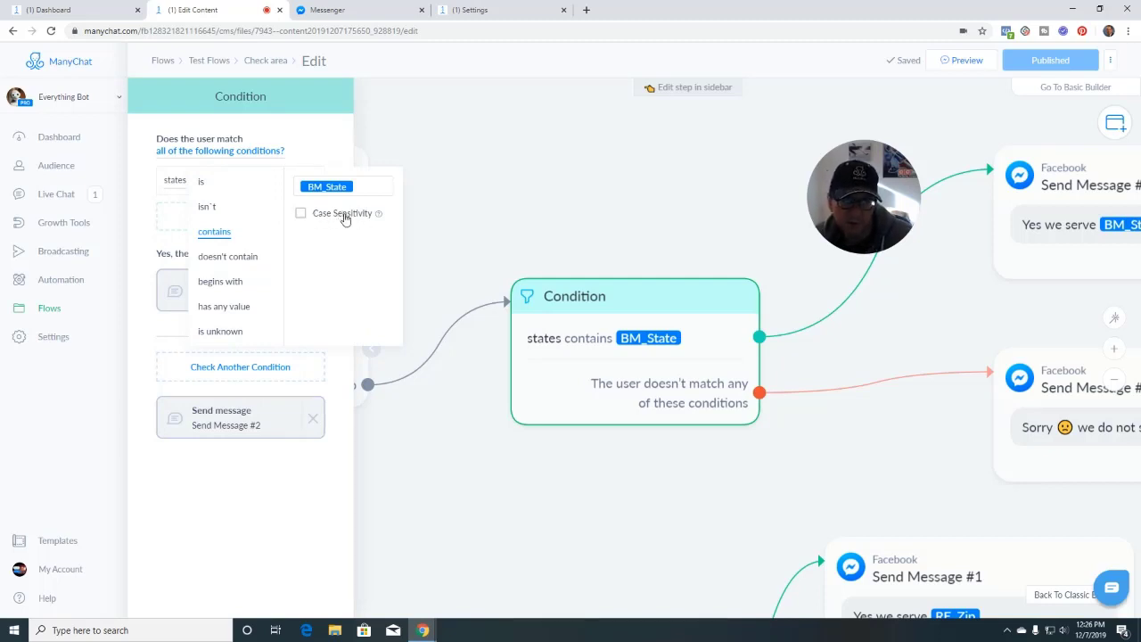
click(525, 220)
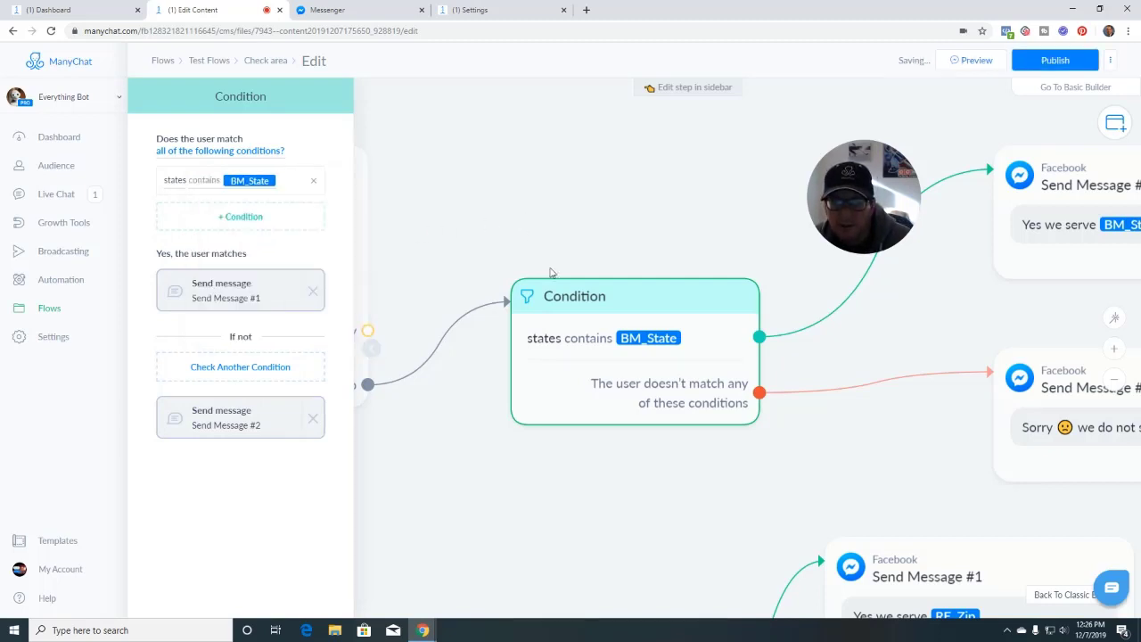
Publish the Check area flow again and send a preview of it to Messenger.
drag(874, 479, 588, 512)
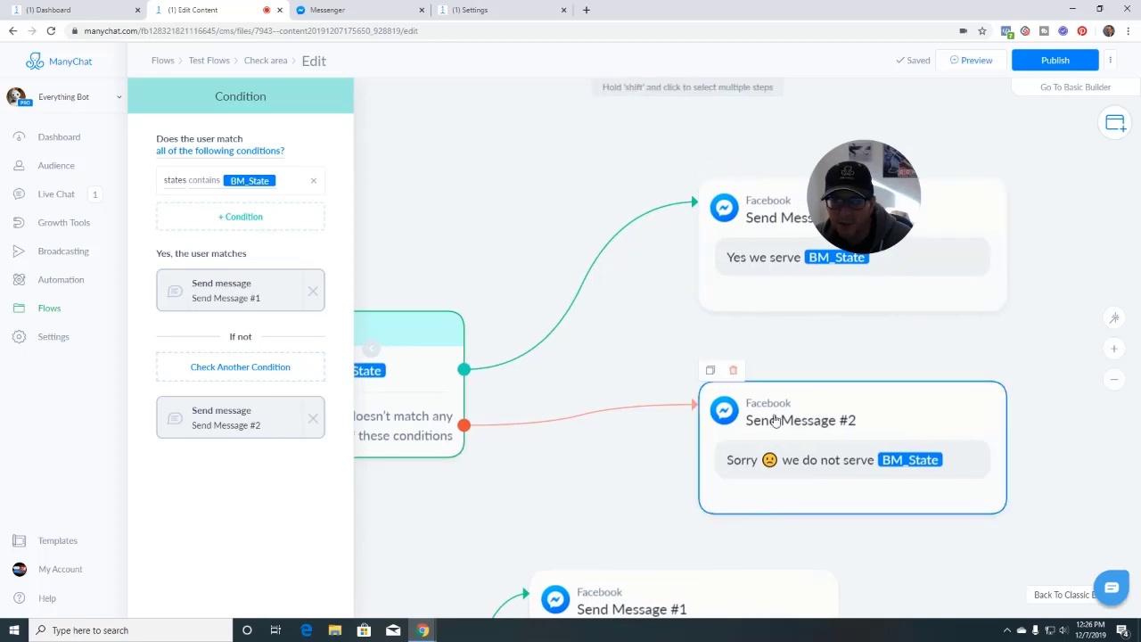
click(1042, 64)
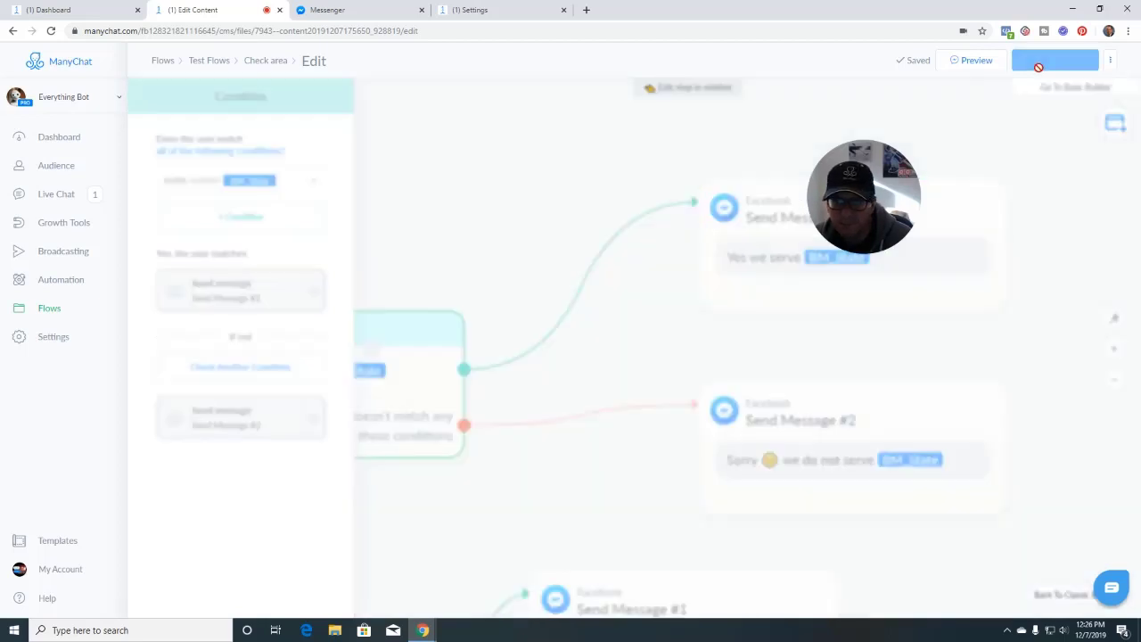
click(970, 60)
click(385, 18)
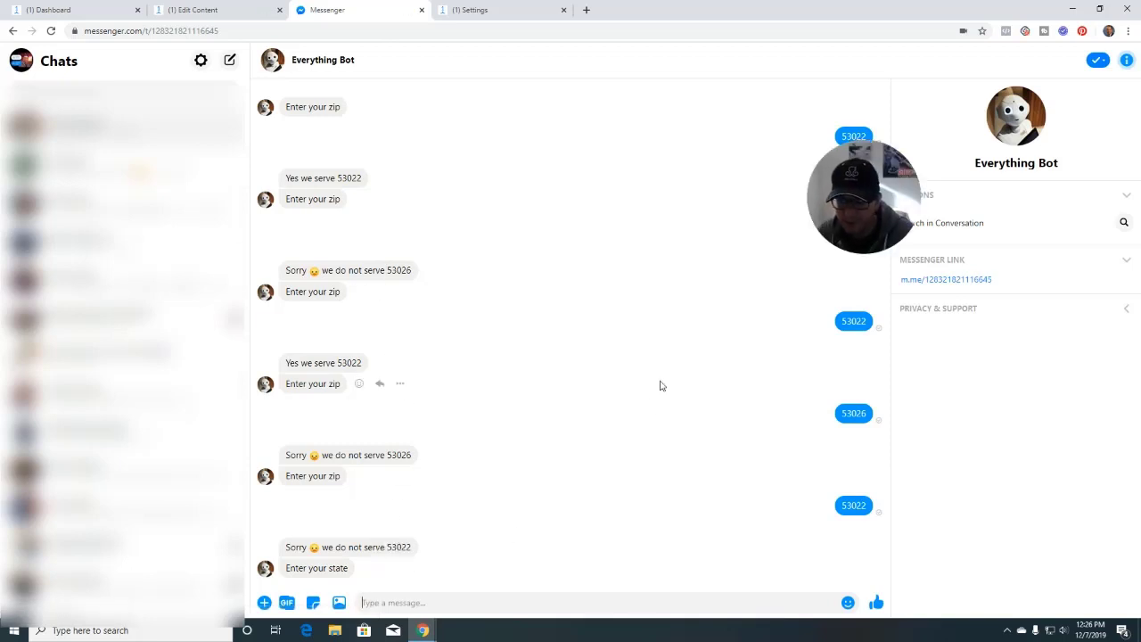
Reply to the bot's state question in Messenger with IL.
text(I)
key(BackSpace)
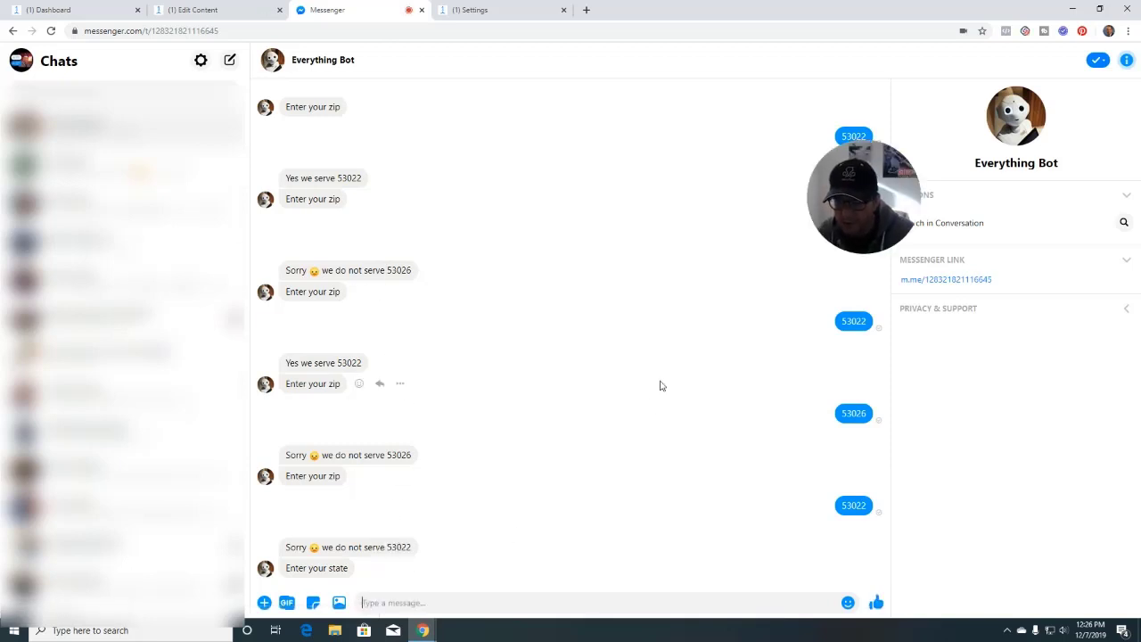
text(IL)
key(Return)
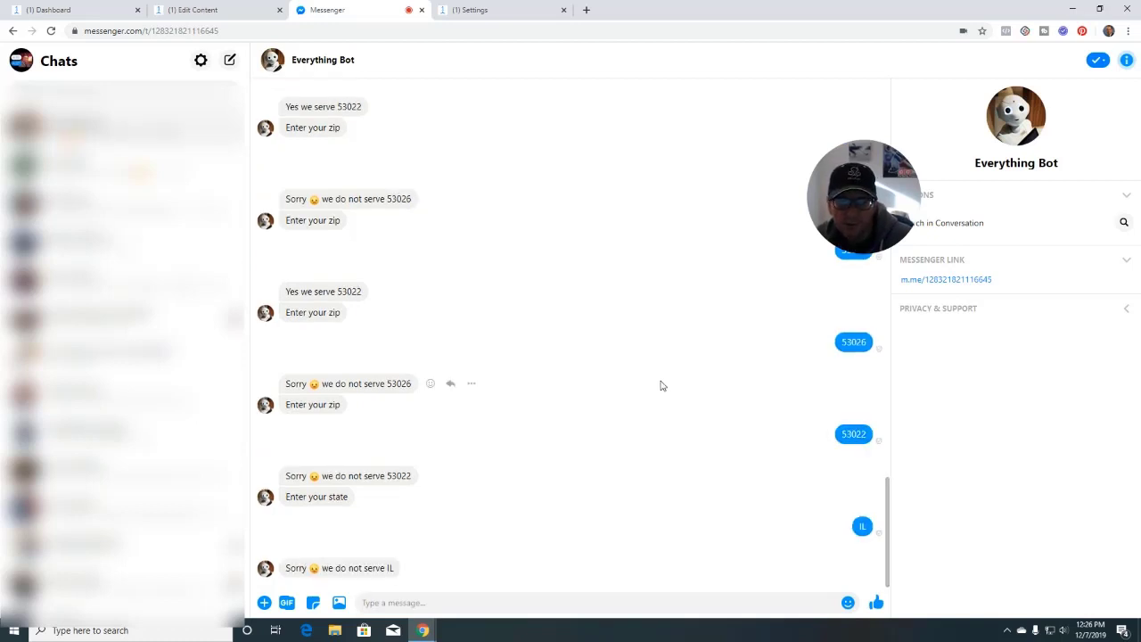
Send another preview of the Check area flow to Messenger and answer the state question with Wisconsin.
click(223, 11)
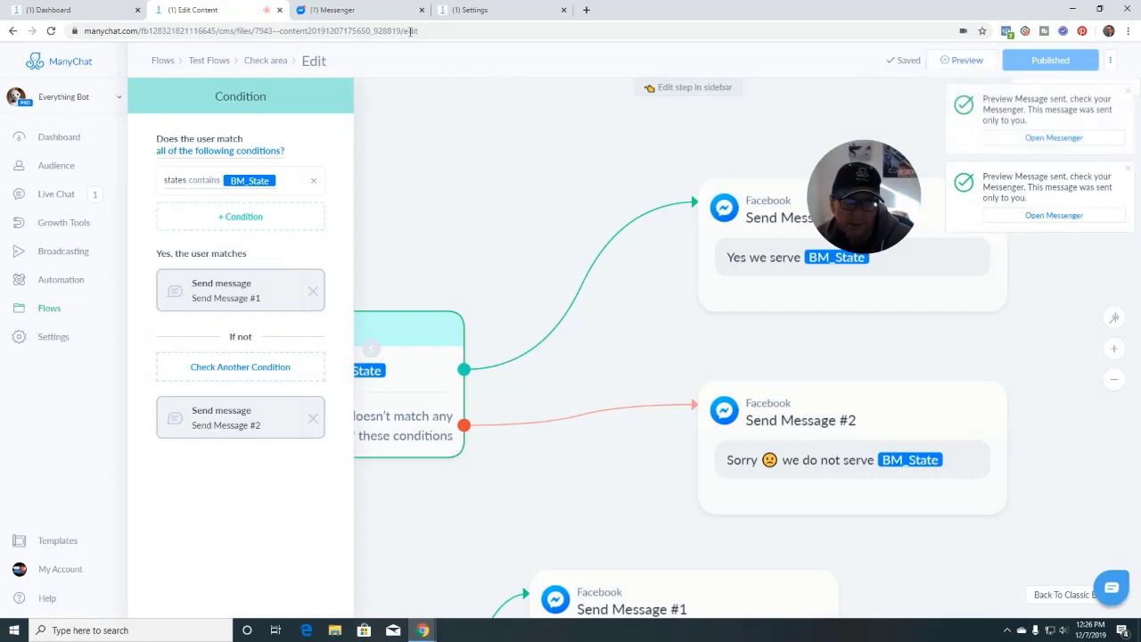
click(377, 13)
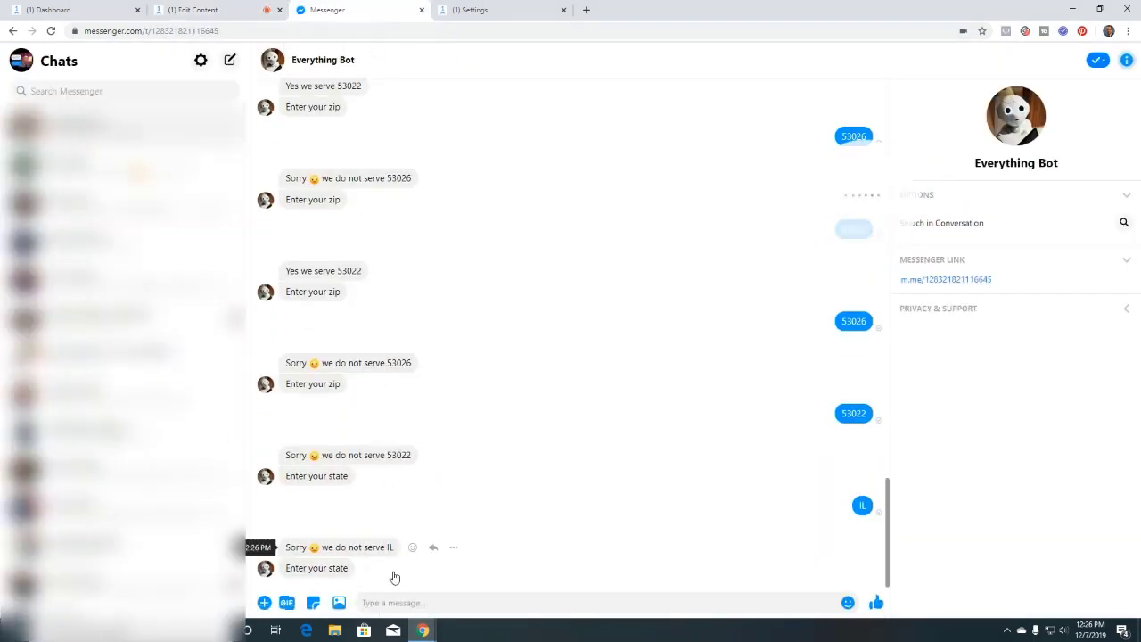
text(w)
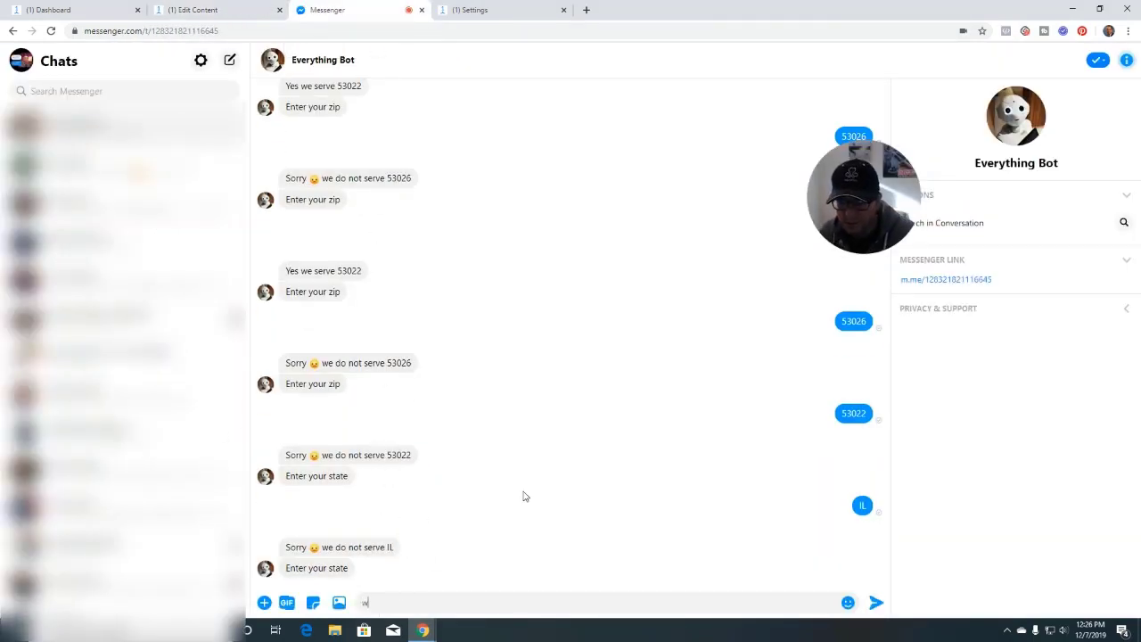
key(BackSpace)
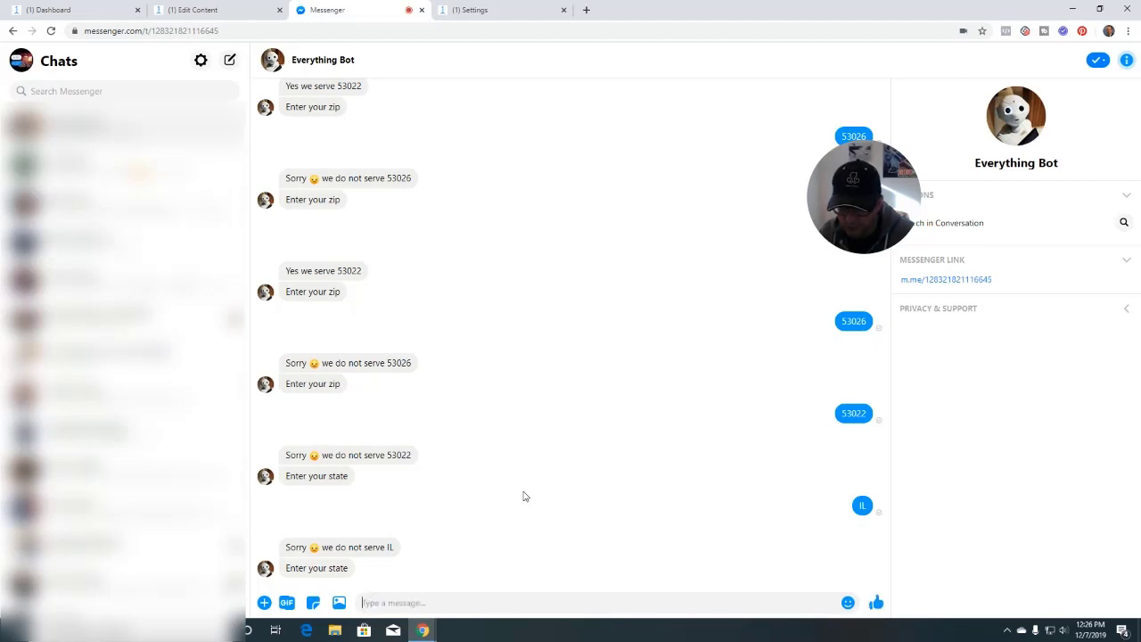
text(Wisconsin)
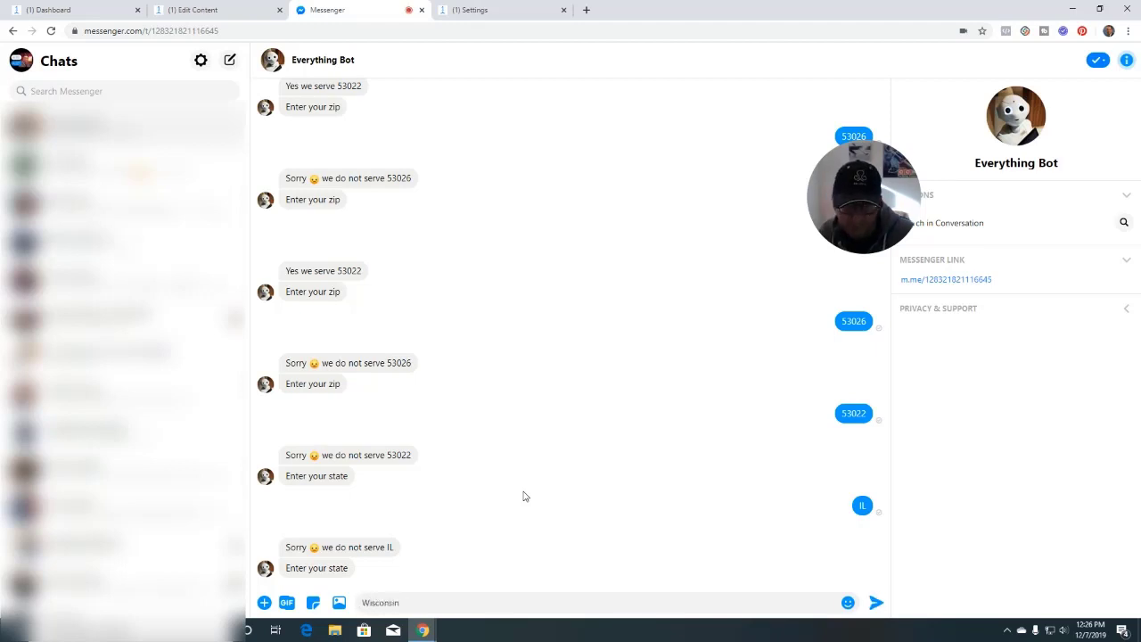
key(Return)
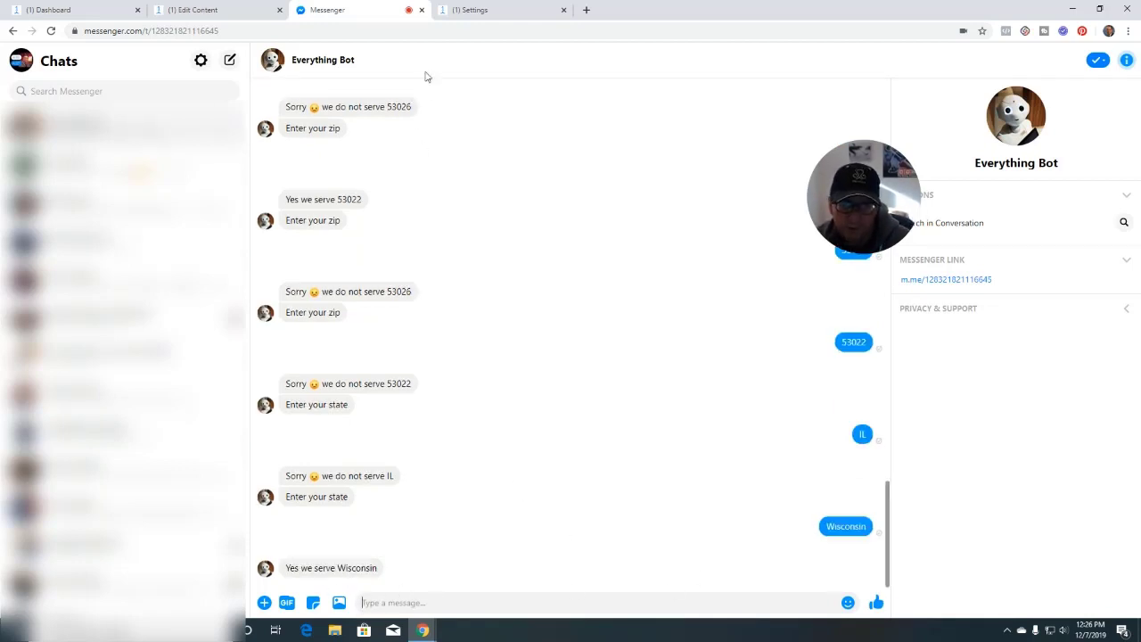
Examine how Wisconsin is written in the value of the states bot field in the bot settings.
click(489, 11)
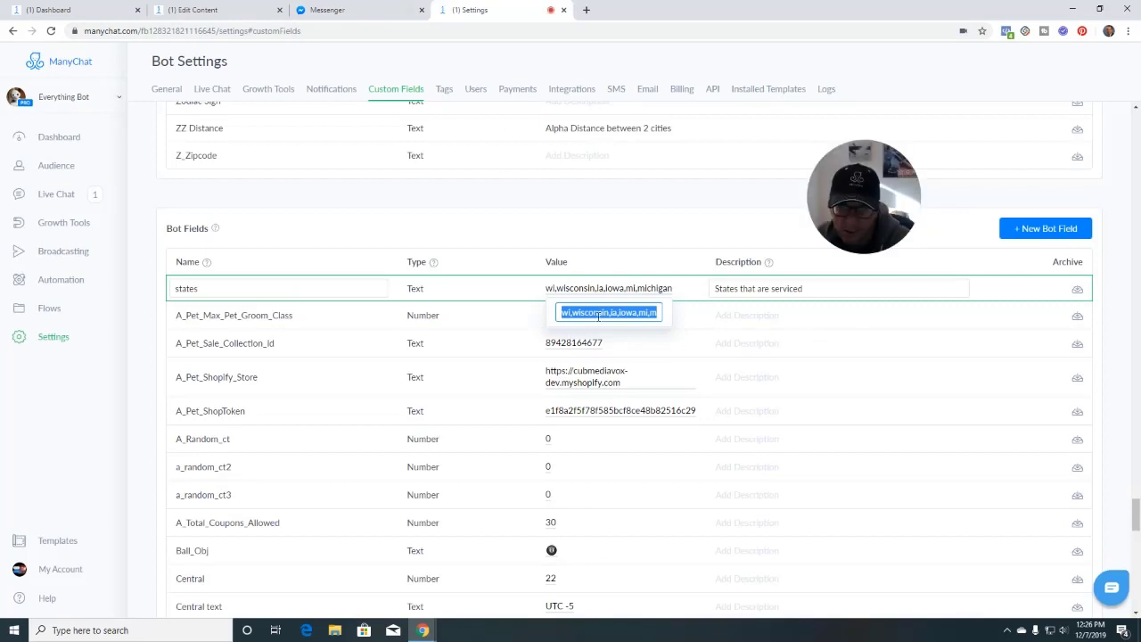
click(586, 314)
drag(573, 314, 607, 314)
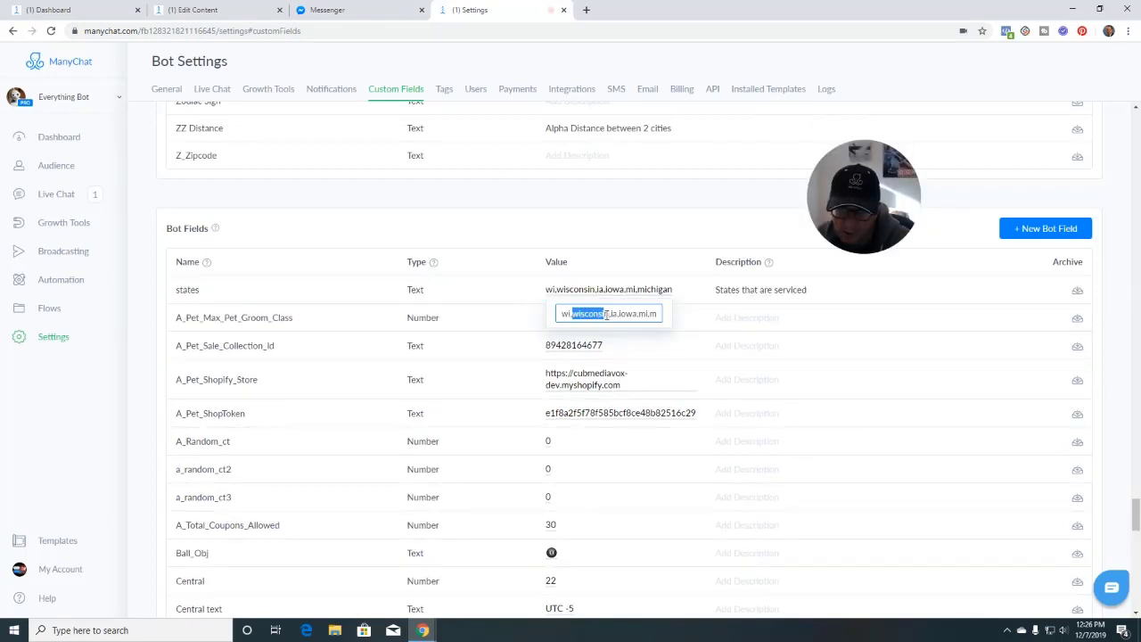
Review the operator and Case Sensitivity option of the states contains BM_State condition in the Check area flow.
click(223, 12)
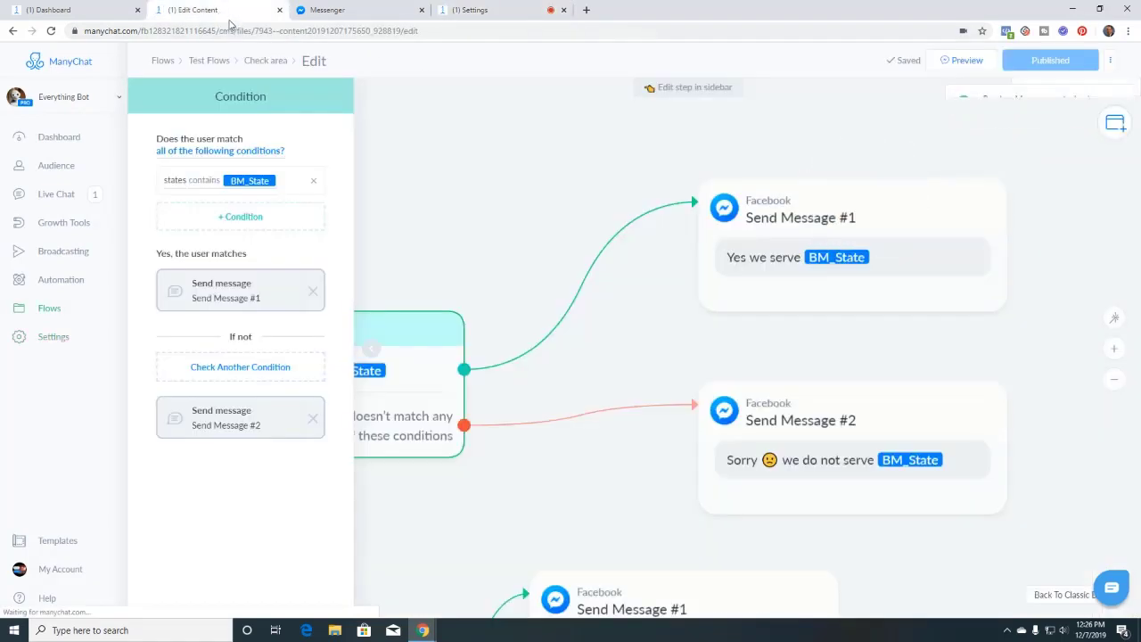
click(422, 381)
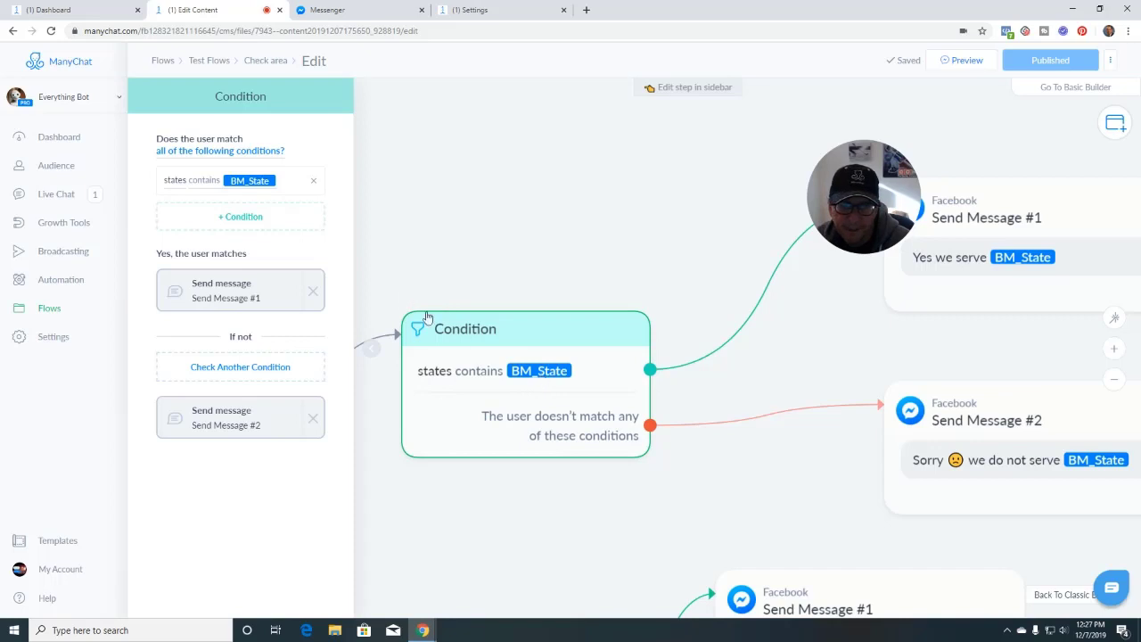
click(254, 183)
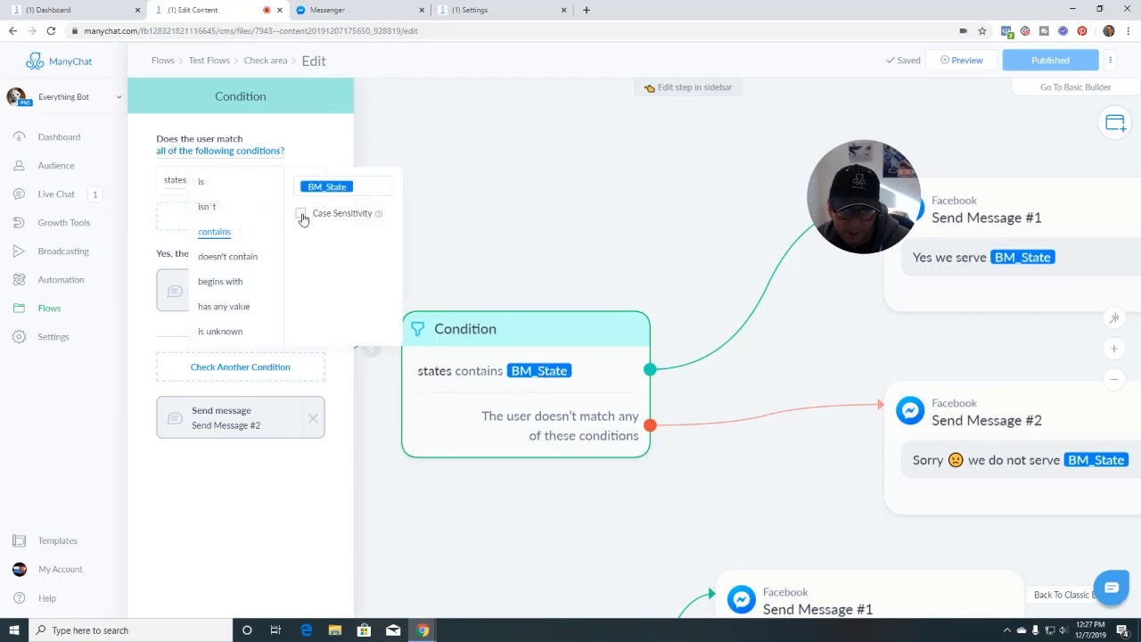
click(530, 238)
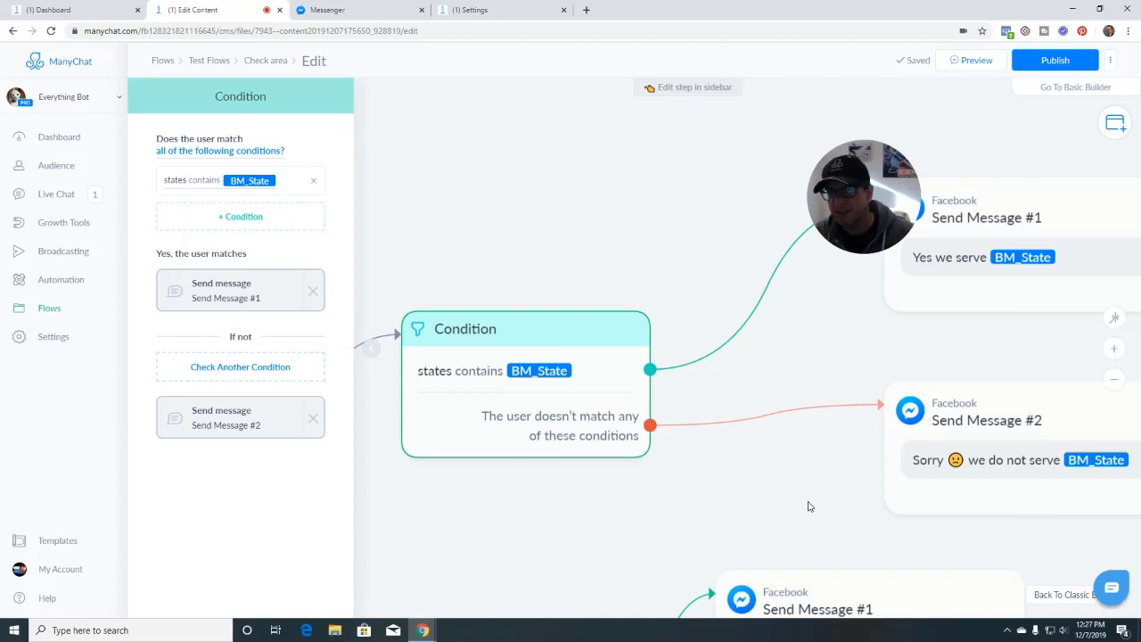
scroll(802, 489, down, 3)
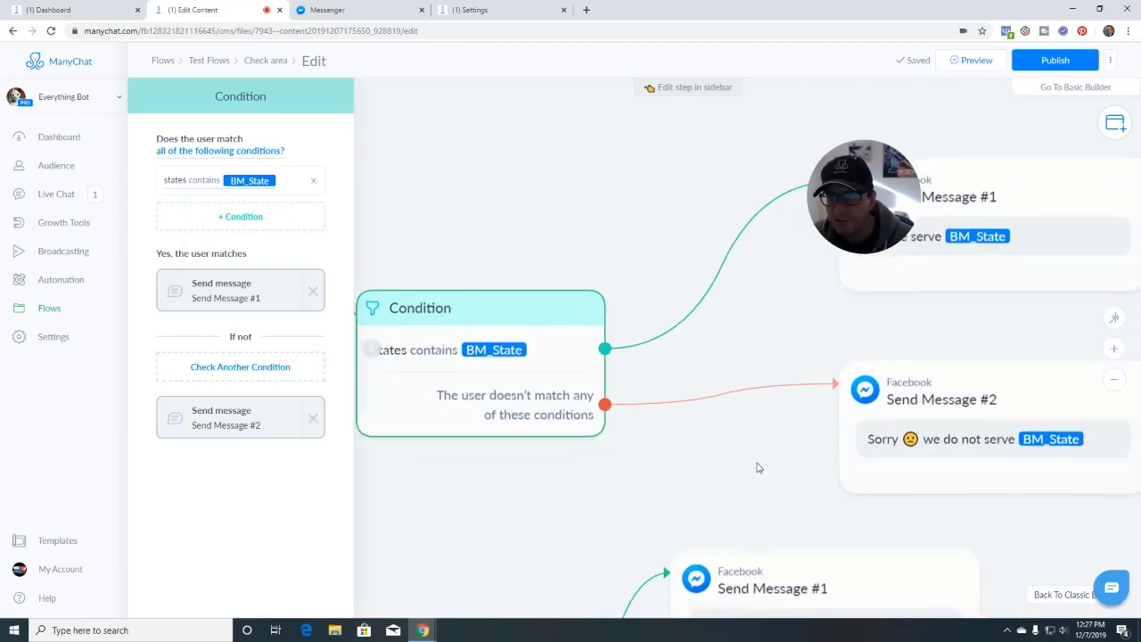